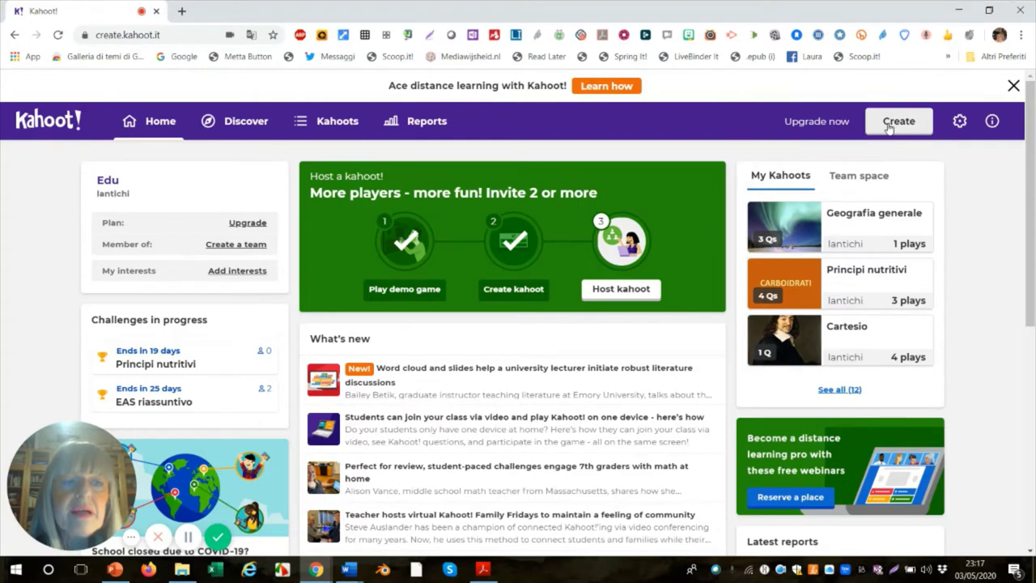
Create a new blank kahoot without using a template.
left_click(888, 125)
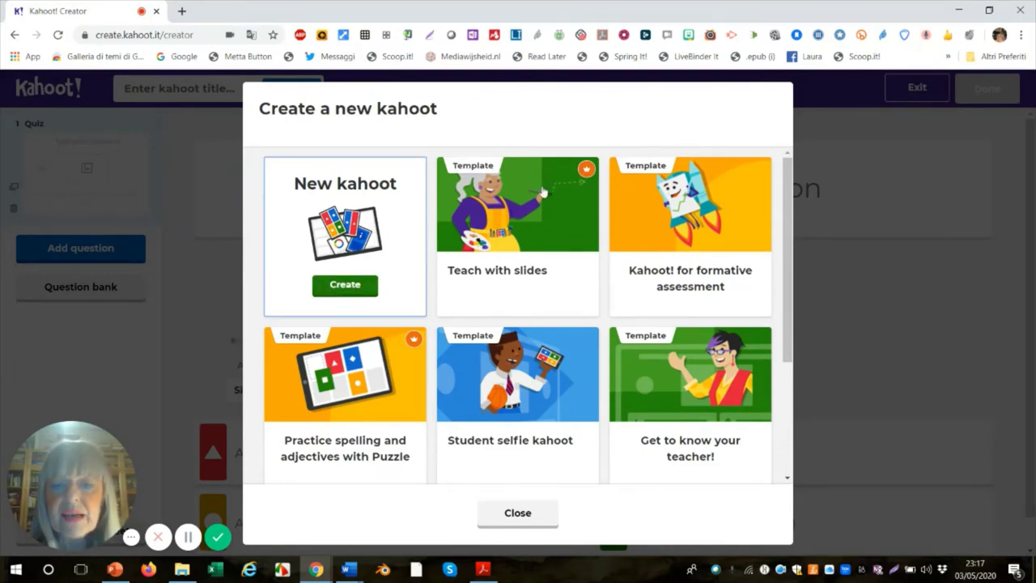
left_click(345, 286)
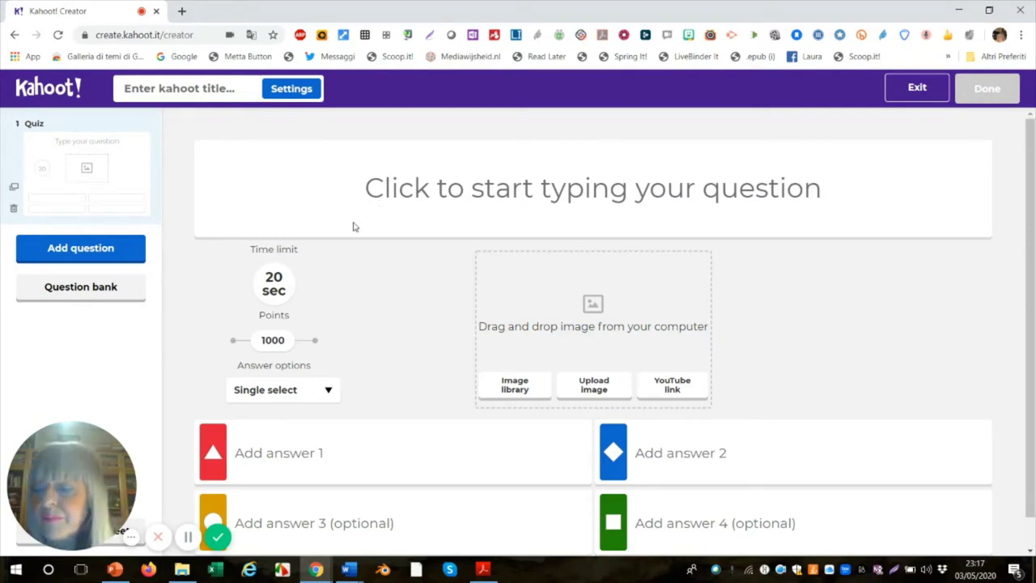
Enter "Epistemologia di popper" as the first question's text and set its time limit to 30 seconds.
left_click(425, 188)
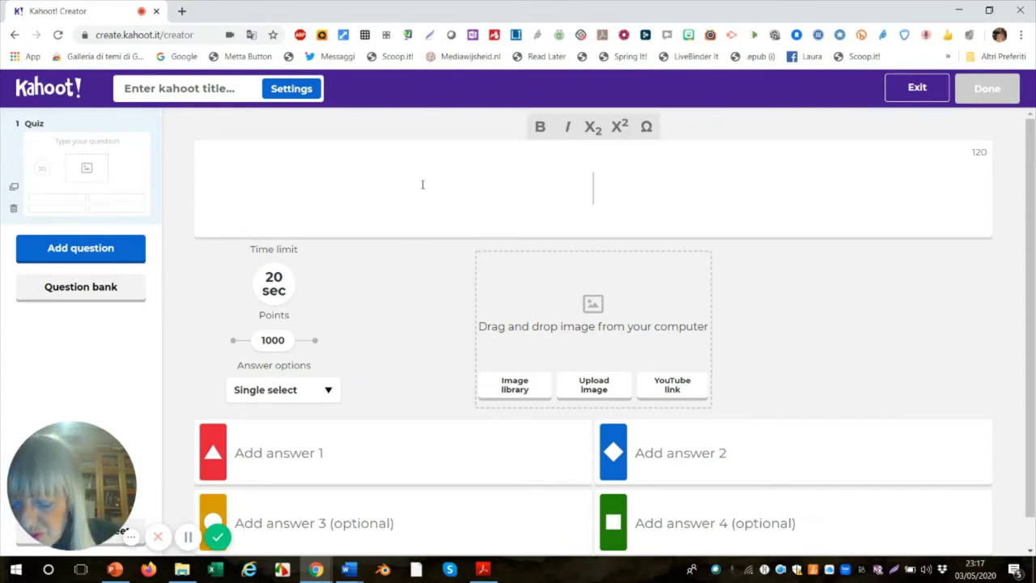
type("Epis")
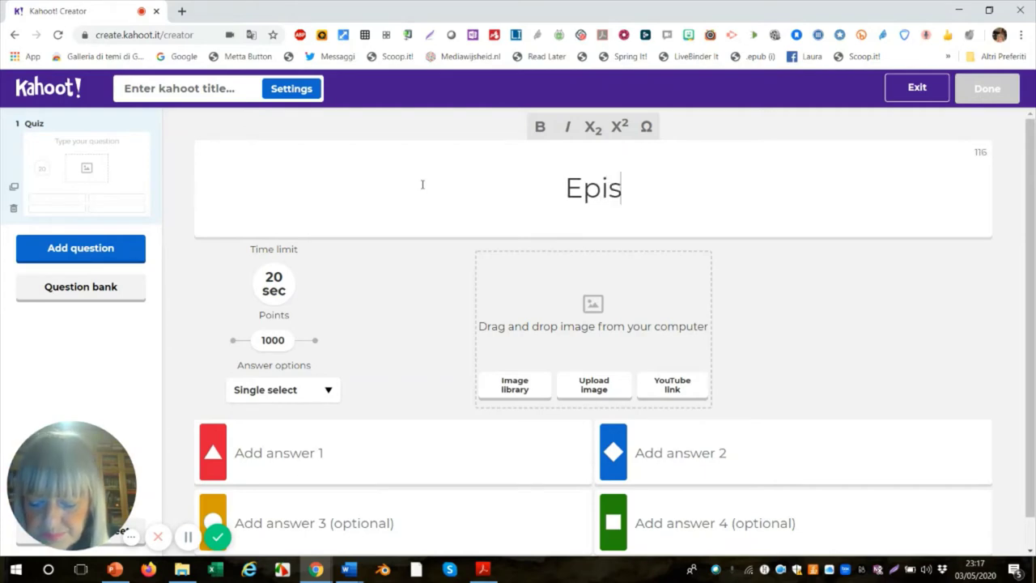
type("temp")
key("BackSpace")
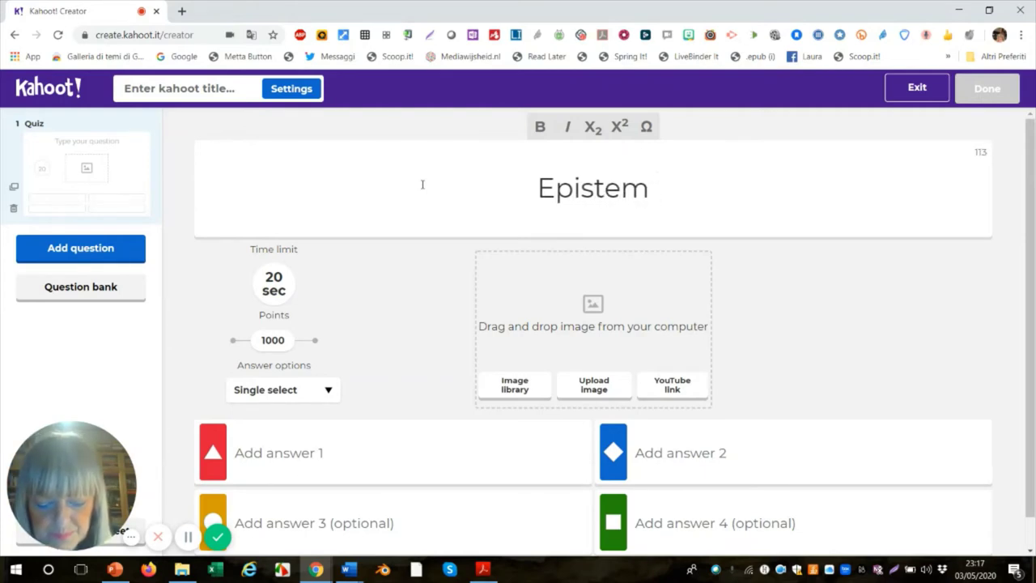
type("ologi")
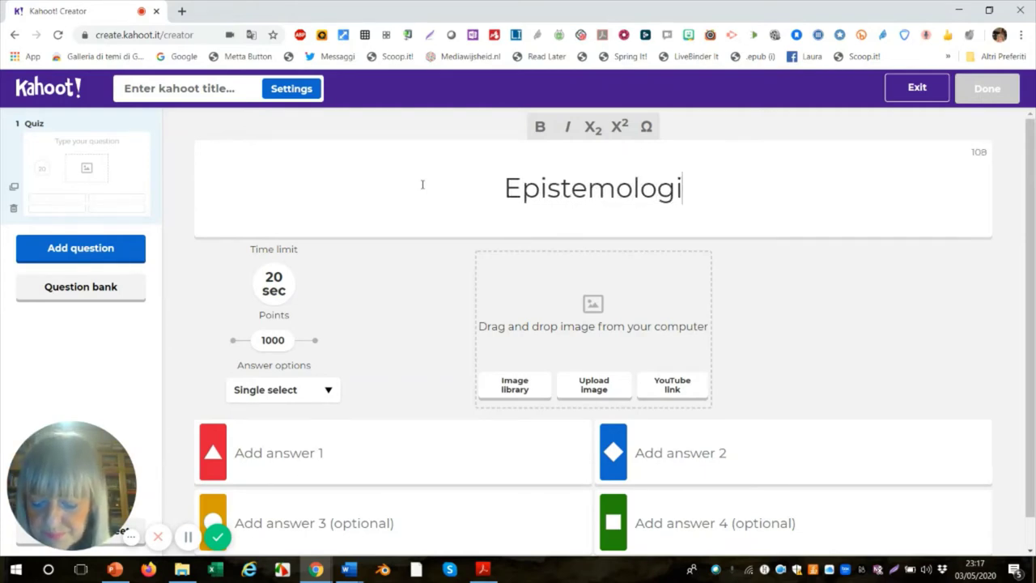
type("a d")
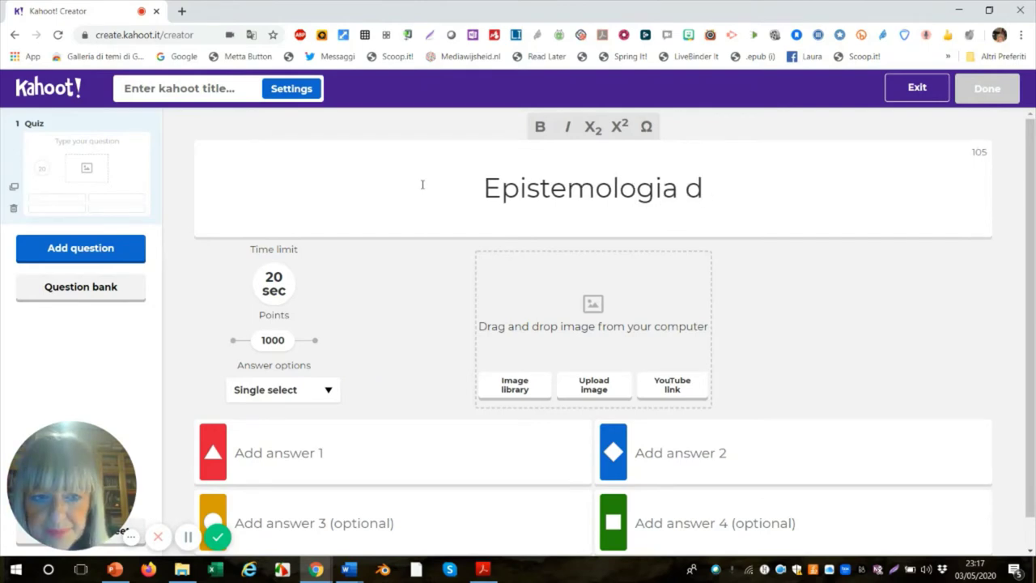
type("i p")
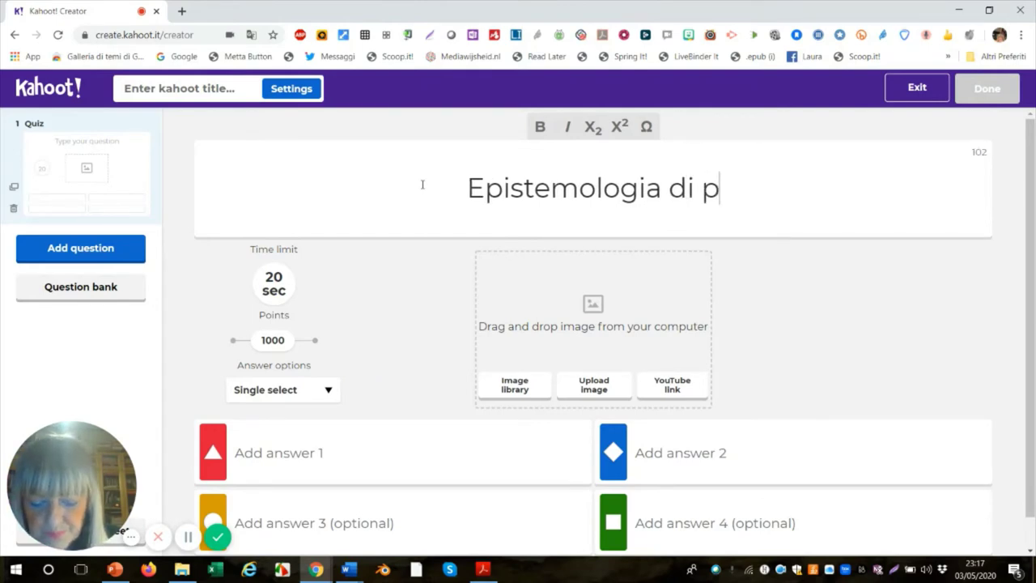
type("opper")
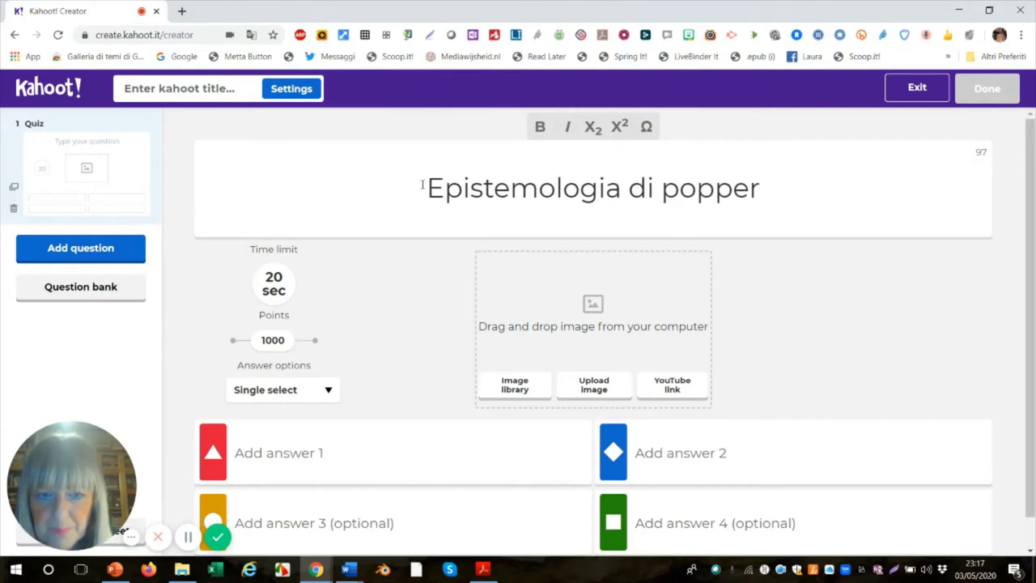
left_click(275, 292)
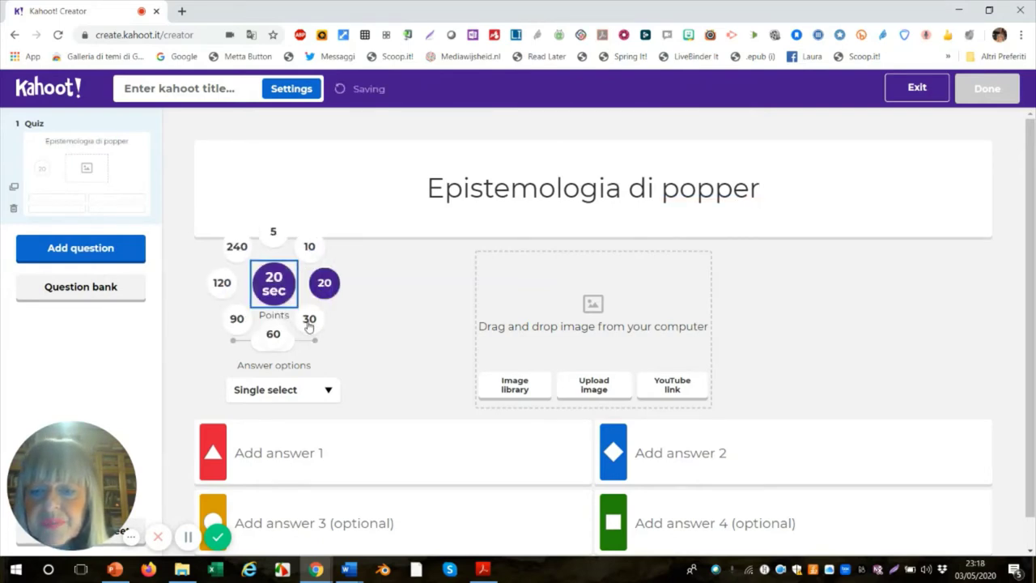
left_click(308, 320)
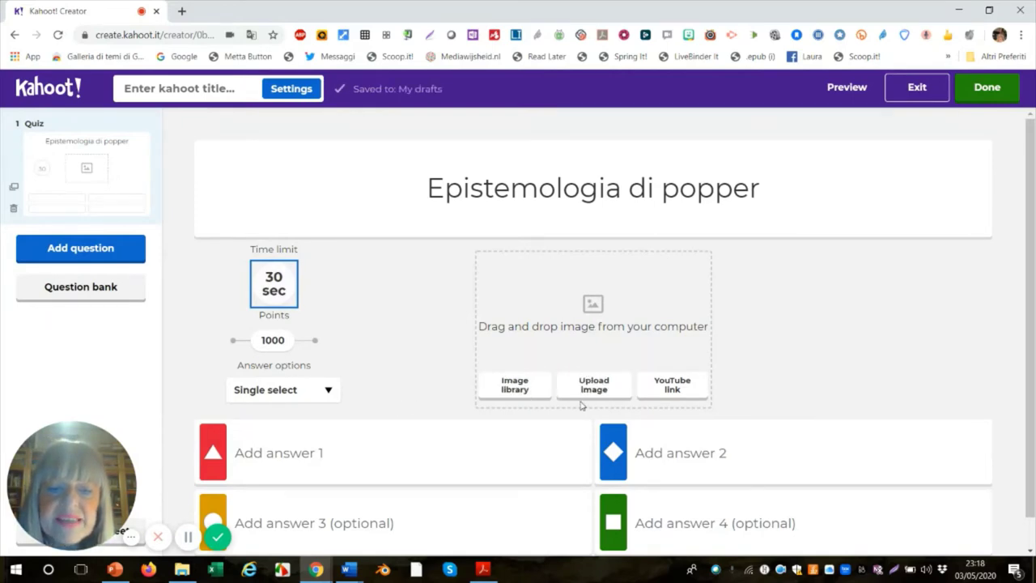
Examine the Getty image library's Most Popular and Animals categories, leaving it without choosing an image.
left_click(523, 391)
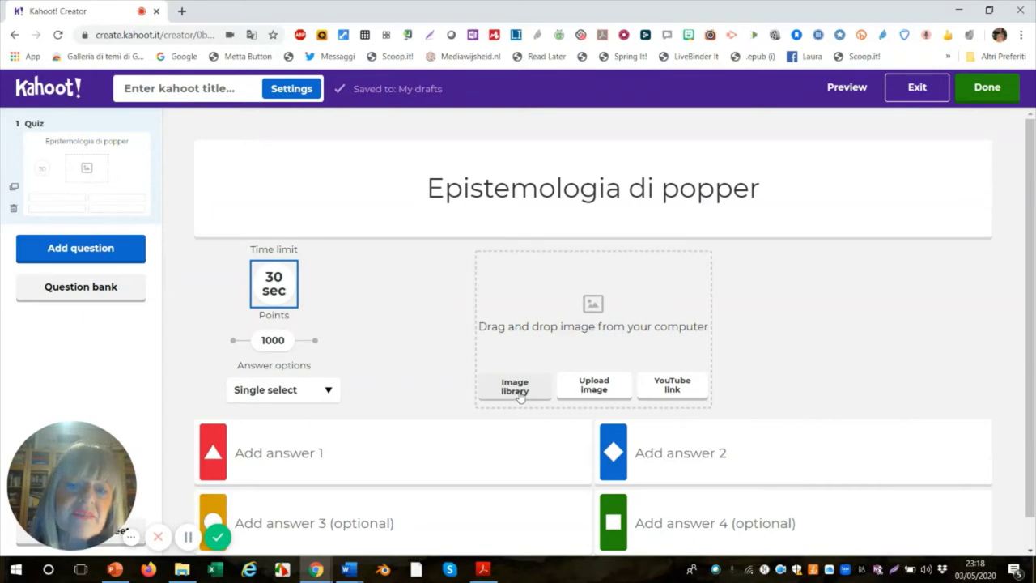
left_click(519, 394)
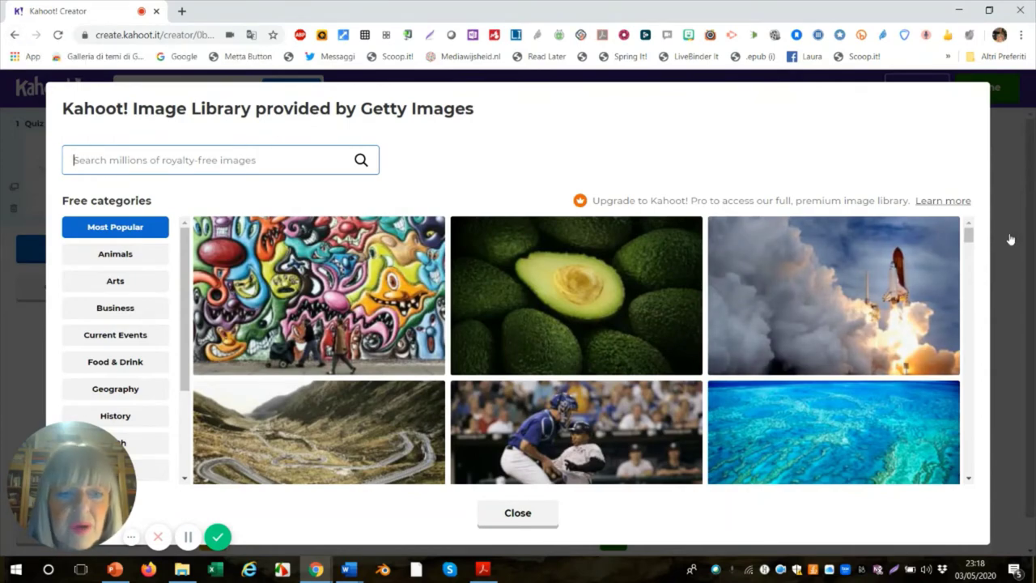
scroll(881, 285, "down", 3)
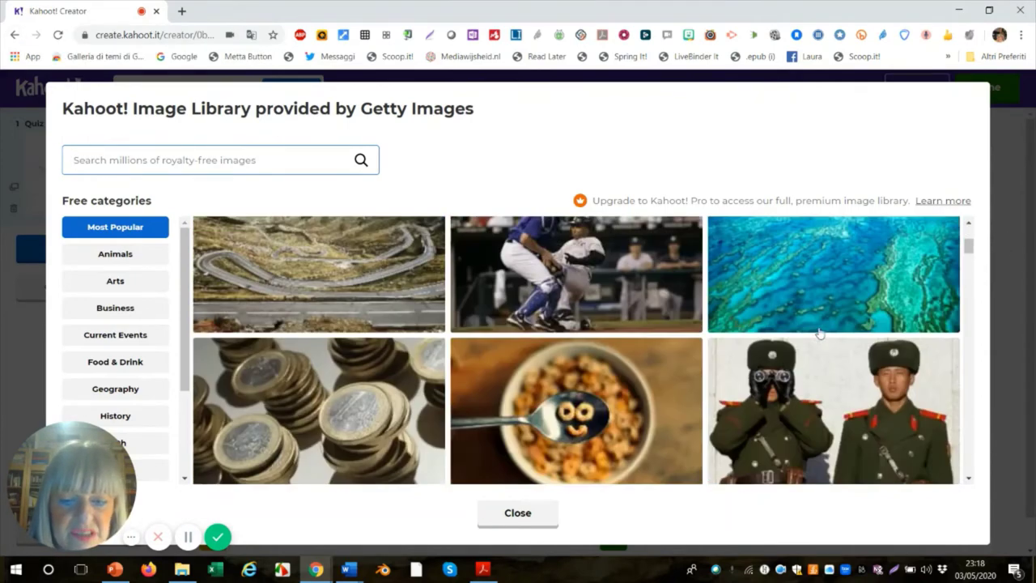
scroll(819, 332, "down", 2)
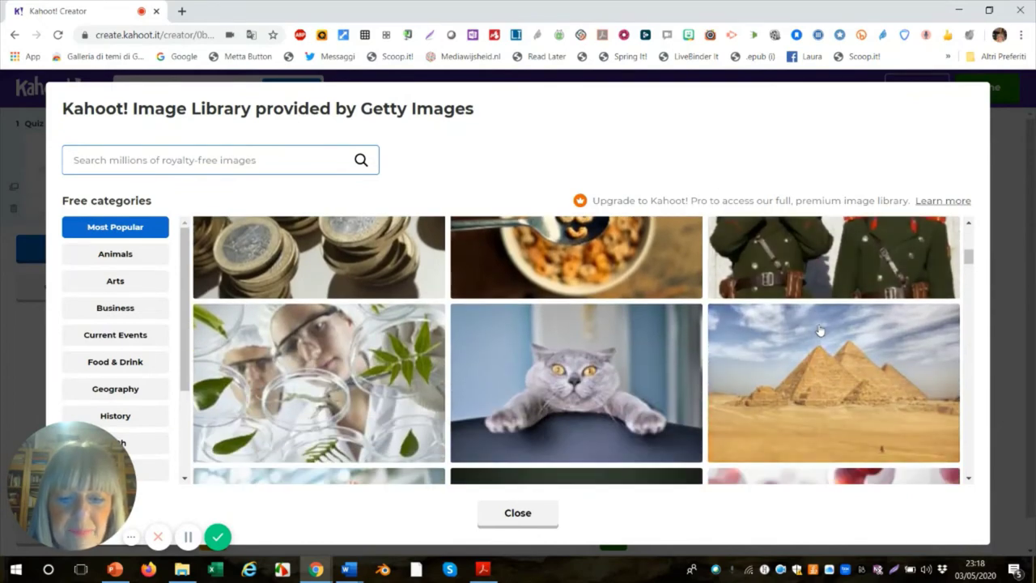
scroll(819, 332, "up", 2)
scroll(819, 331, "up", 5)
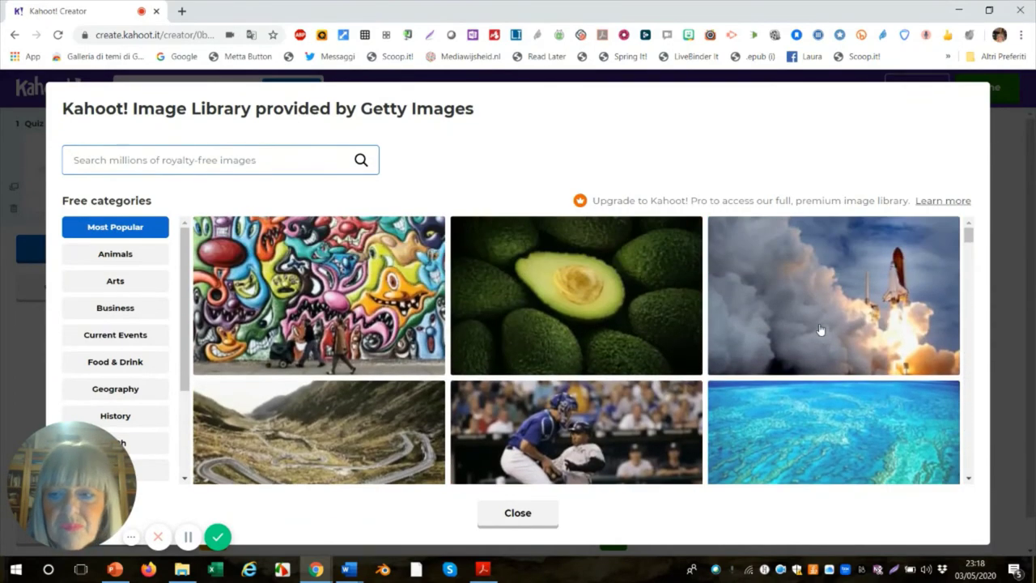
left_click(103, 254)
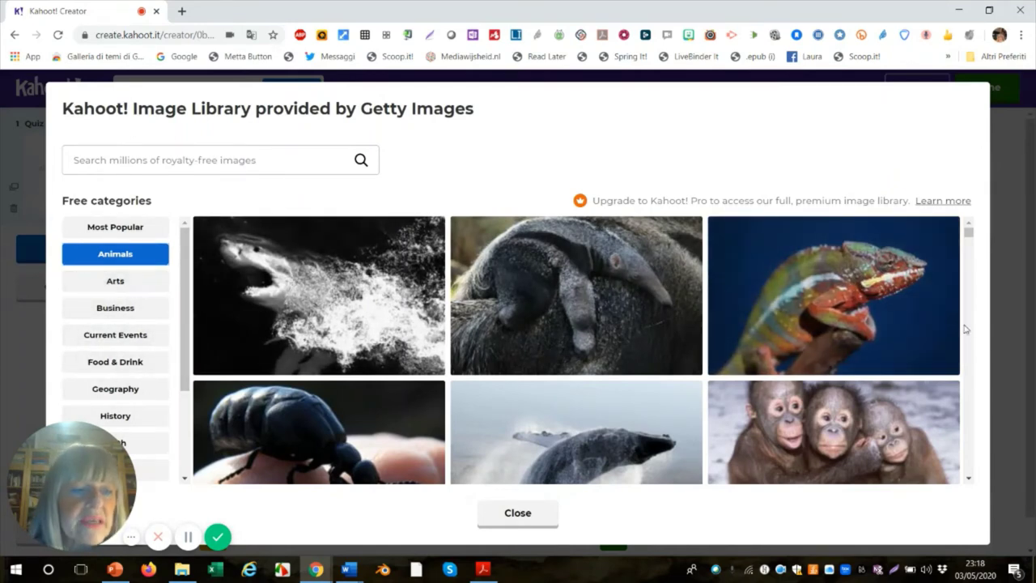
left_click(1015, 375)
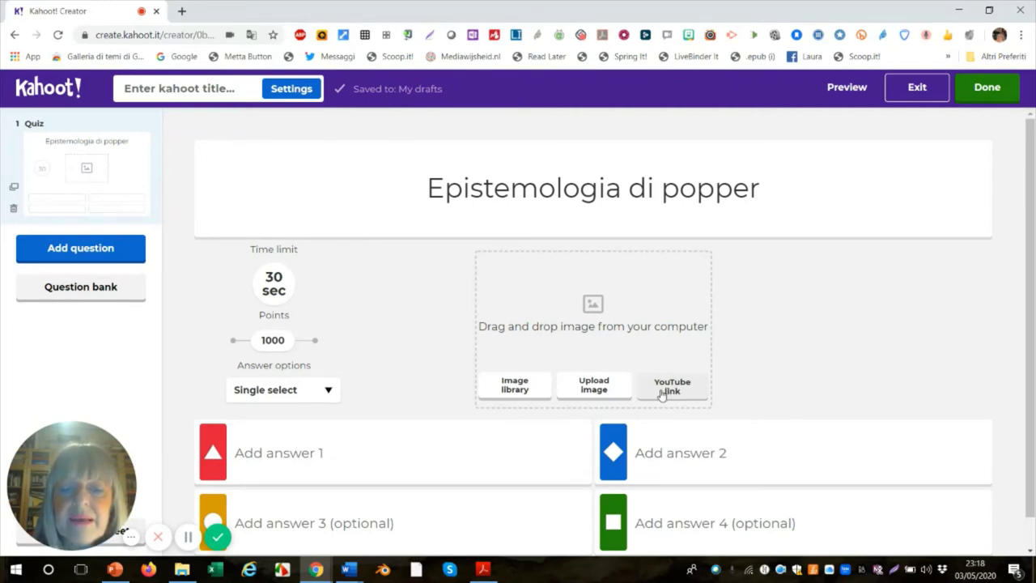
Upload the picture Karl_Popper.jpg from the computer as the question's image.
left_click(594, 387)
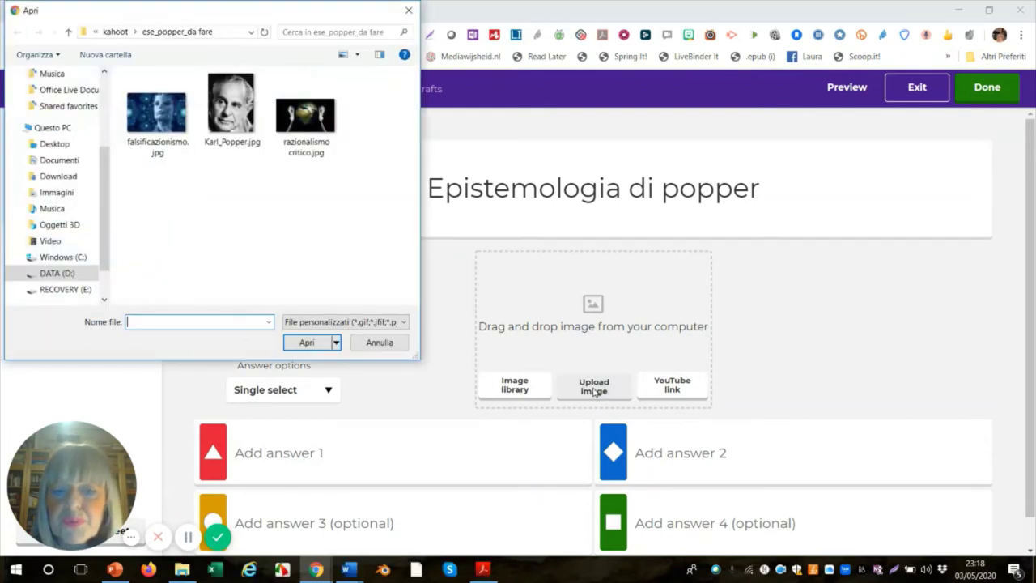
left_click(242, 123)
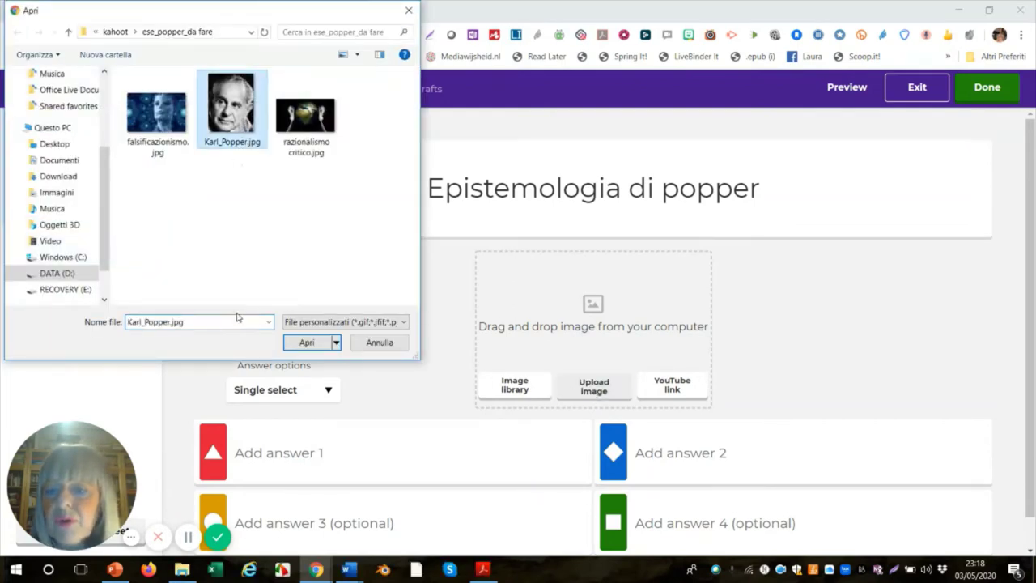
left_click(306, 343)
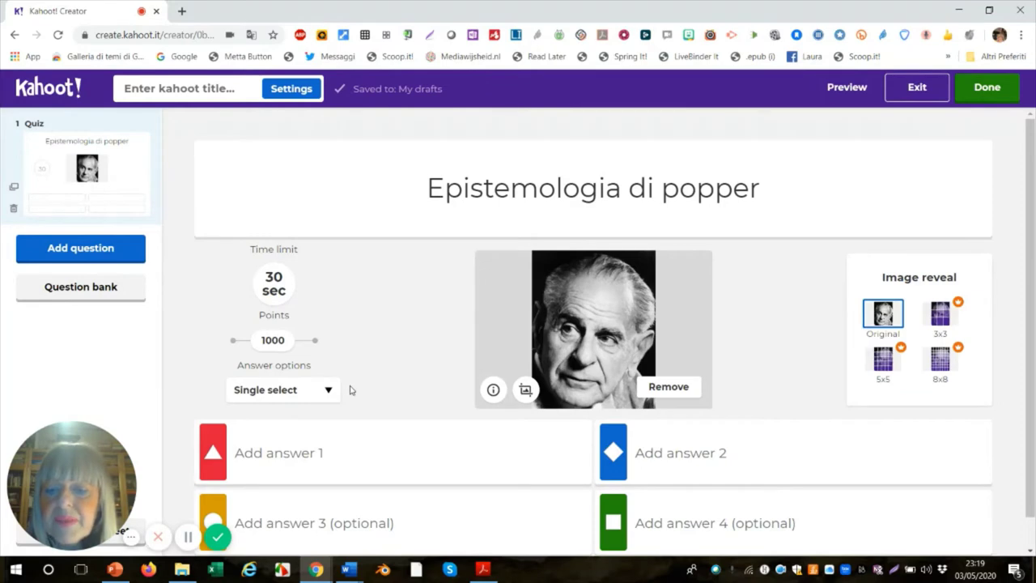
Check which answer selection modes are offered for the question, without changing the mode.
scroll(348, 397, "down", 1)
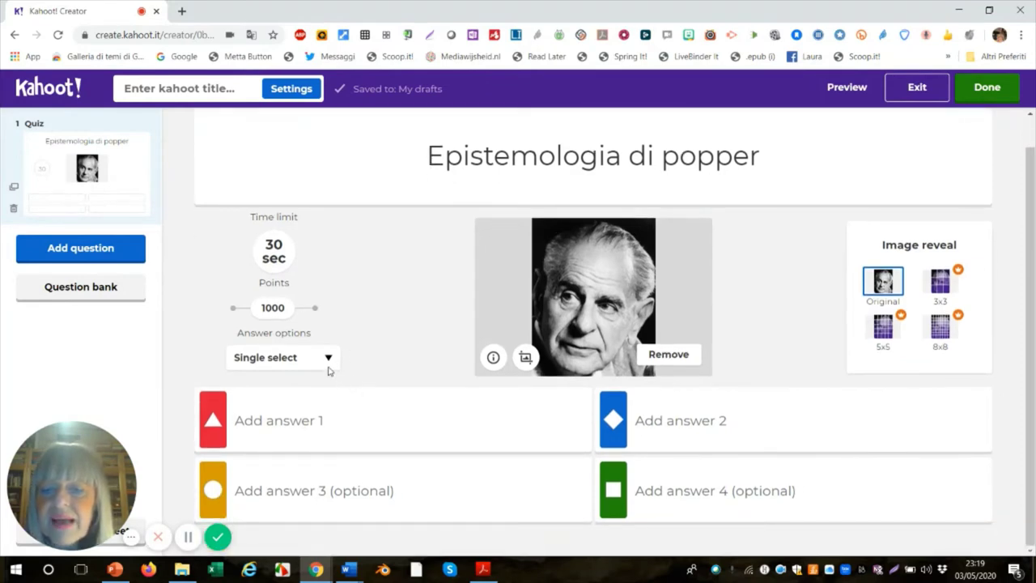
left_click(329, 365)
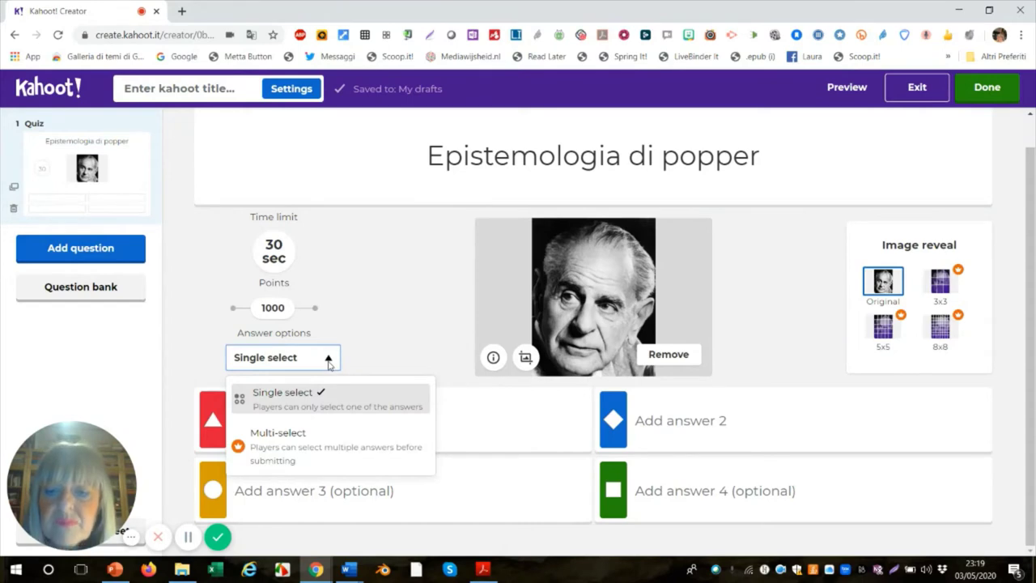
left_click(329, 361)
Enter "Studia le fonti dell'errore" as the text of answer 1.
left_click(270, 421)
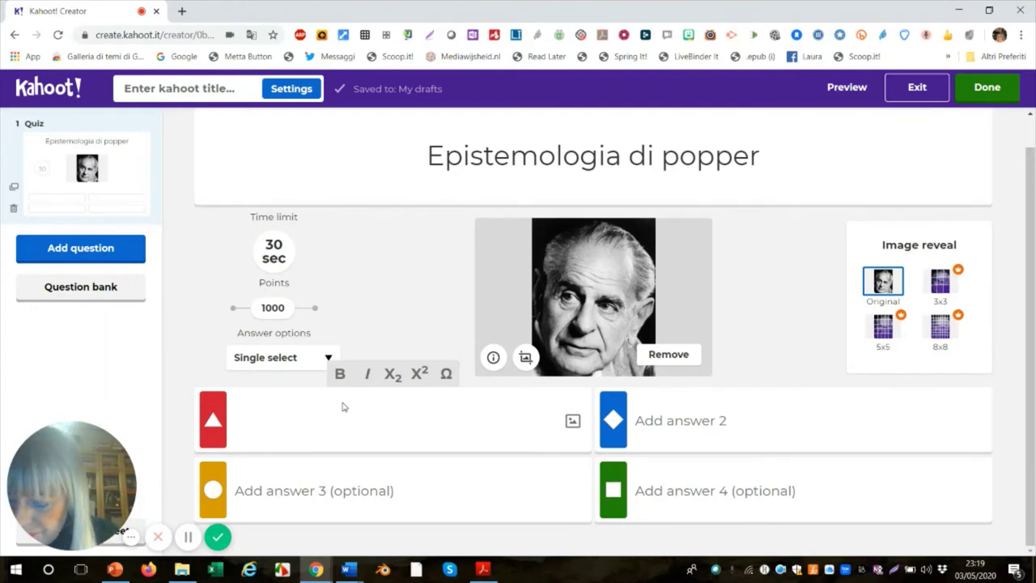
type("At")
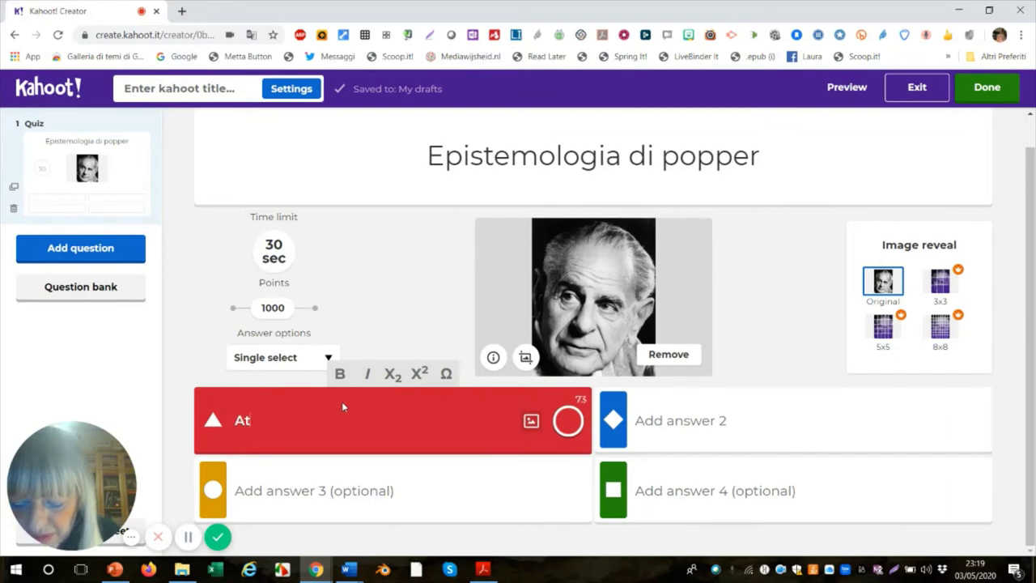
type("udia")
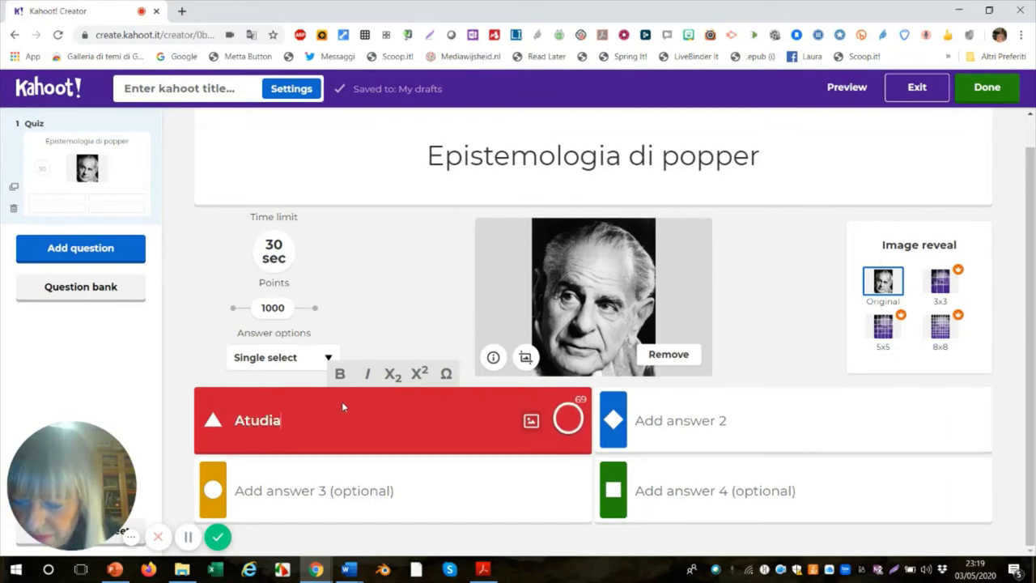
type(" le d")
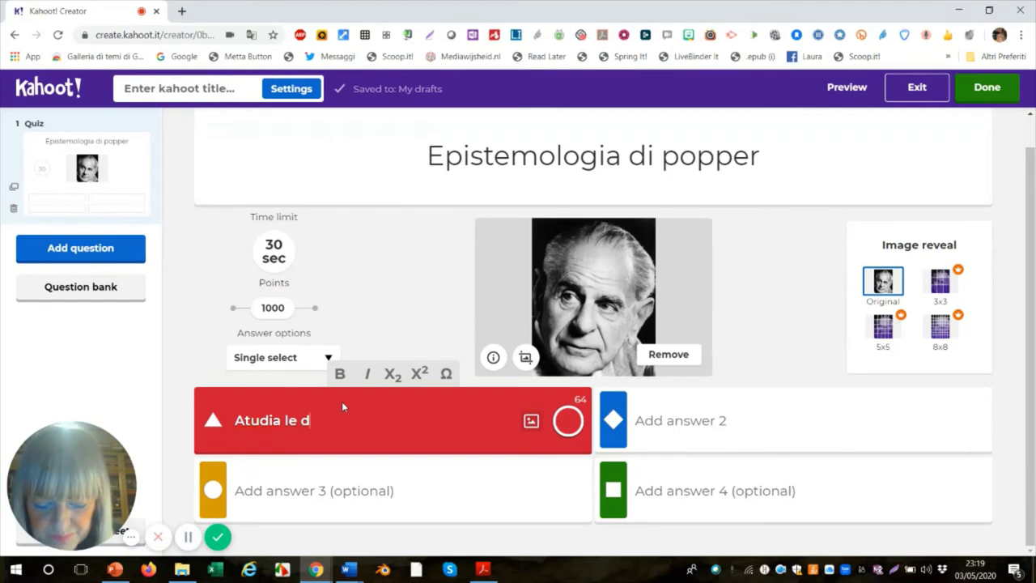
key("BackSpace")
type("f")
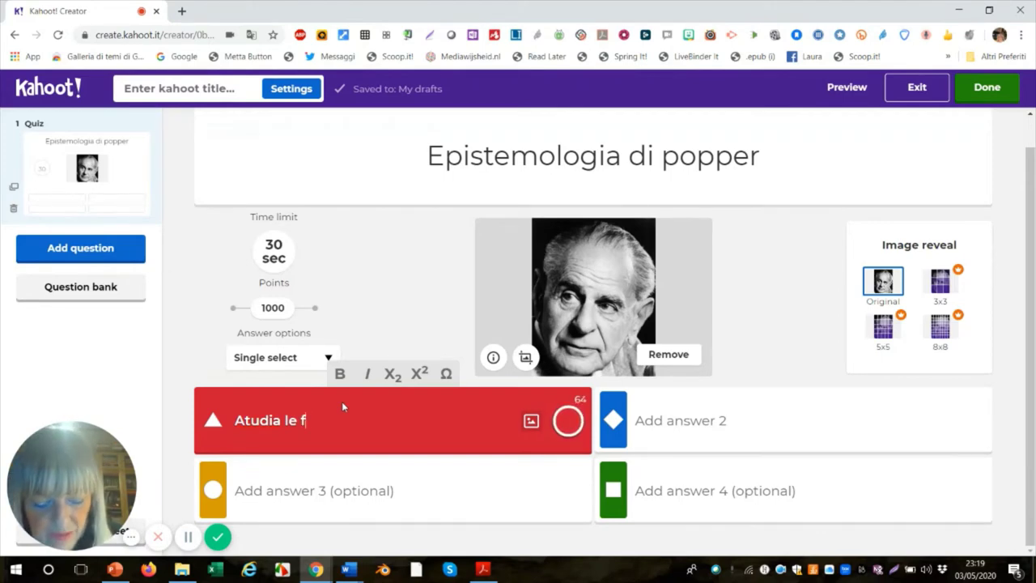
key("BackSpace")
key("BackSpace")
key("BackSpace")
key("BackSpace")
key("BackSpace")
key("BackSpace")
key("BackSpace")
key("BackSpace")
key("BackSpace")
key("BackSpace")
key("BackSpace")
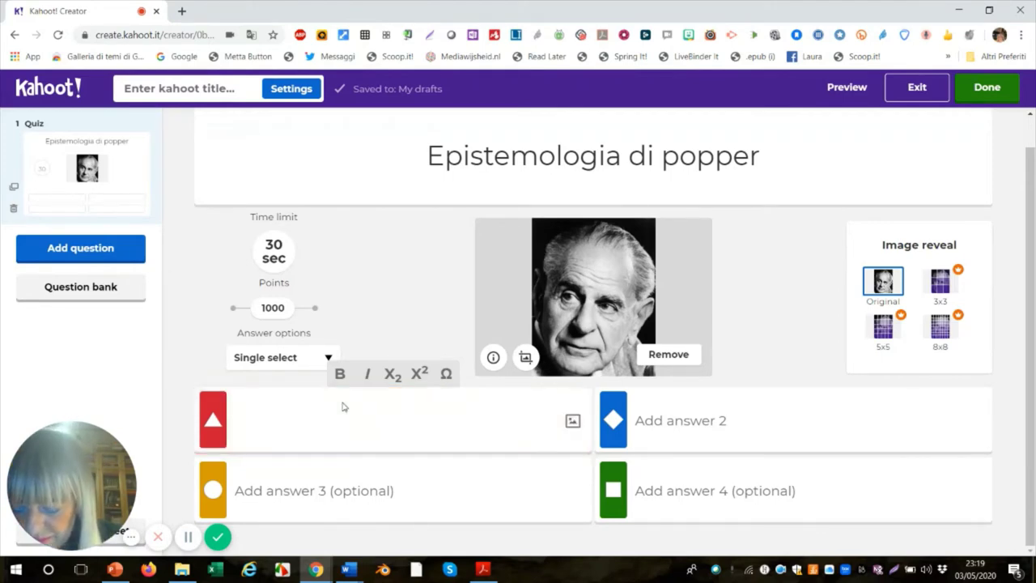
type("S")
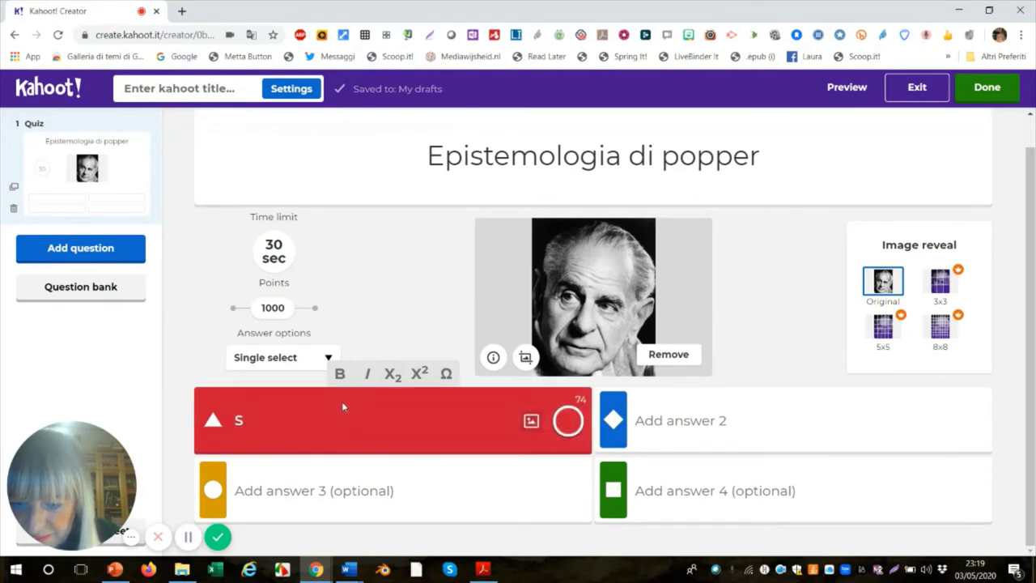
type("tu")
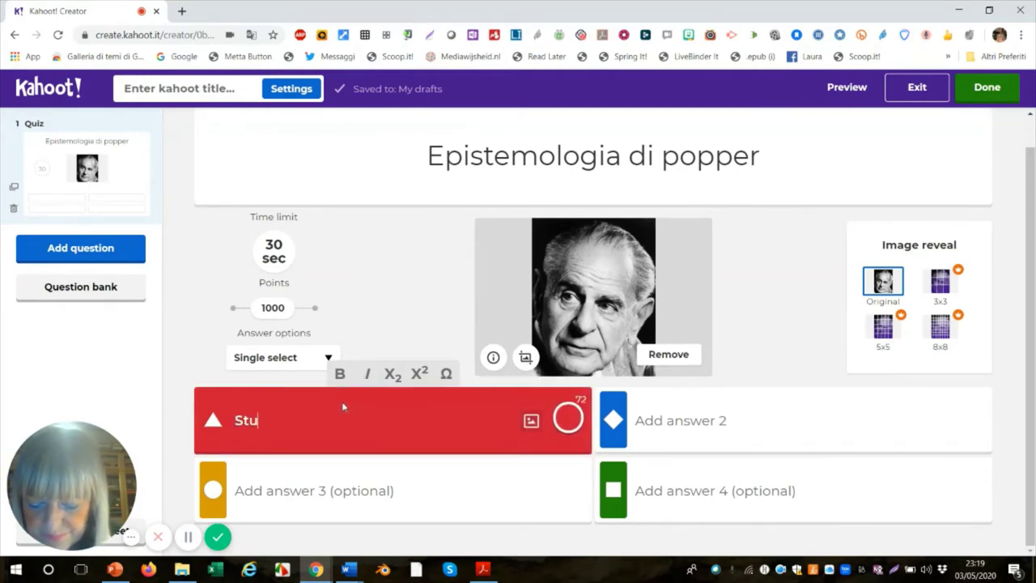
type("dia l")
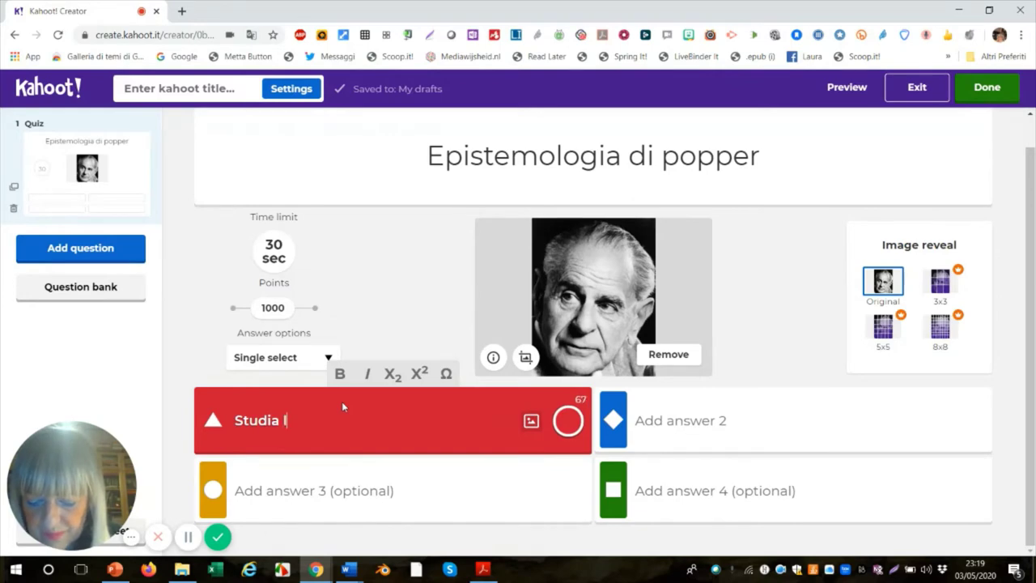
type("e fonti ")
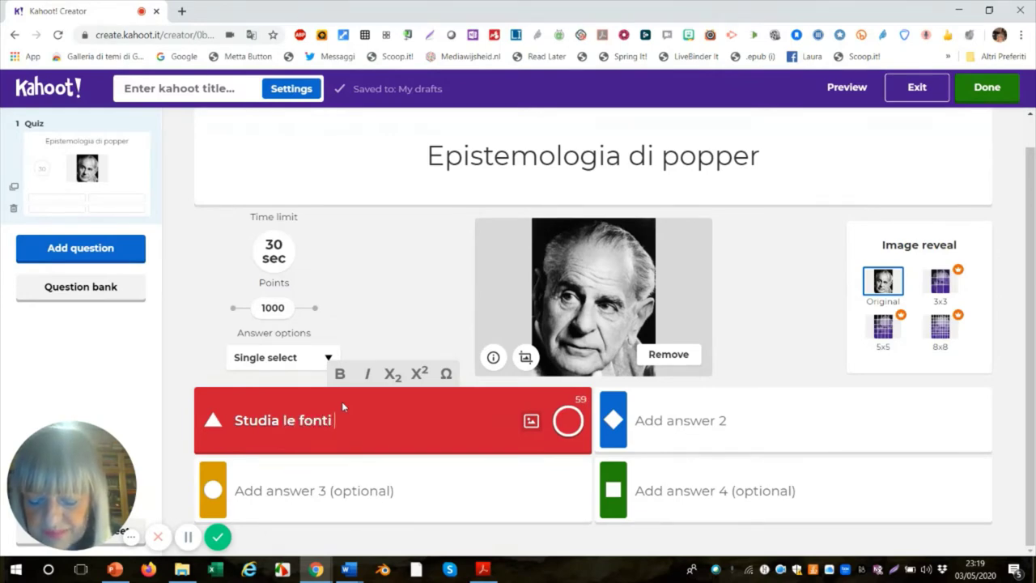
type("dell'e")
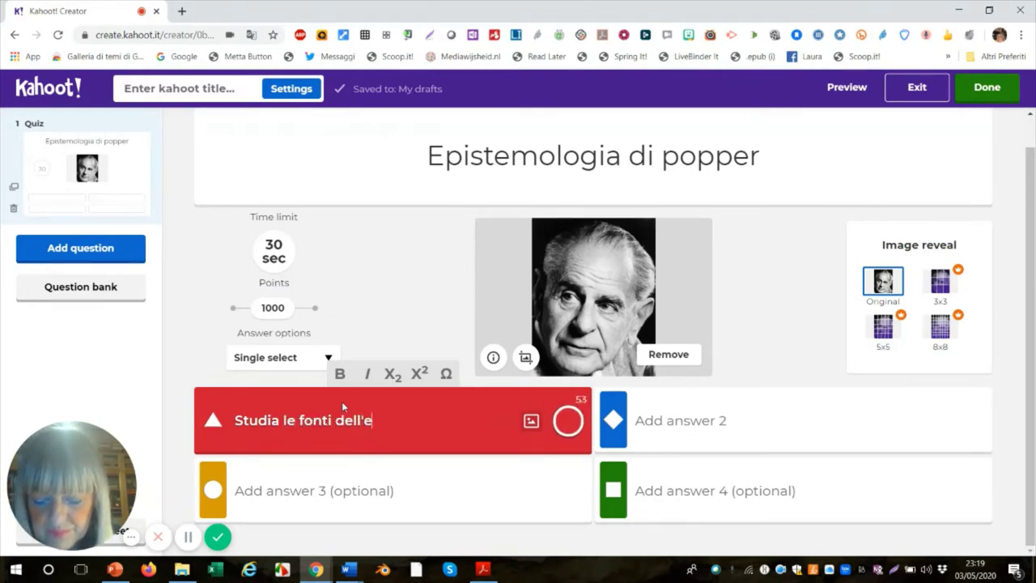
type("rrore")
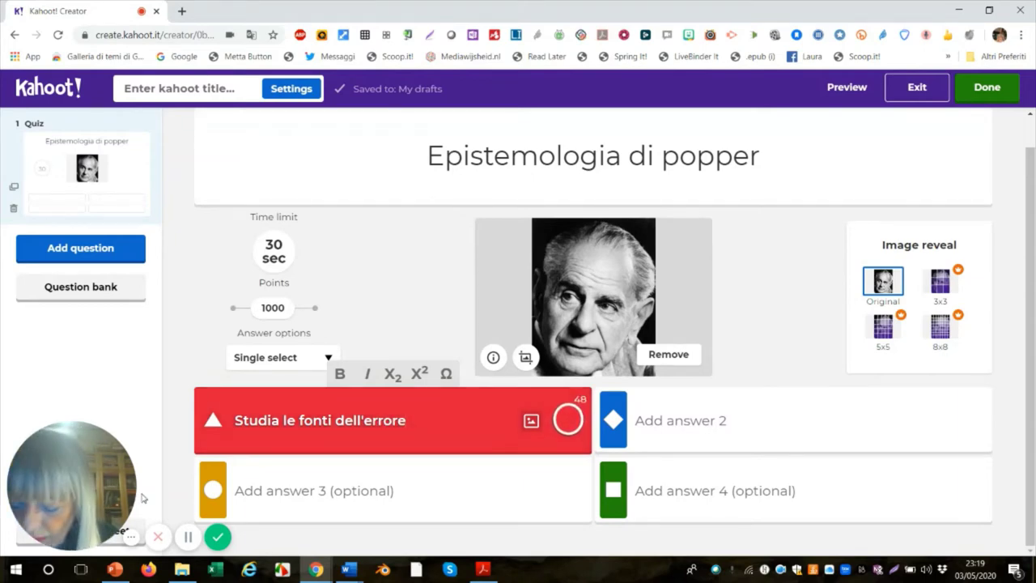
Extend the text of answer 1 with "e le illusioni della Filosofia".
type(" e")
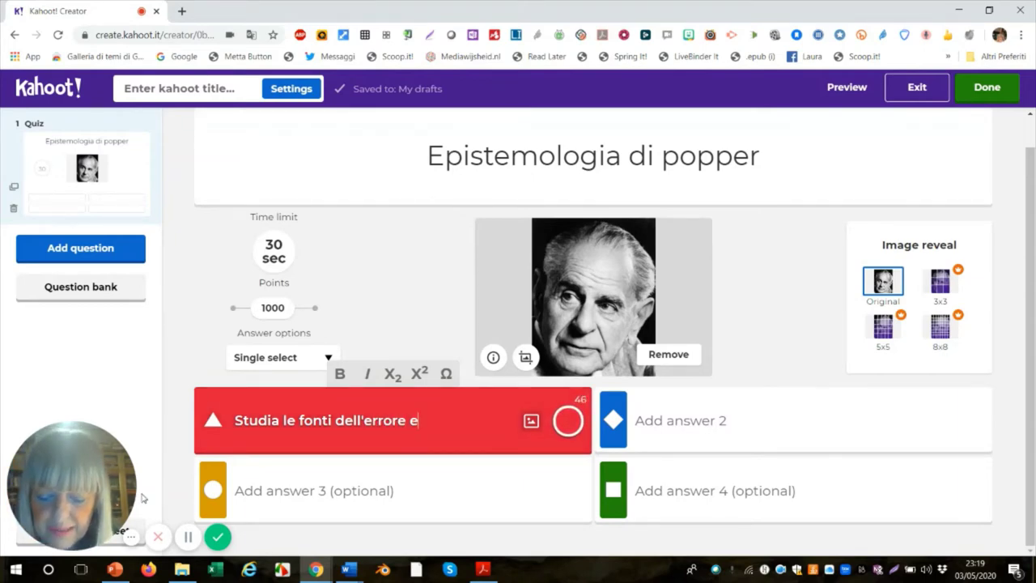
type(" le illusi")
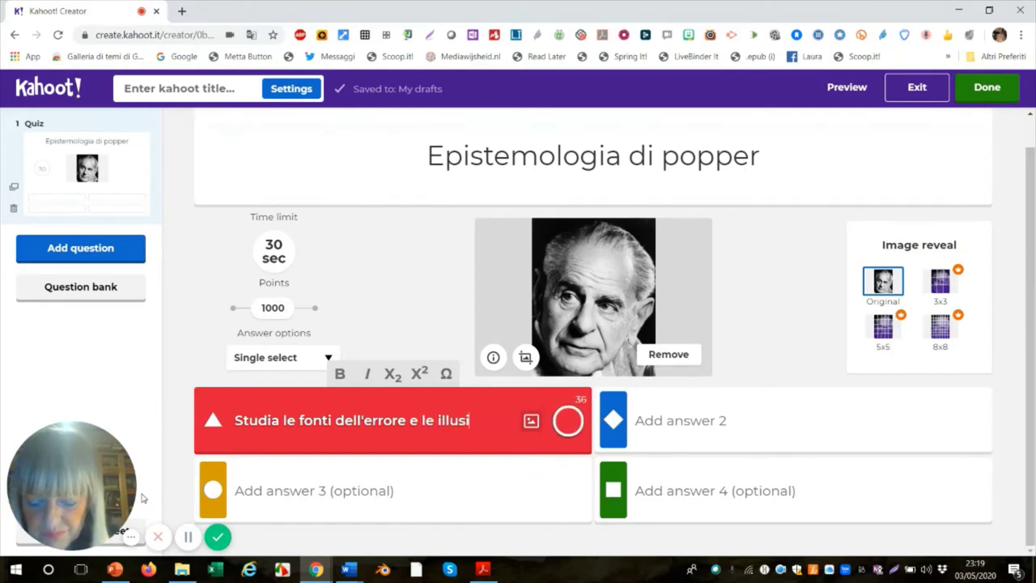
type("ono")
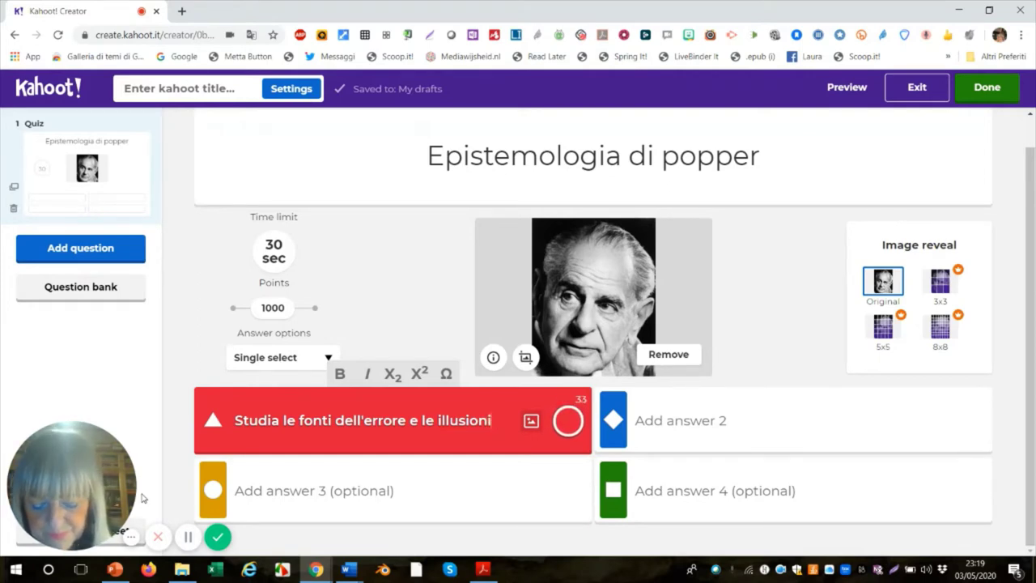
type(" dell")
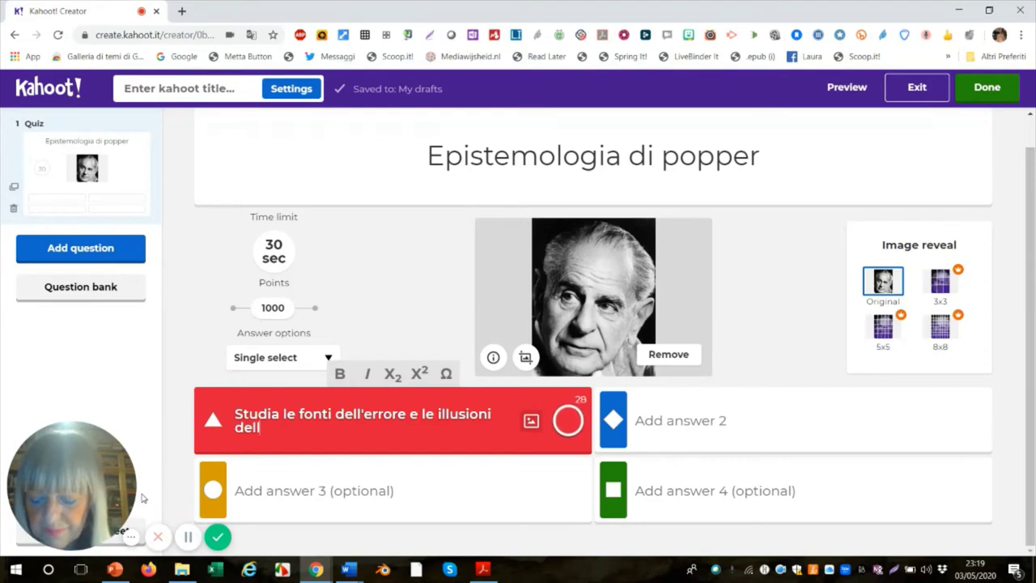
type("a Fil")
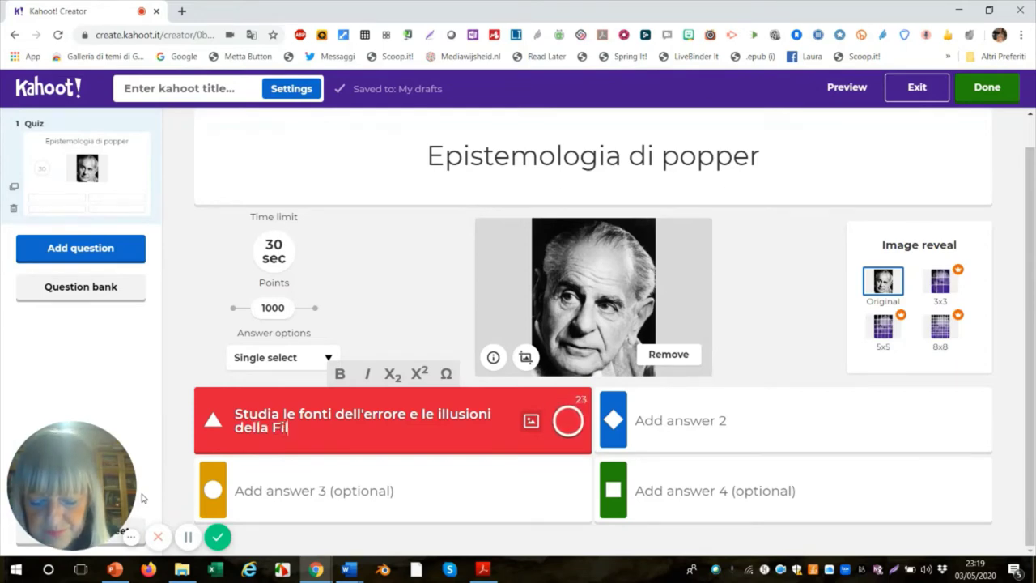
type("osofia")
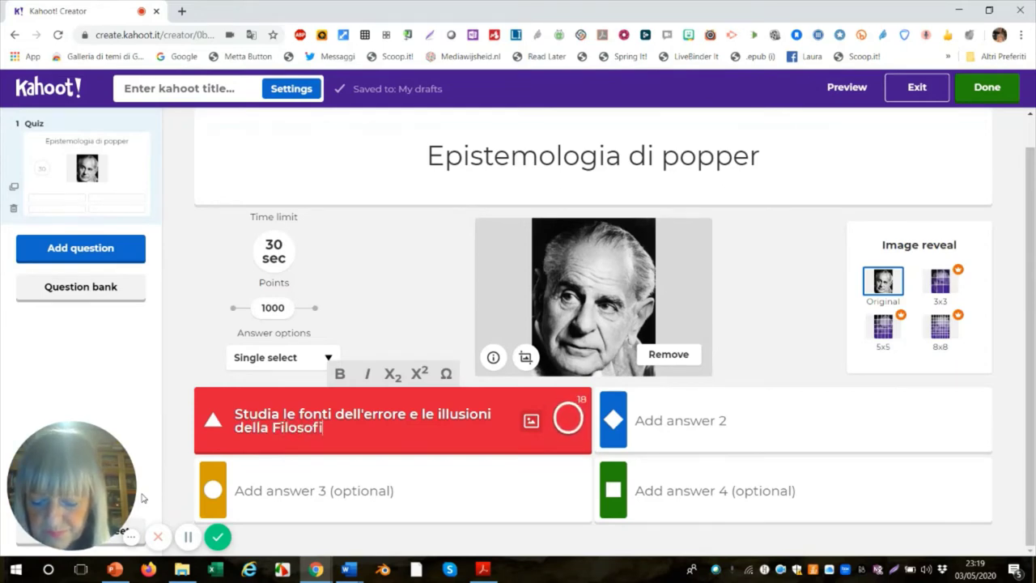
Enter "Elabora il Criterio di Demarcazione" as answer 2 and mark it as the correct answer.
left_click(693, 422)
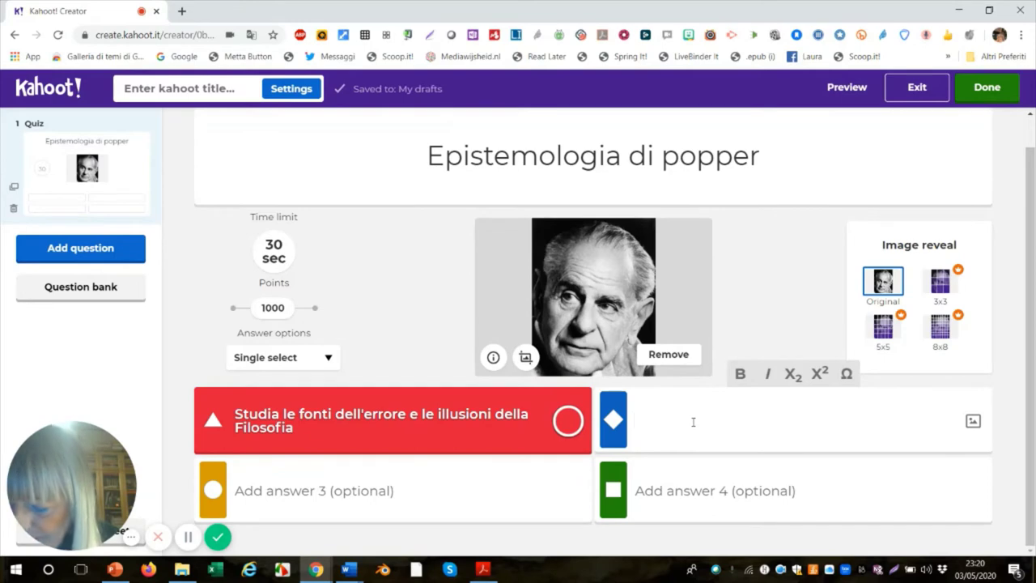
type("El")
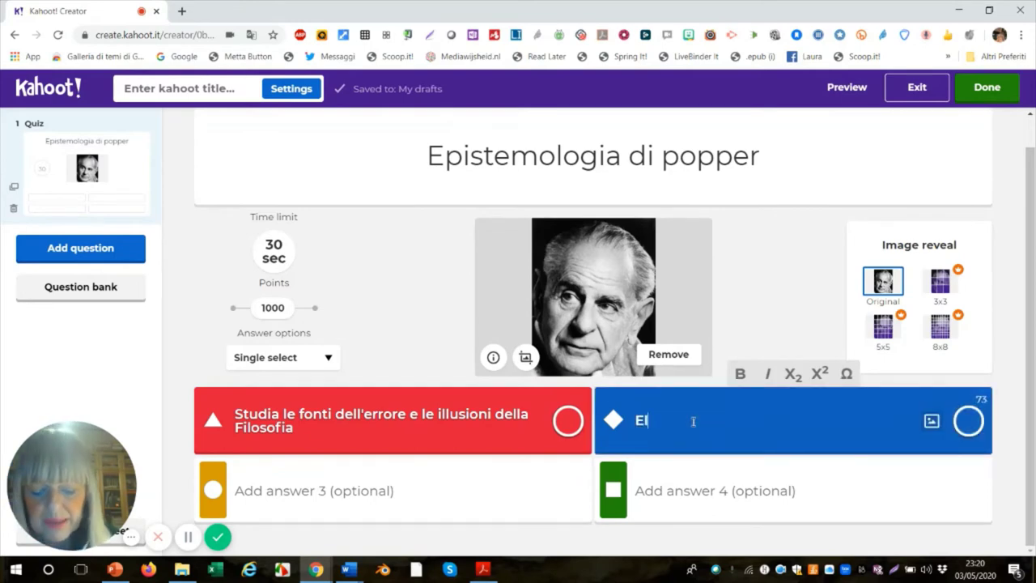
type("abora ")
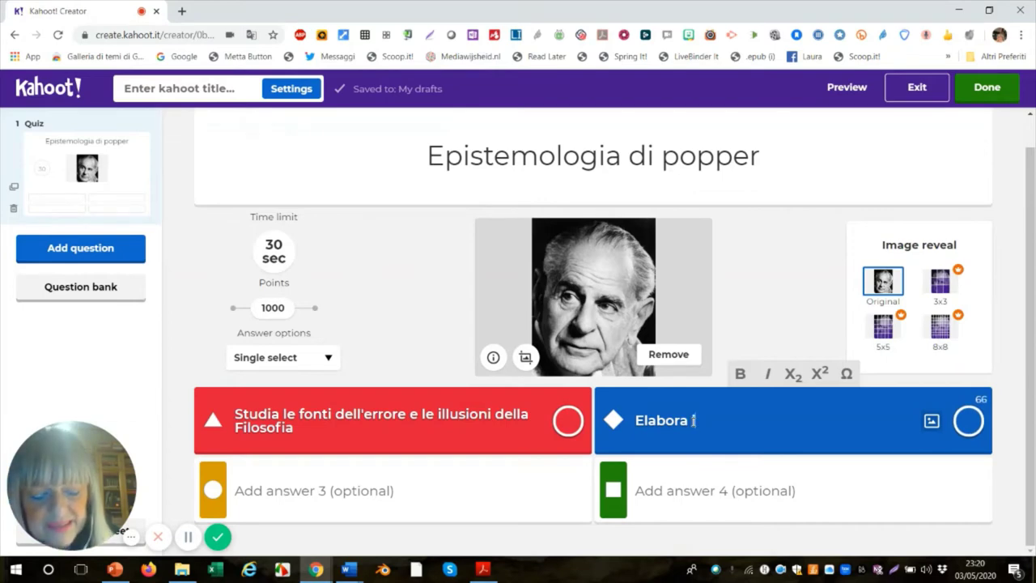
type("il ")
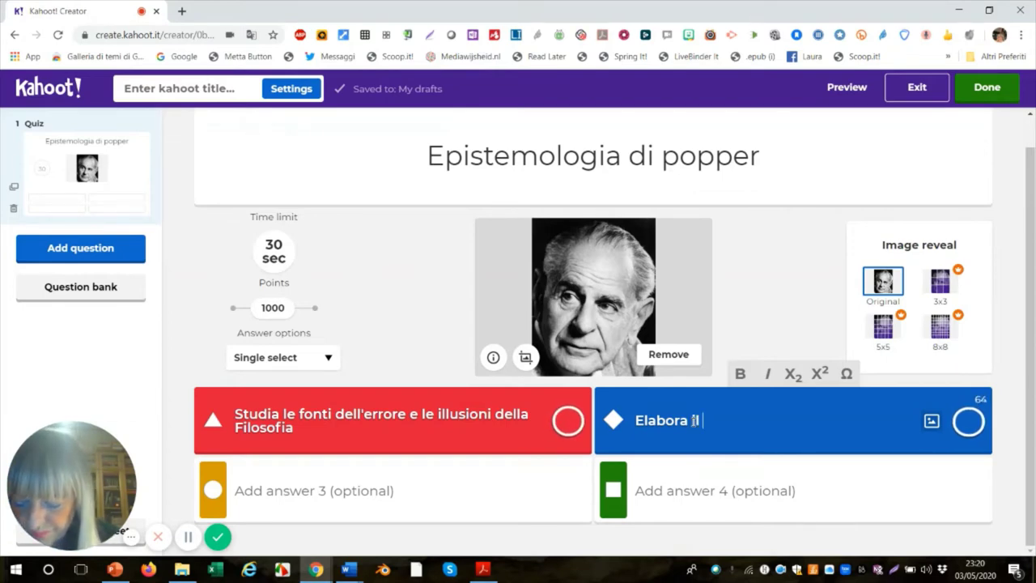
type("Crite")
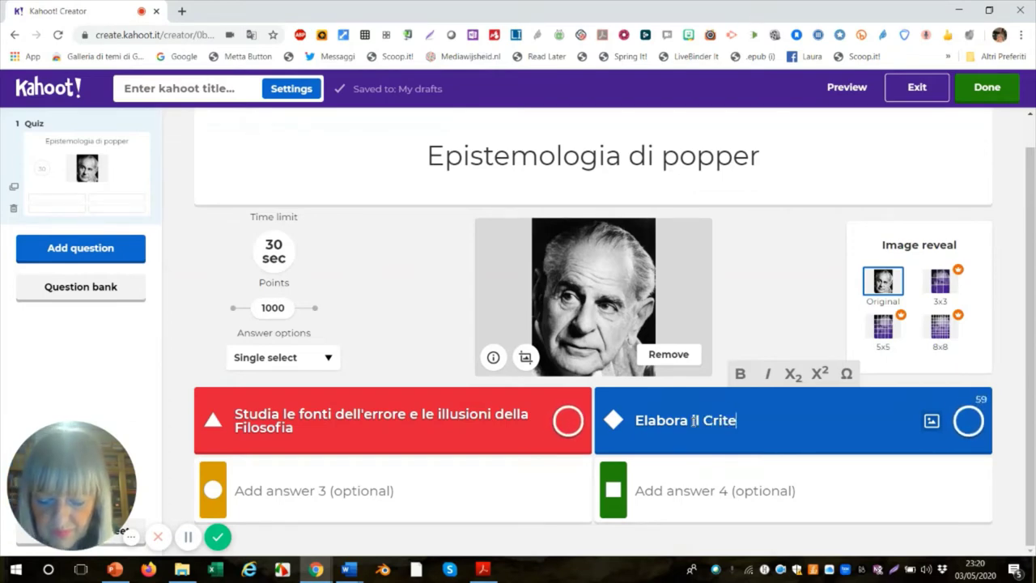
type("rio di ")
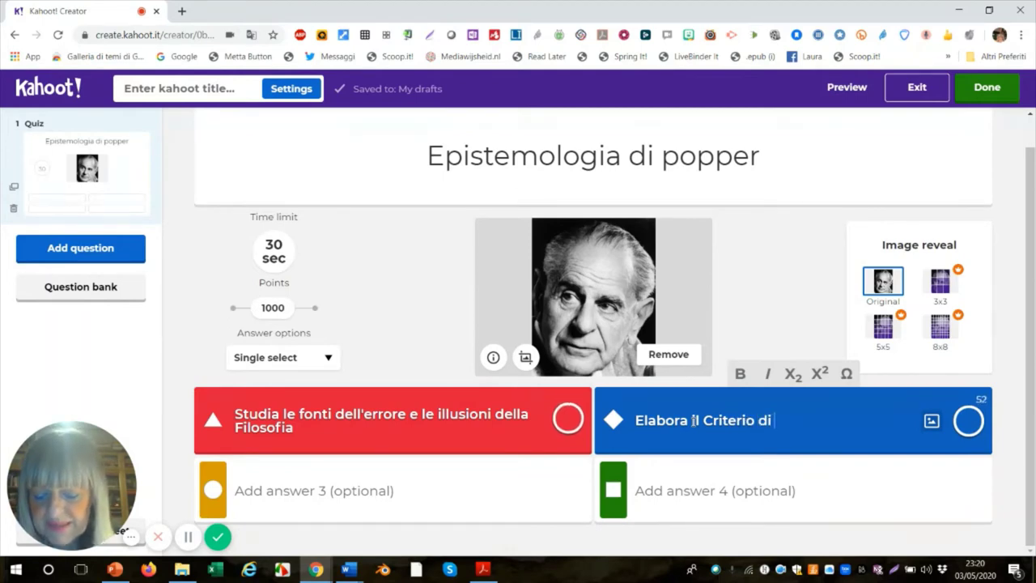
type("Dema")
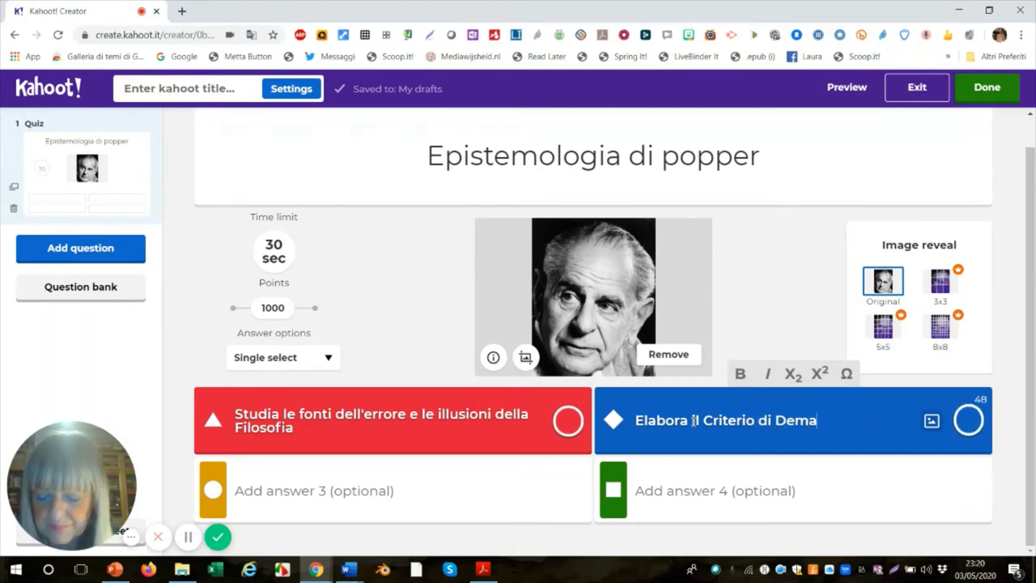
type("rcazi")
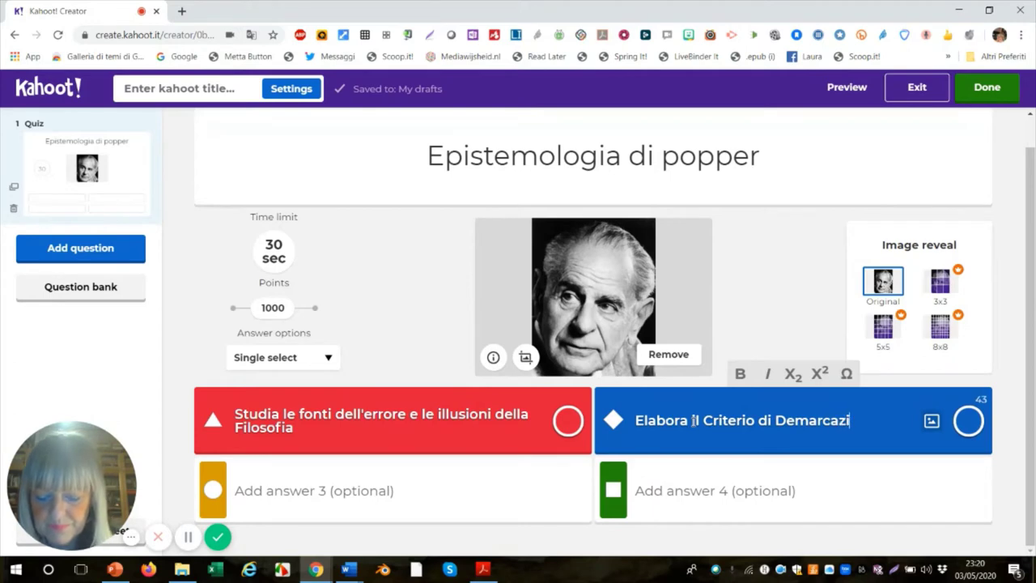
type("one")
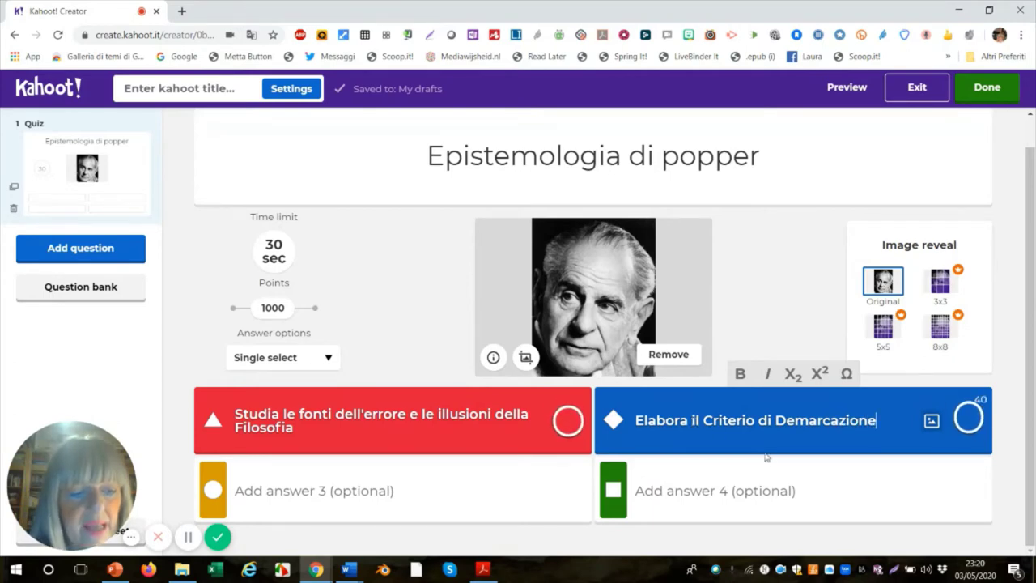
left_click(970, 422)
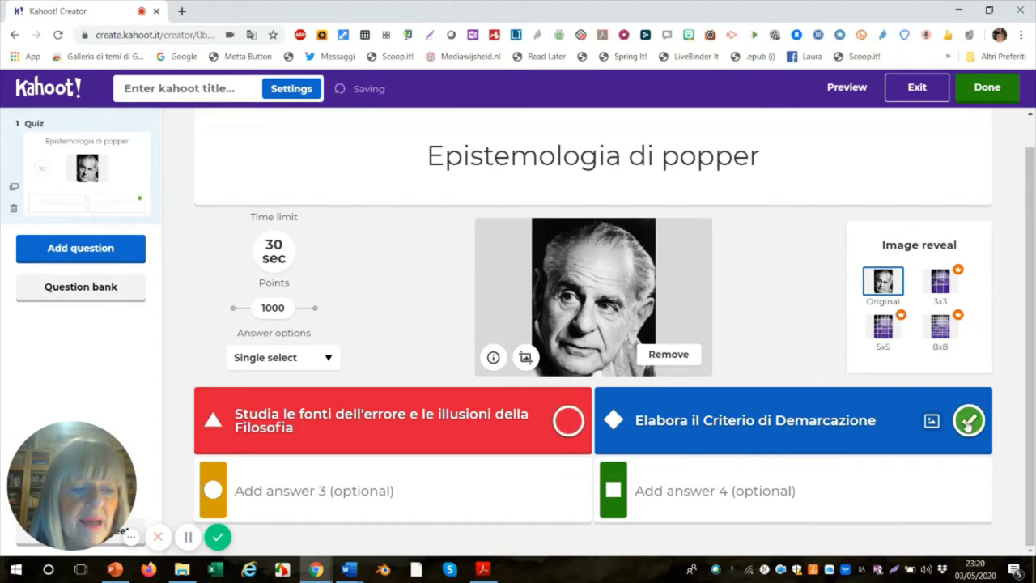
Enter "Studia i limiti della conoscenza umana" as the text of answer 3.
left_click(237, 491)
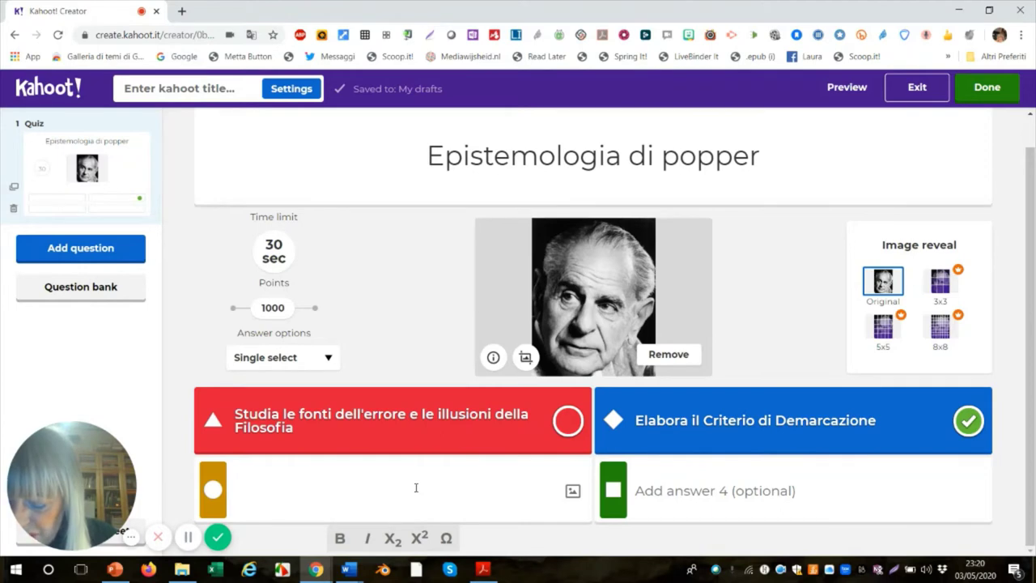
type("Stdia")
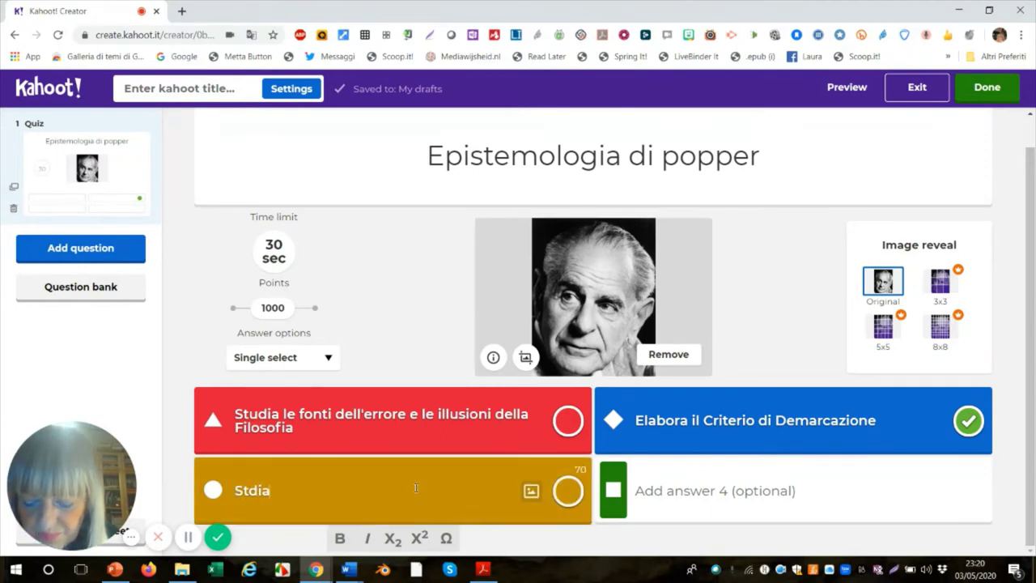
type(" i limiti")
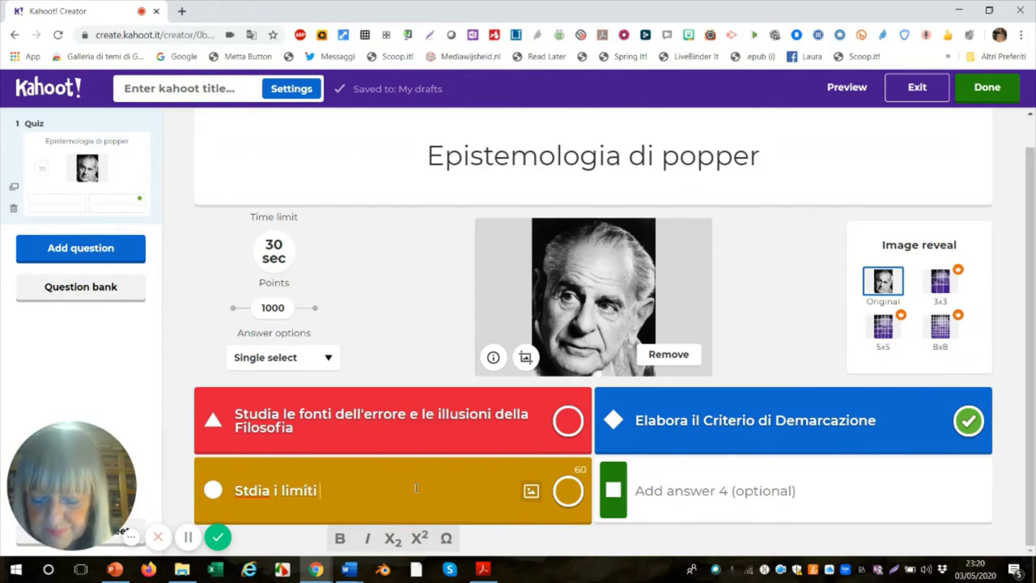
type(" della co")
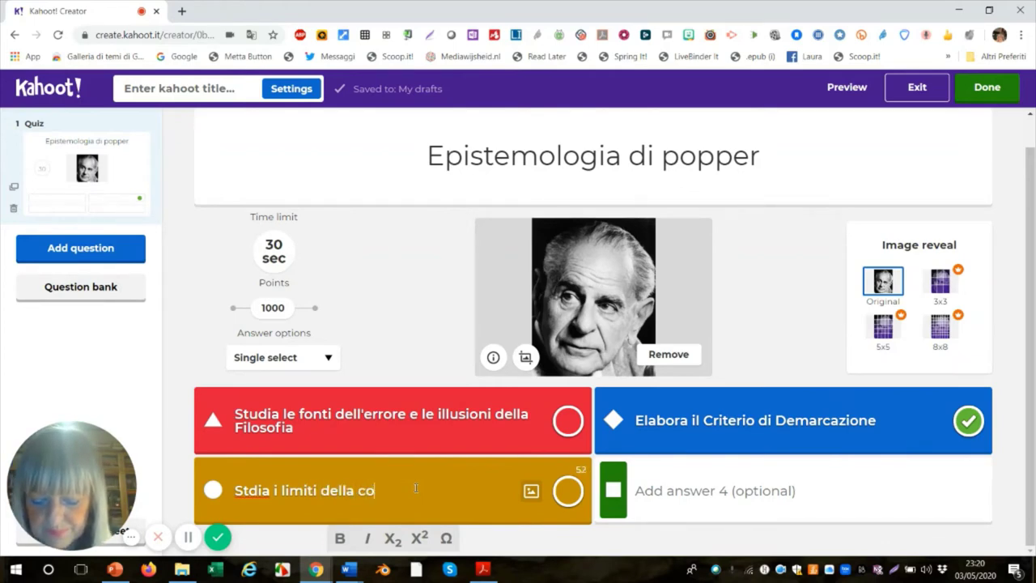
type("noscen")
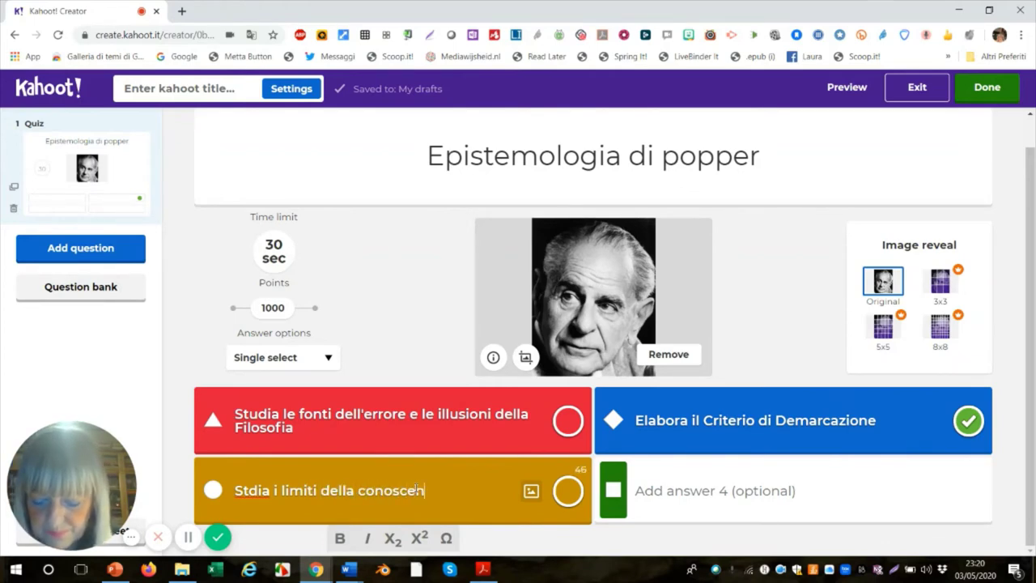
type("za u")
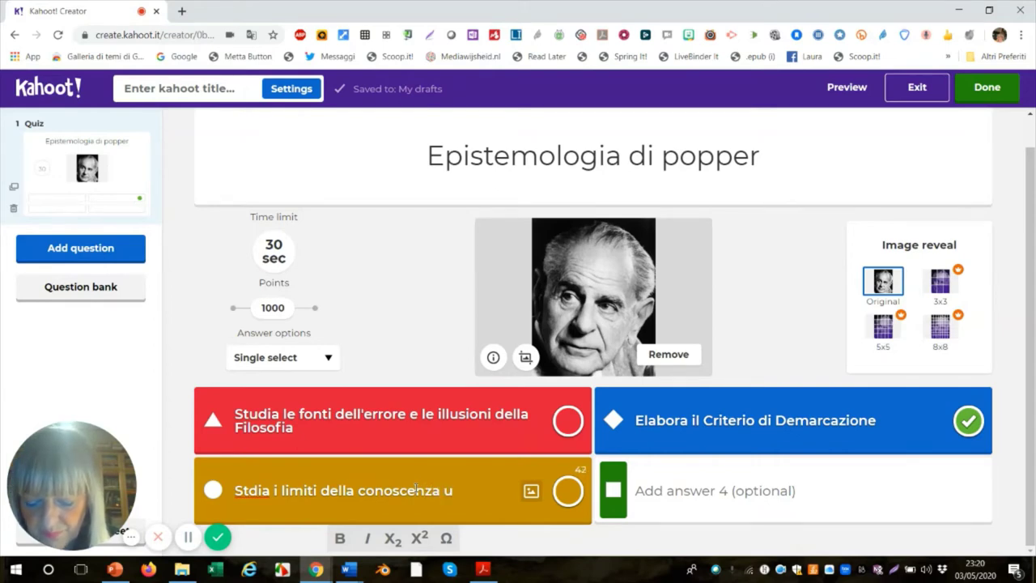
type("mana")
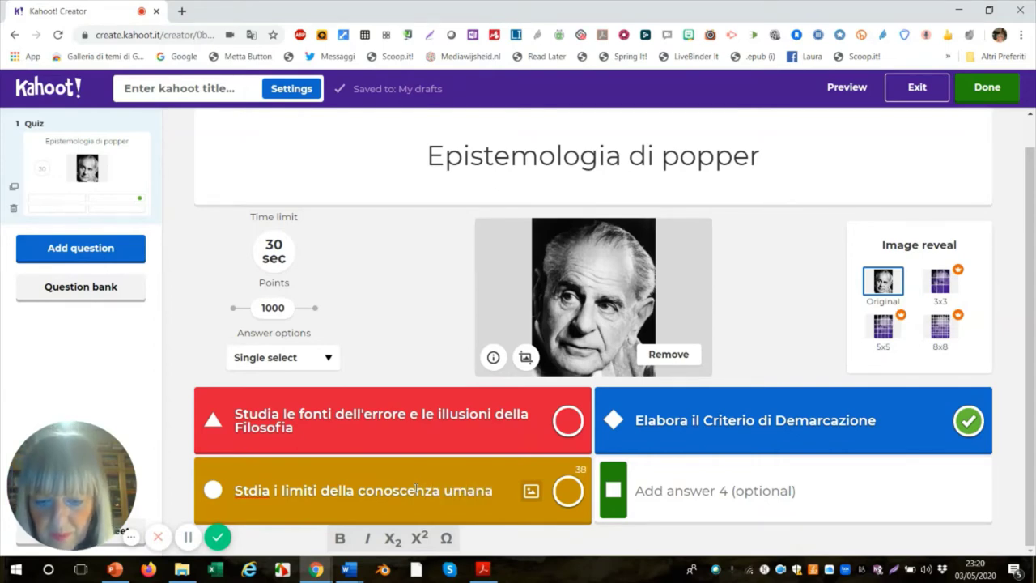
left_click(247, 492)
type("u")
Enter "Usa l'inferenza per verificare le teorie scientifiche" as the text of answer 4.
left_click(671, 491)
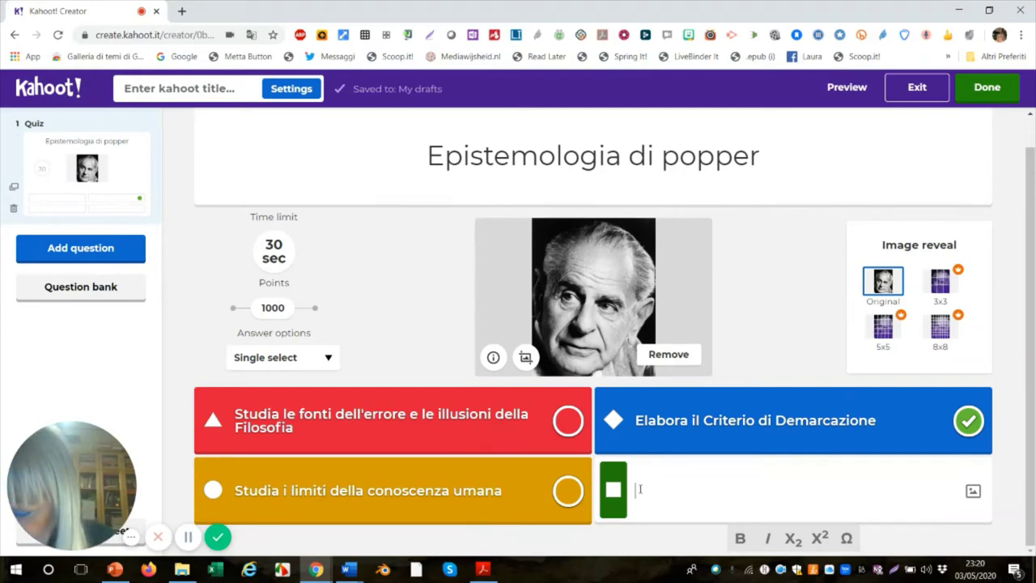
type("Us")
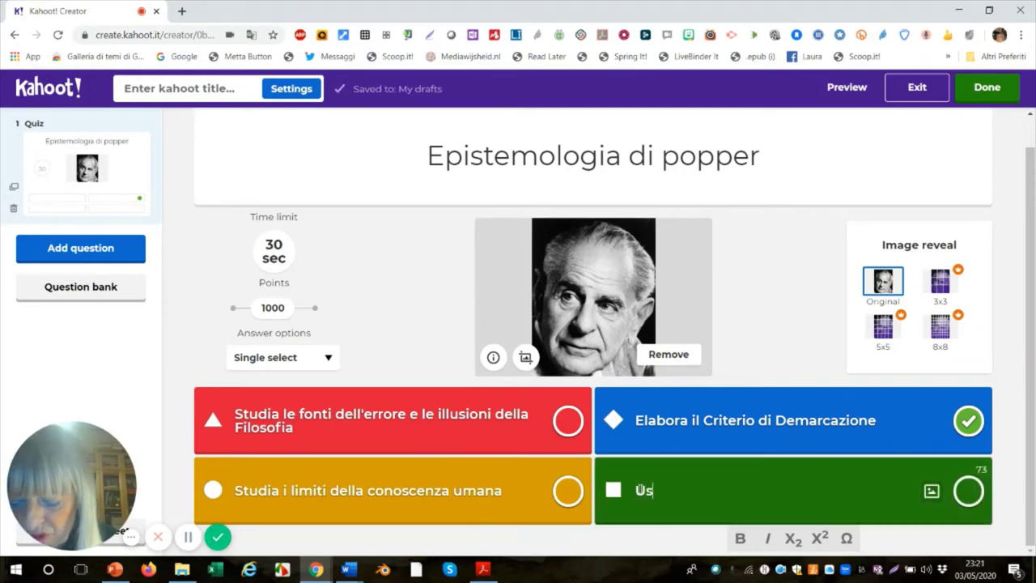
type("a l")
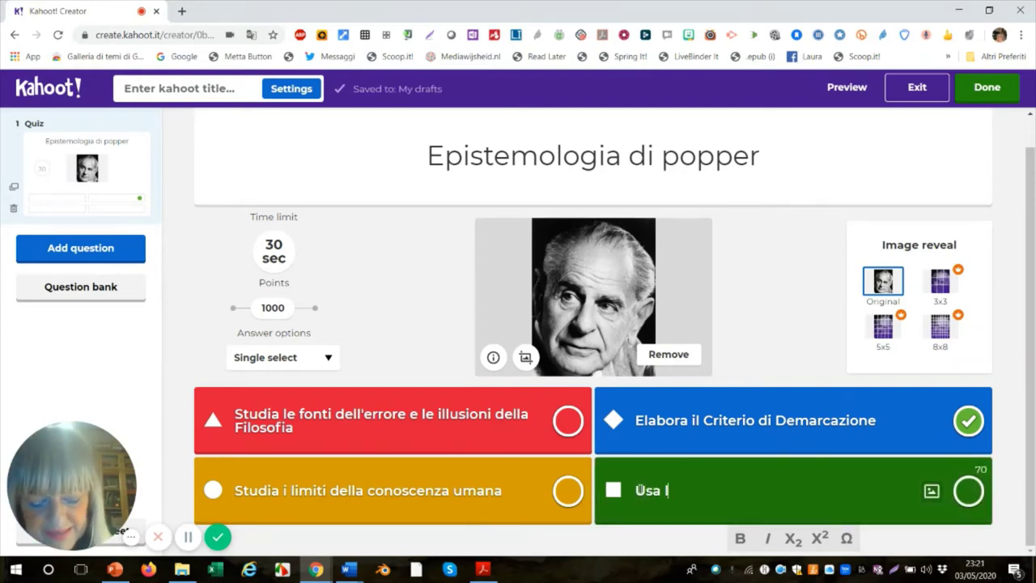
type("'inferenza")
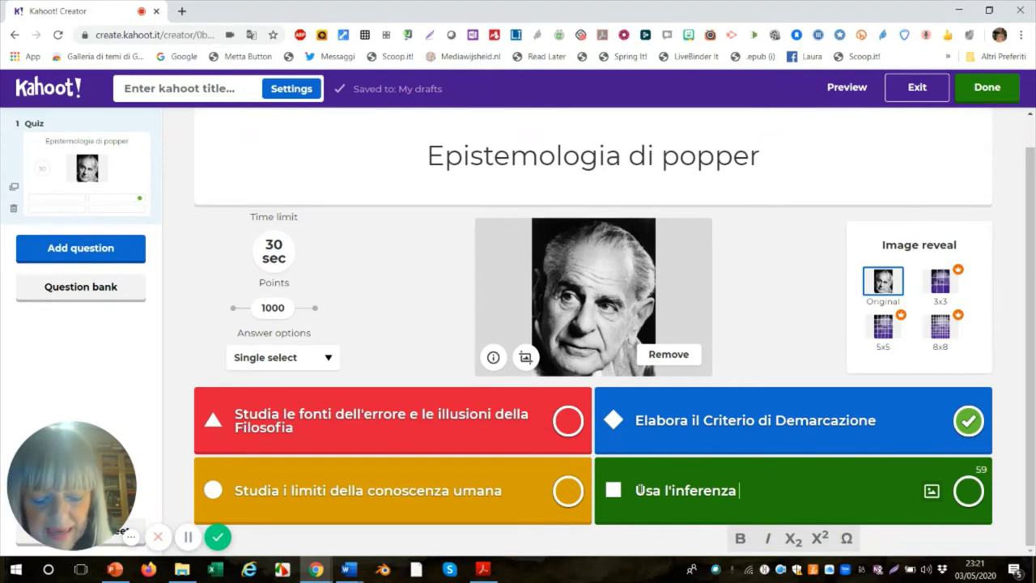
type(" per")
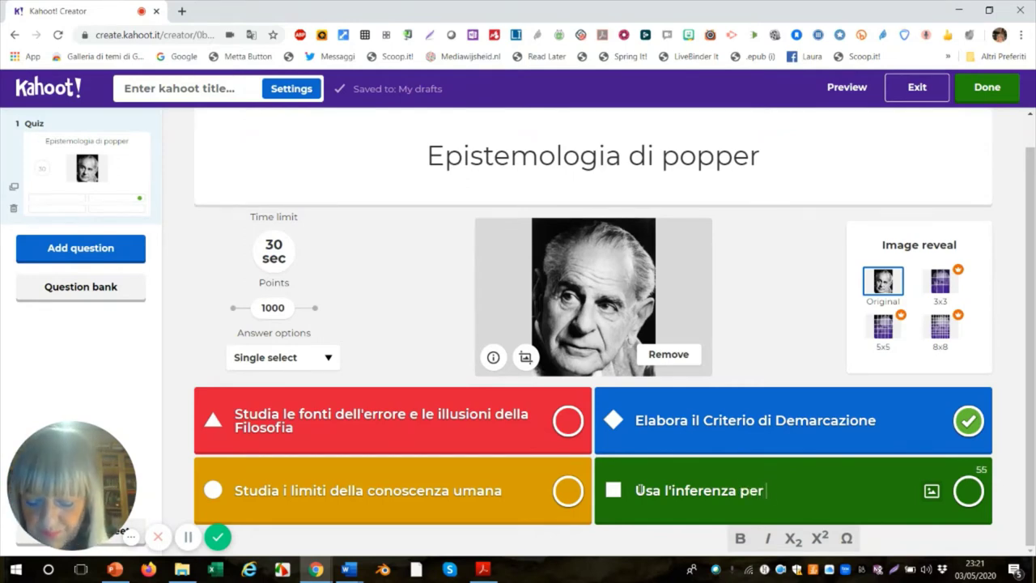
type(" verifi")
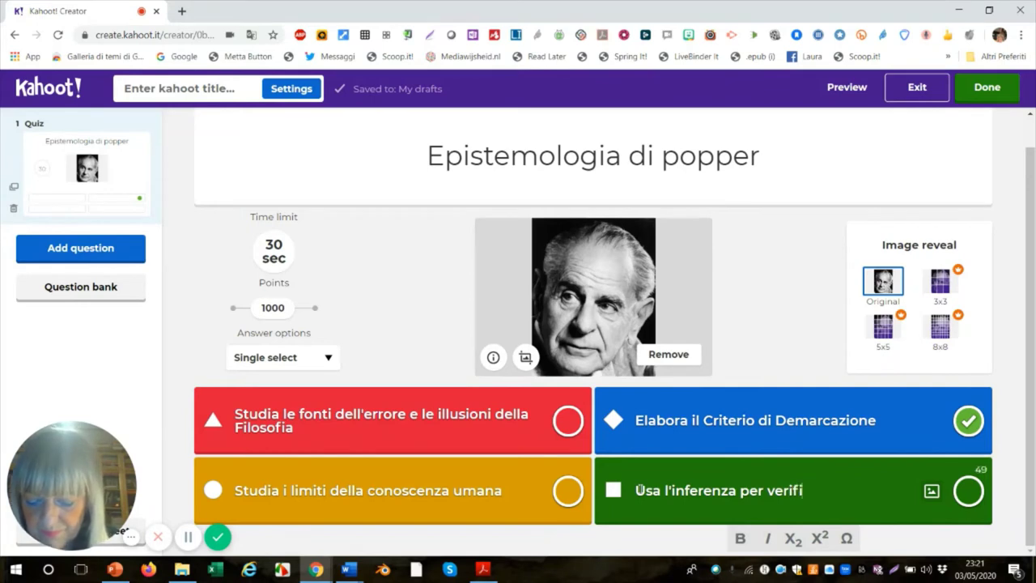
type("care le")
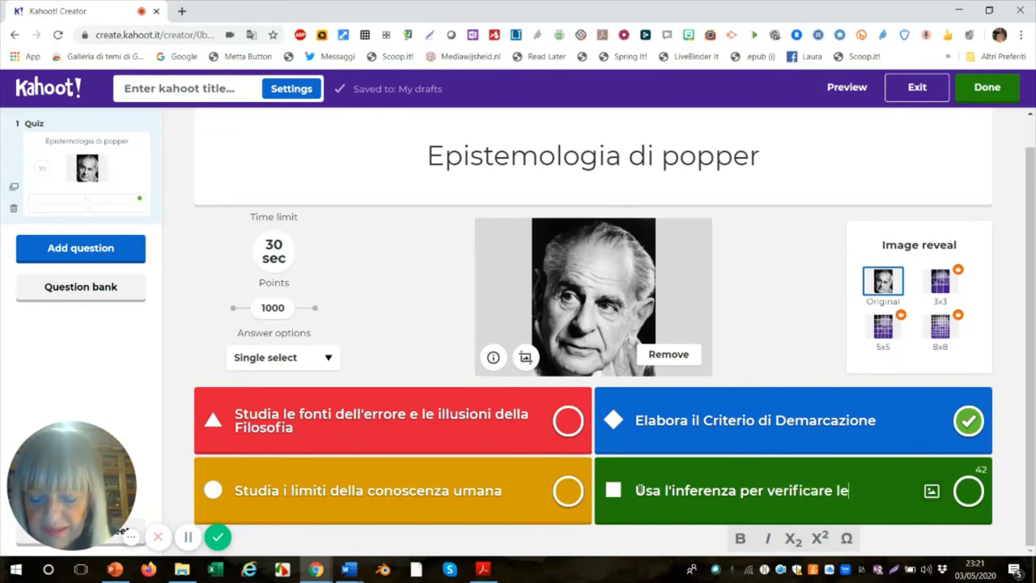
type(" teori")
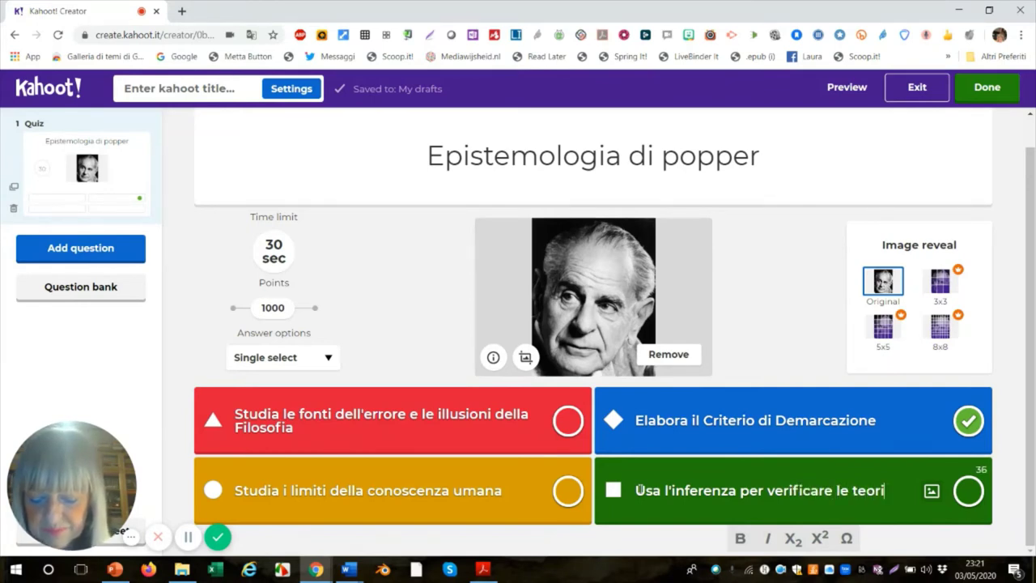
type("e ")
type("sci")
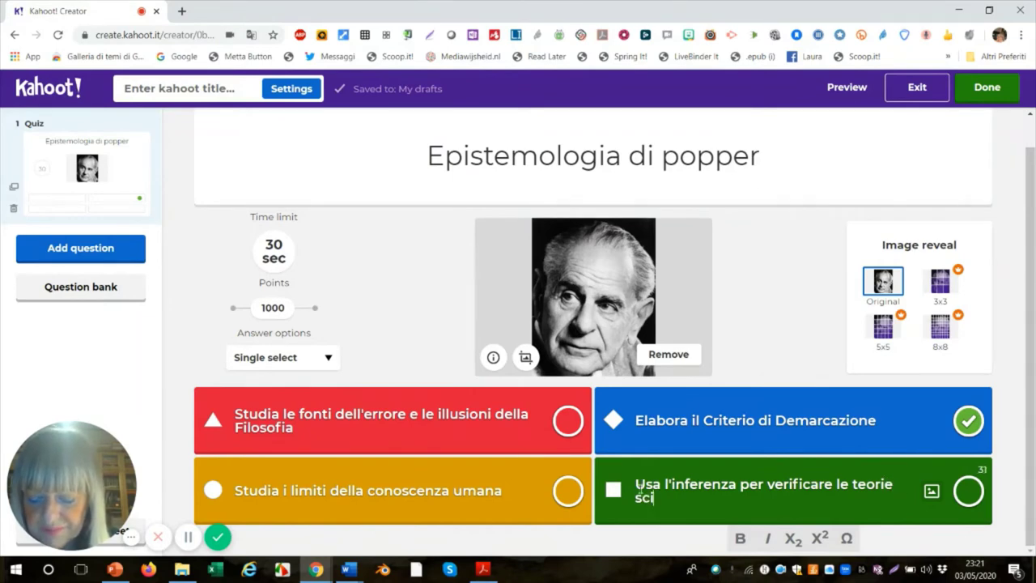
type("entifiche")
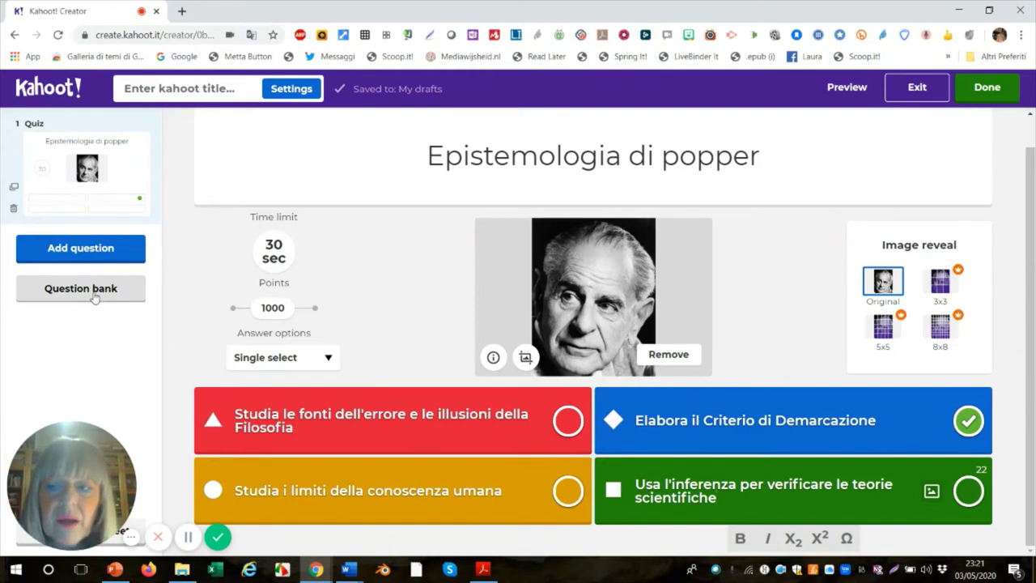
Add a second question of the Quiz type to the kahoot.
left_click(107, 254)
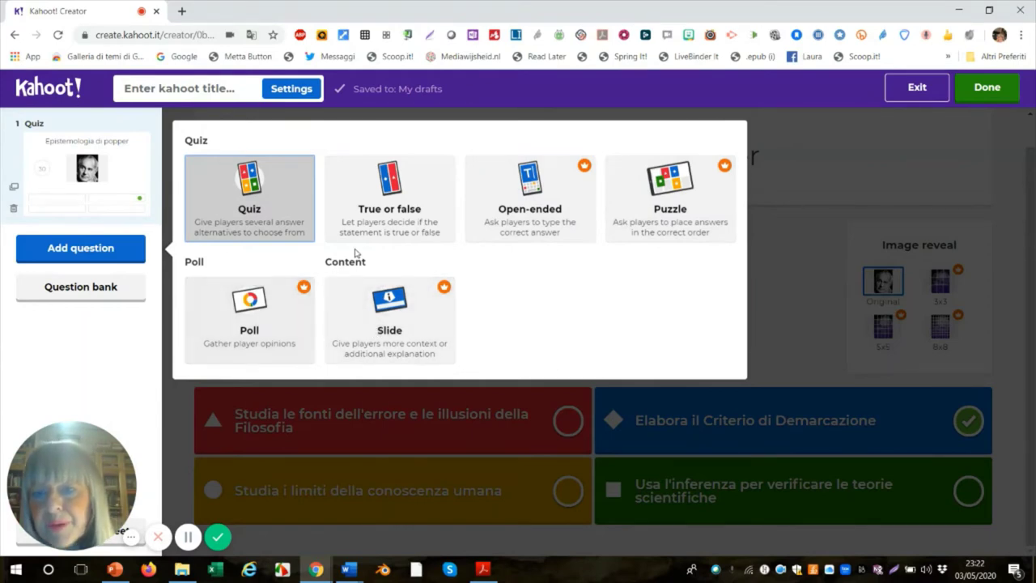
left_click(268, 221)
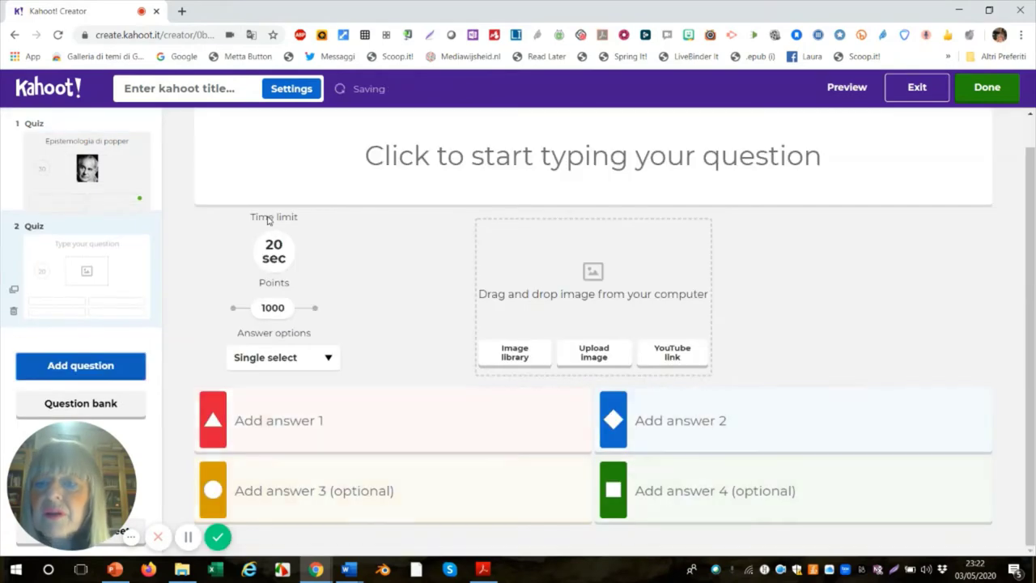
Set question 2's time limit to 30 seconds and enter "Popper descrive la propria filosofia" as its question text.
left_click(285, 269)
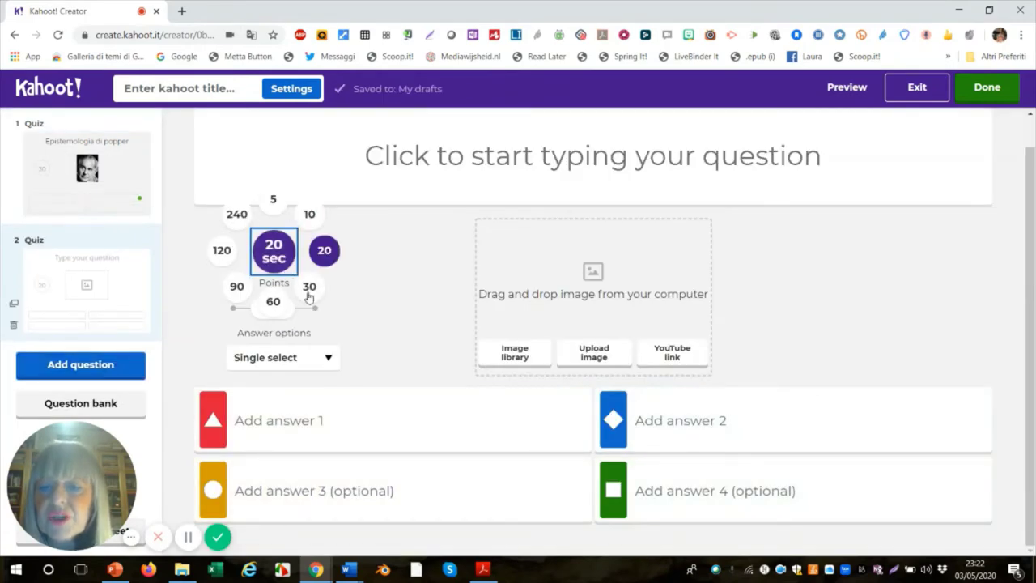
left_click(309, 291)
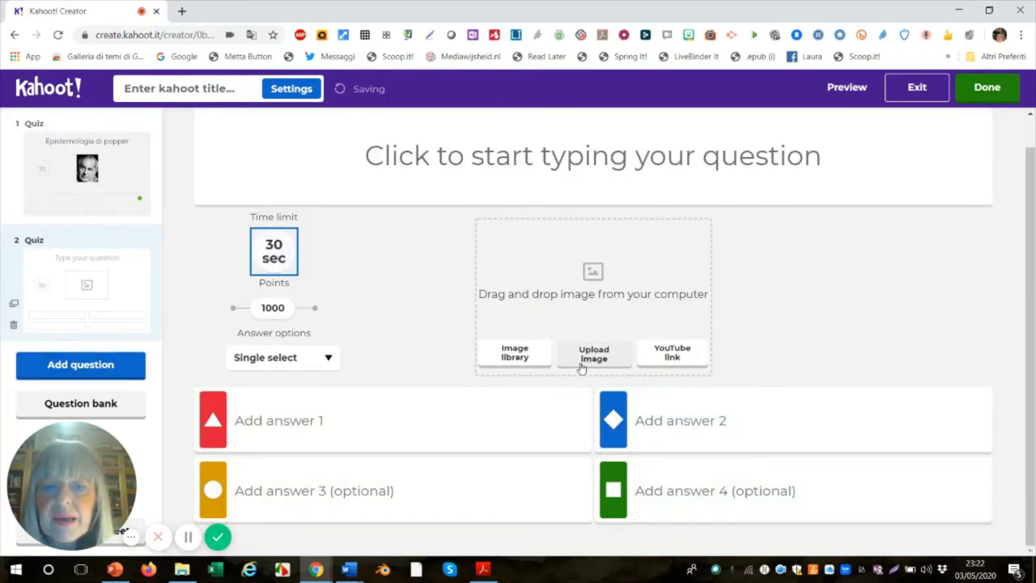
left_click(395, 162)
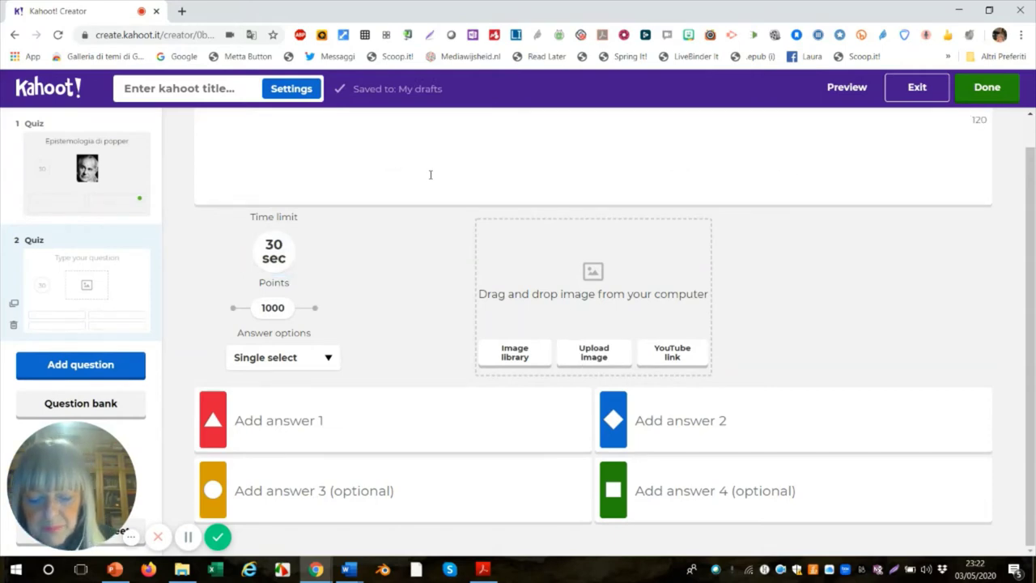
type("Poppe")
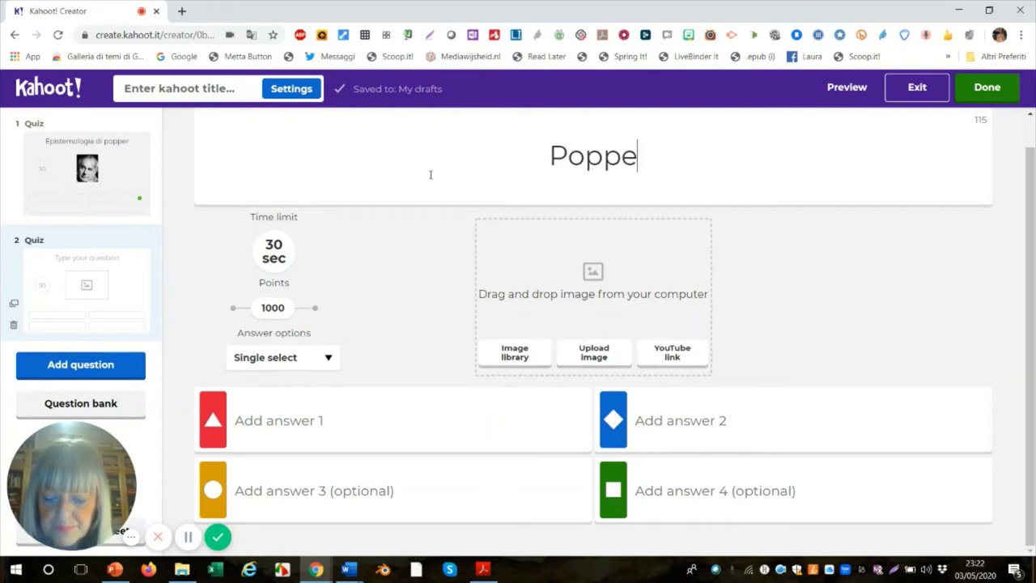
type("r des")
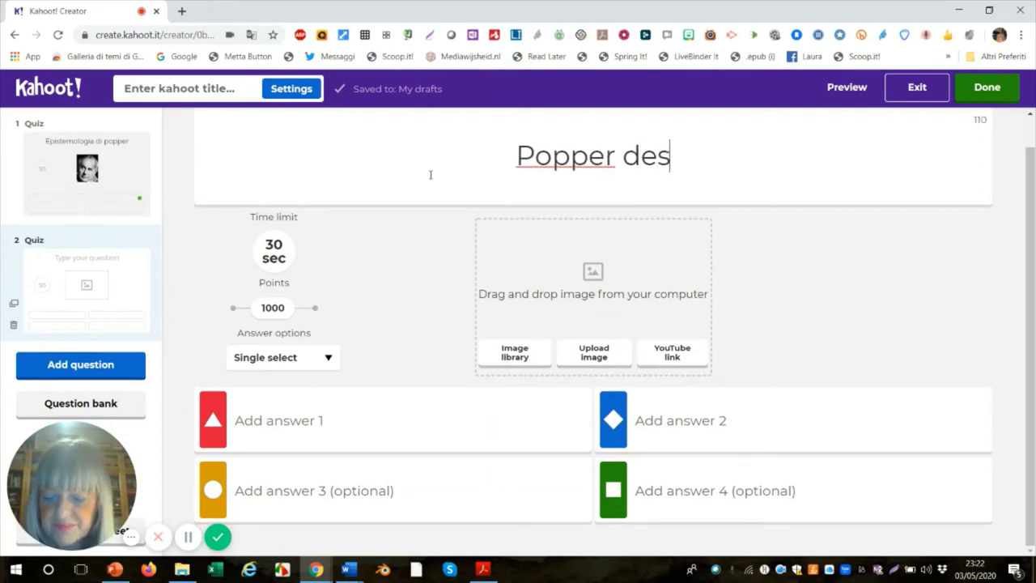
type("crive ")
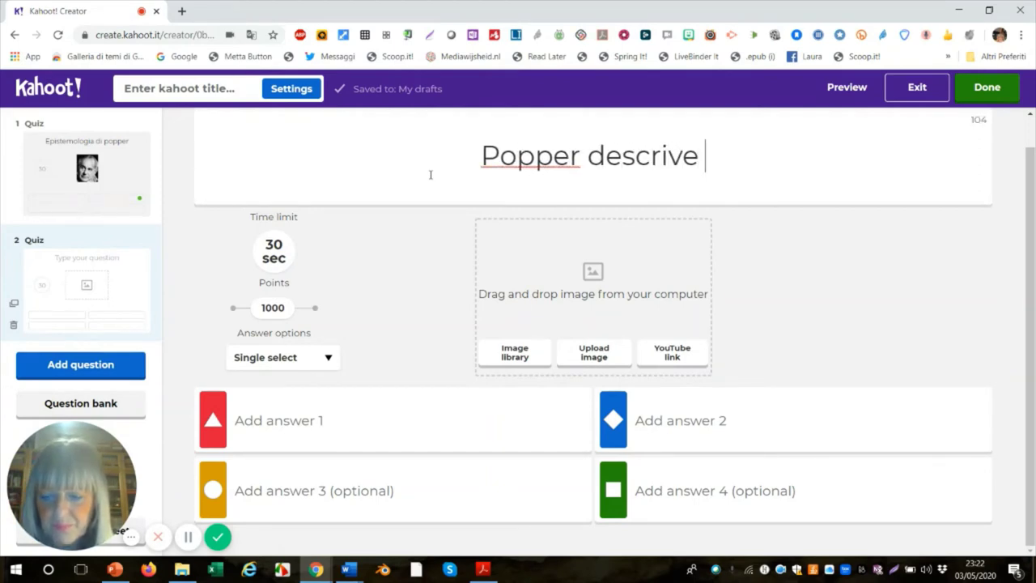
type("la p")
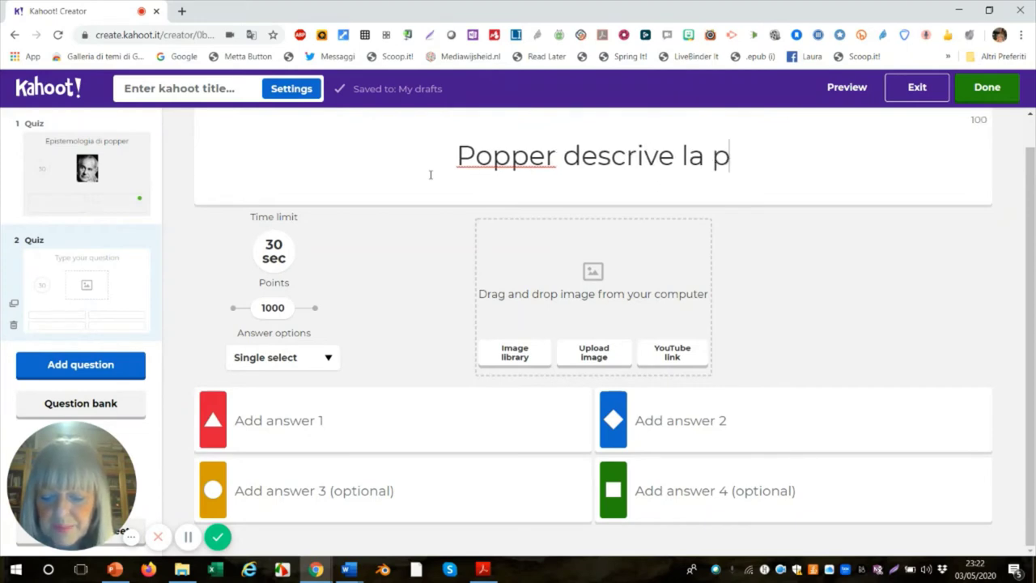
type("ropria")
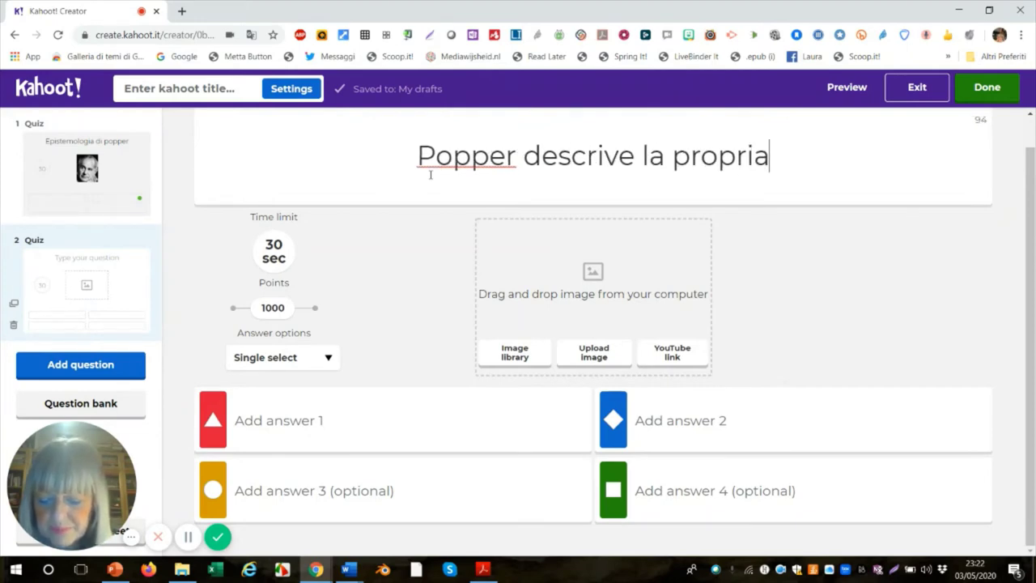
type(" filo")
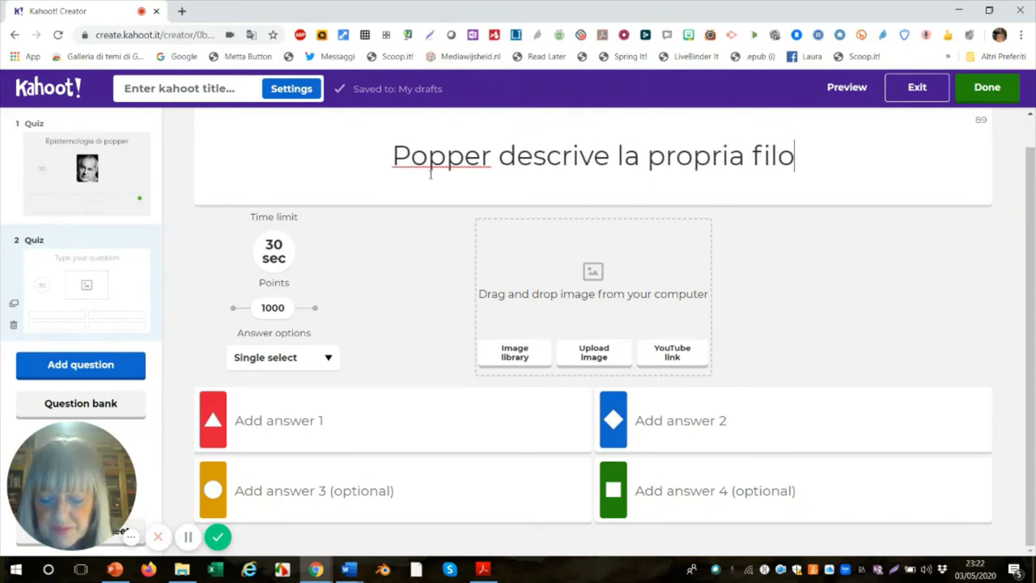
type("sof")
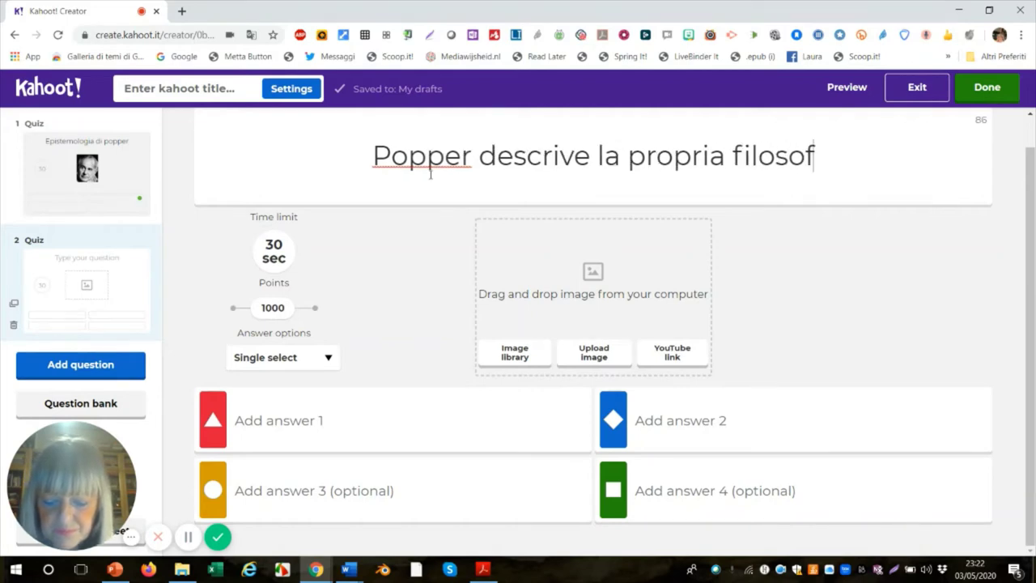
type("ia")
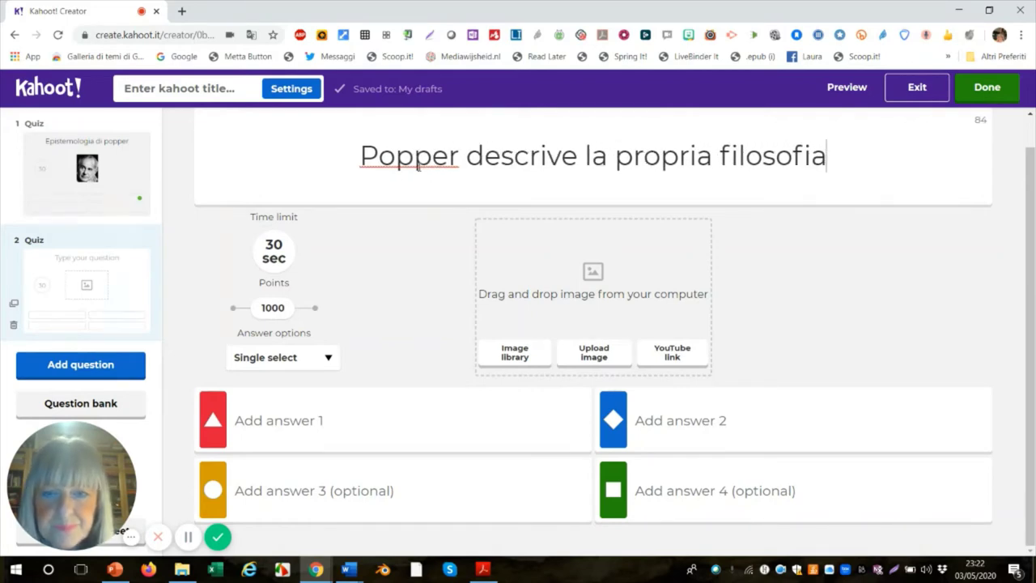
Enter "Come Razionalismo Critico" as answer 1 of the second question and mark it as the correct answer.
left_click(258, 419)
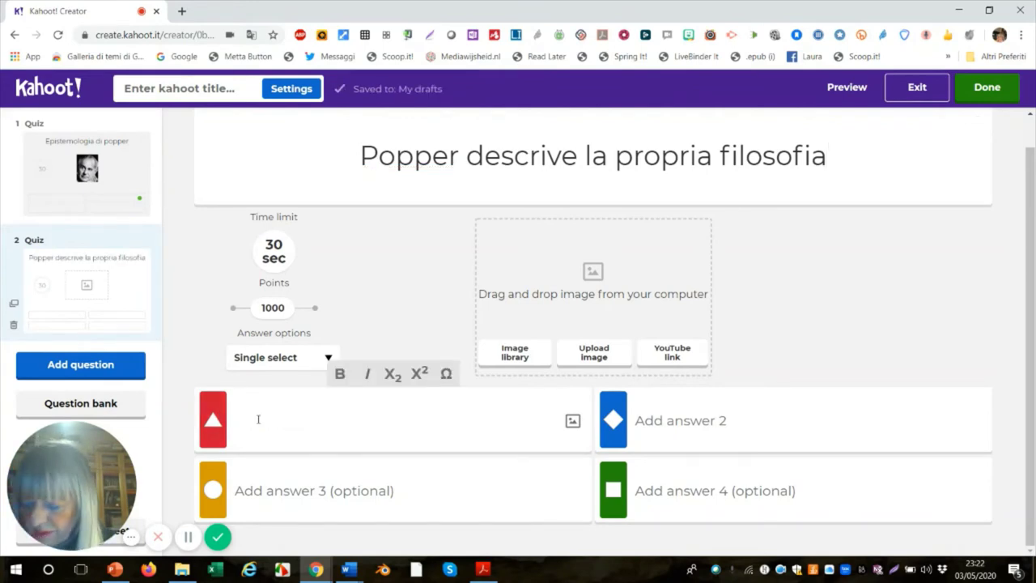
type("come")
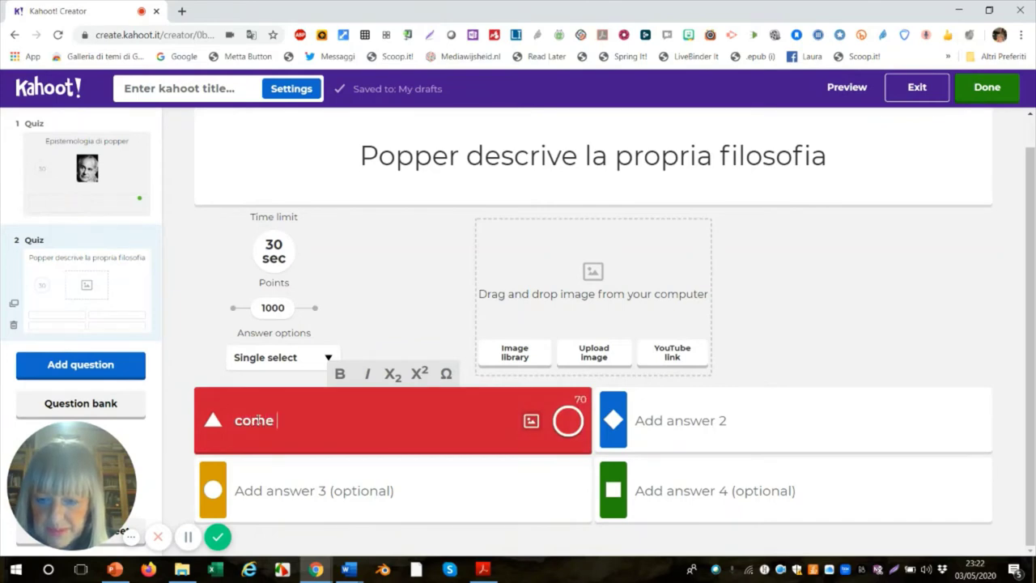
key("BackSpace")
key("BackSpace")
key("BackSpace")
key("BackSpace")
key("BackSpace")
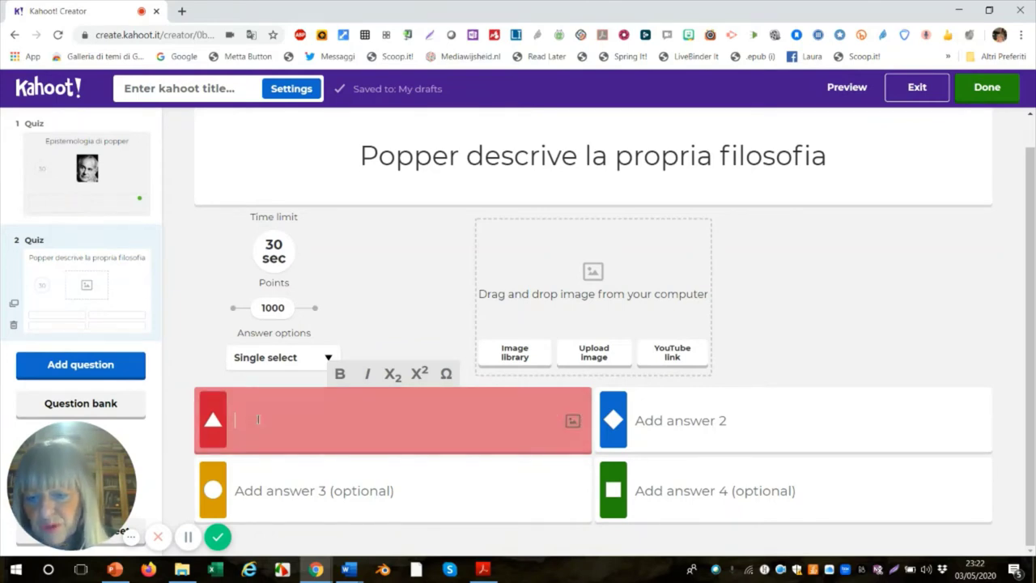
type("Come ")
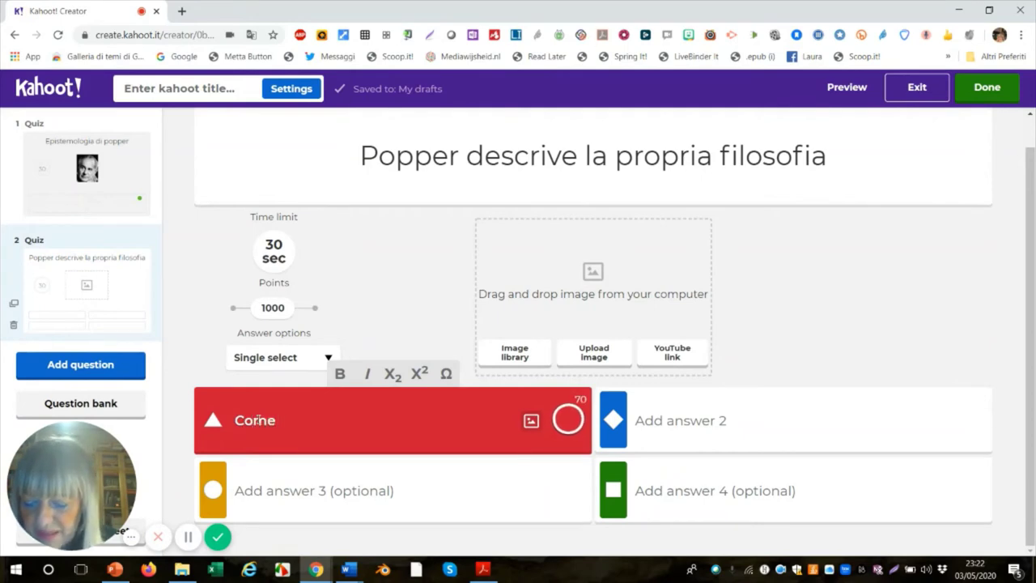
type("Rax")
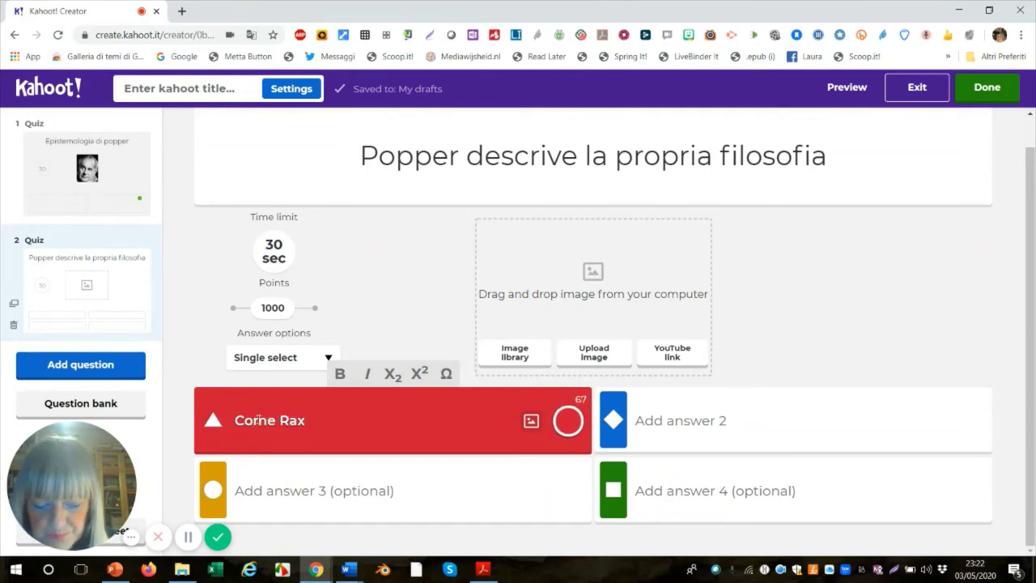
key("BackSpace")
type("zion")
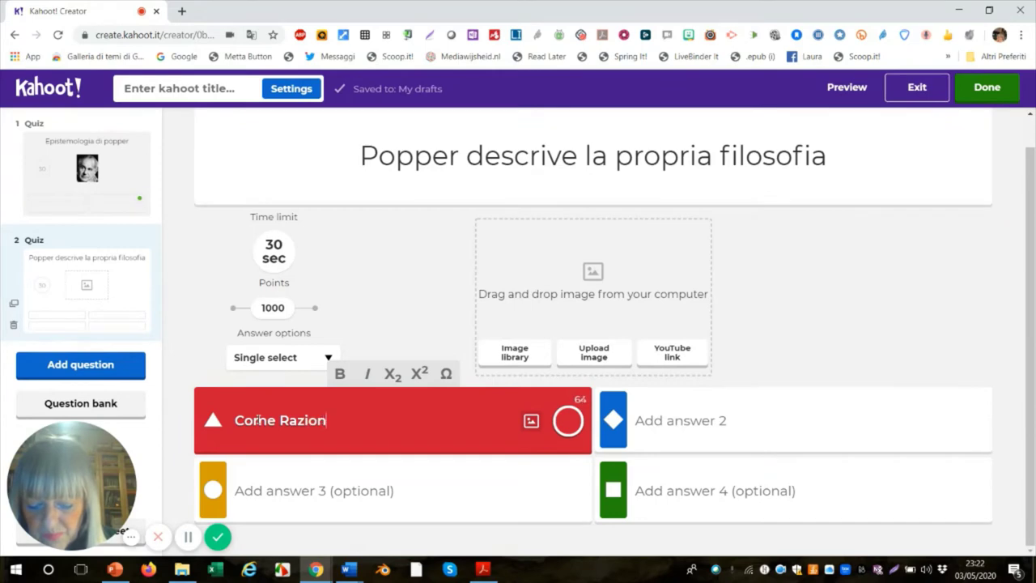
type("alismo ")
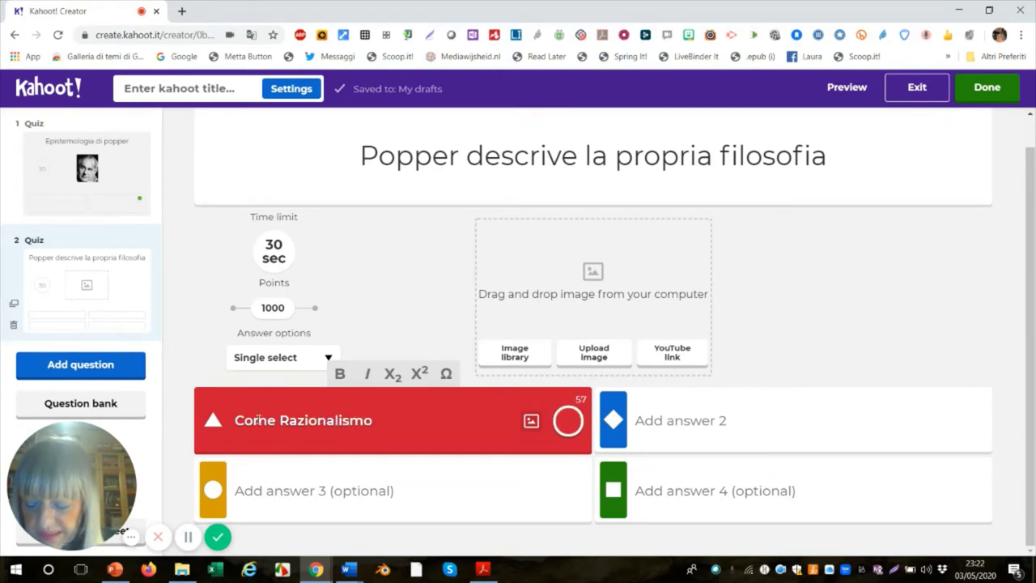
type("Cr")
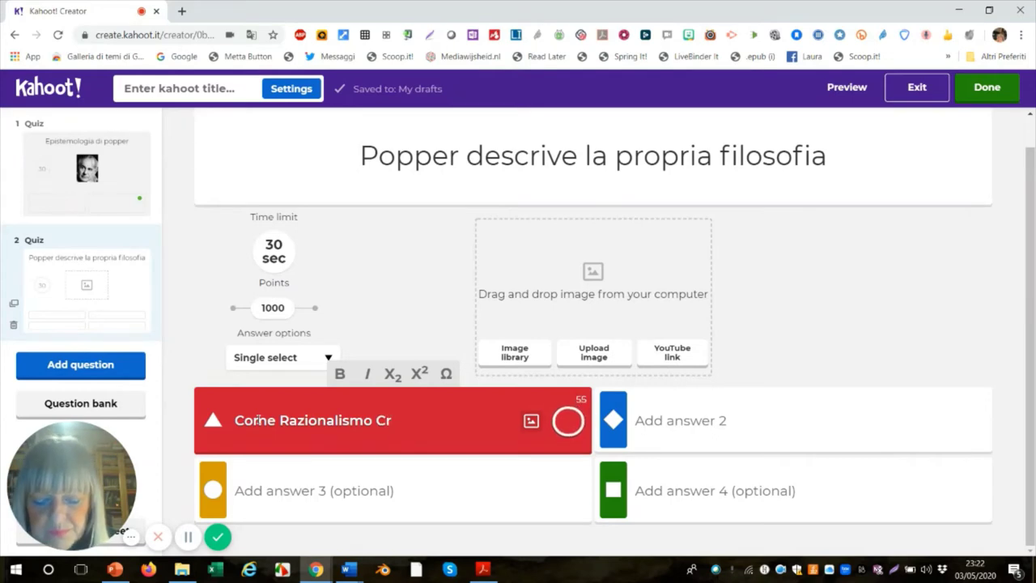
type("iti")
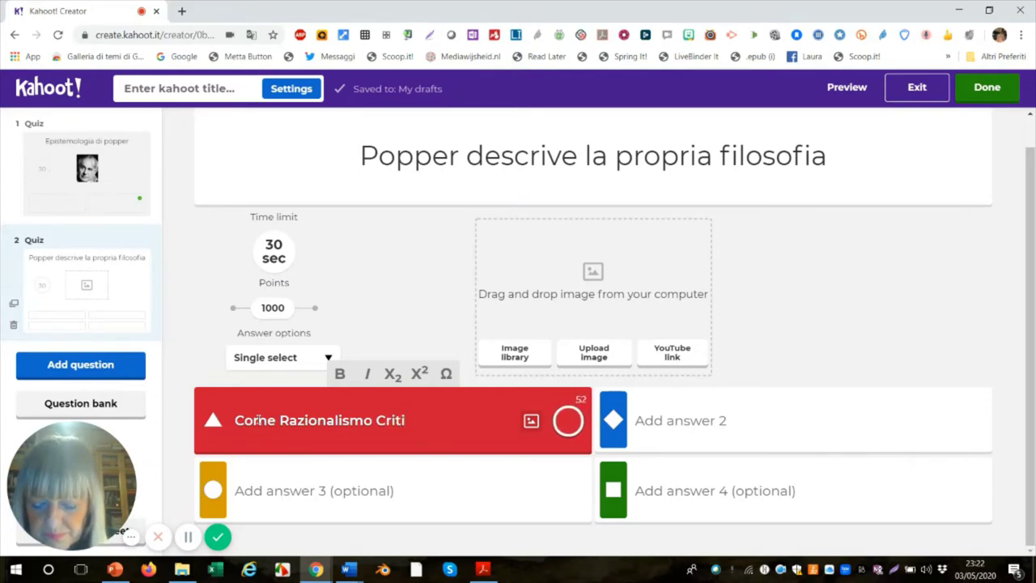
type("co")
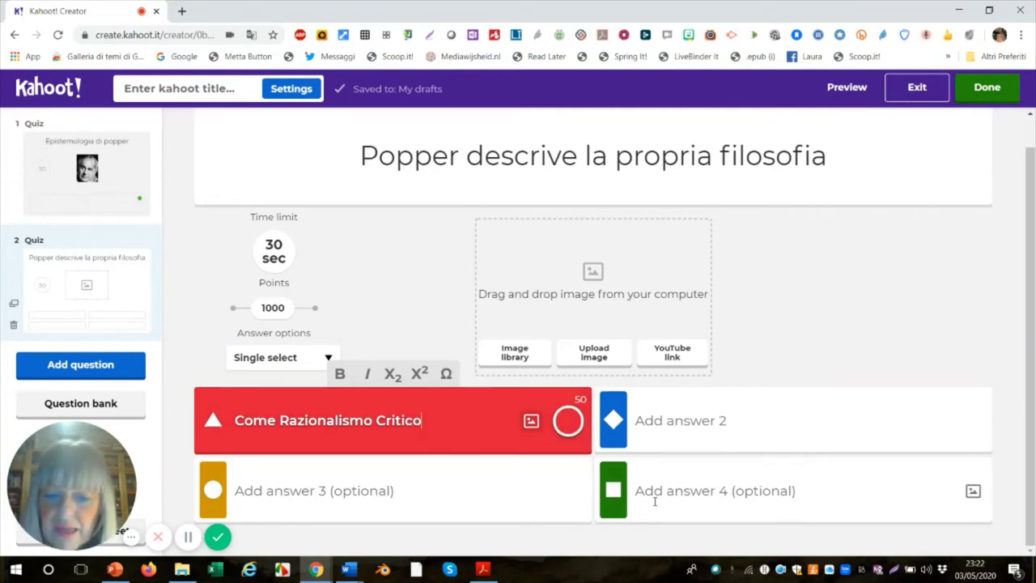
left_click(568, 421)
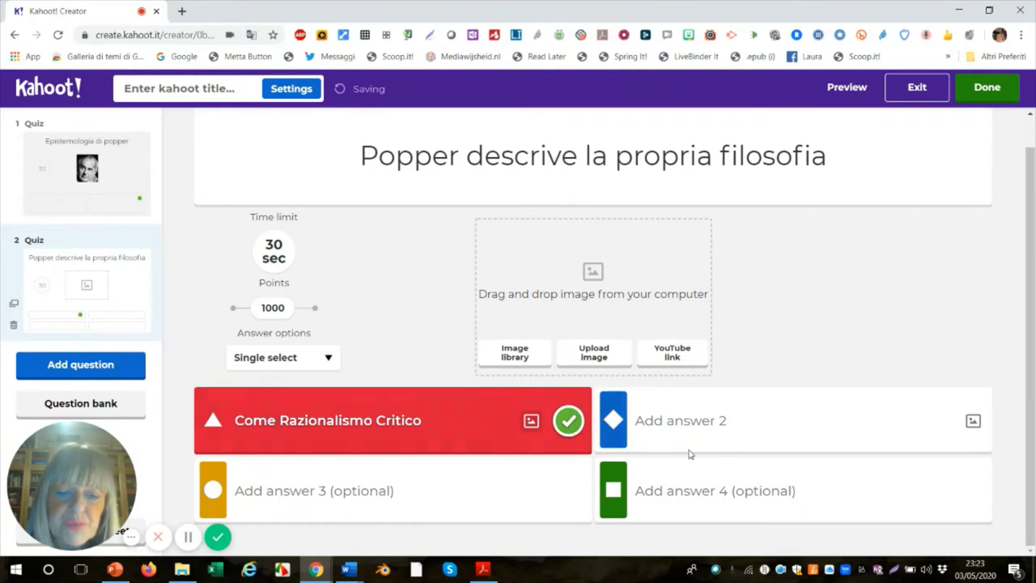
Enter "Come Empirismo" as the text of answer 2 of the second question.
left_click(666, 421)
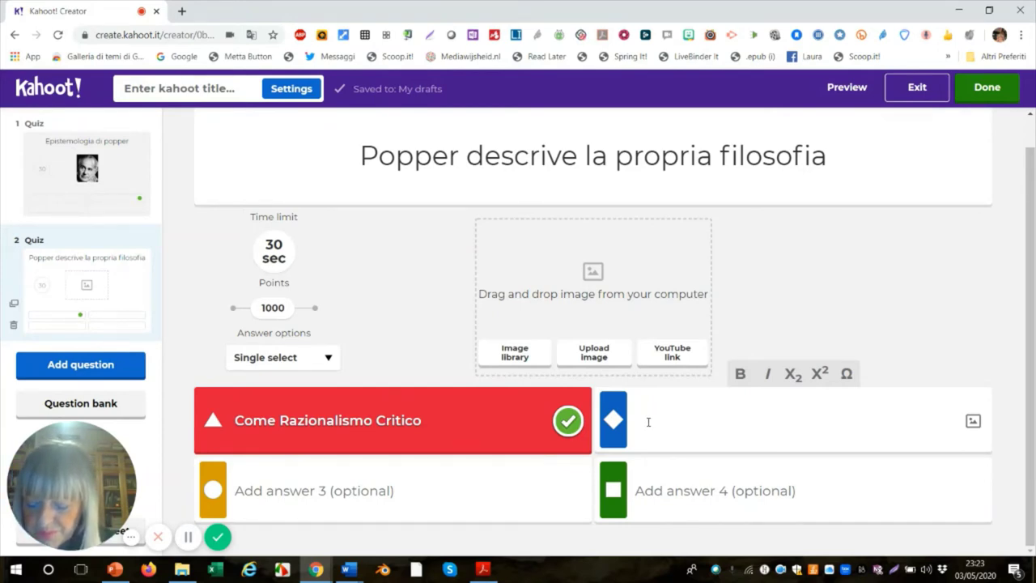
type("C")
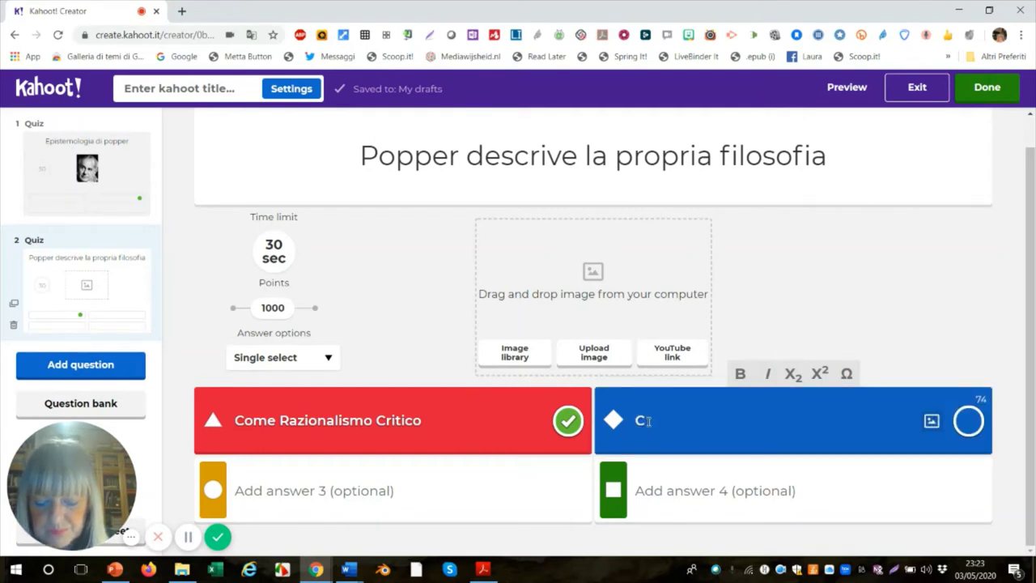
type("ome ")
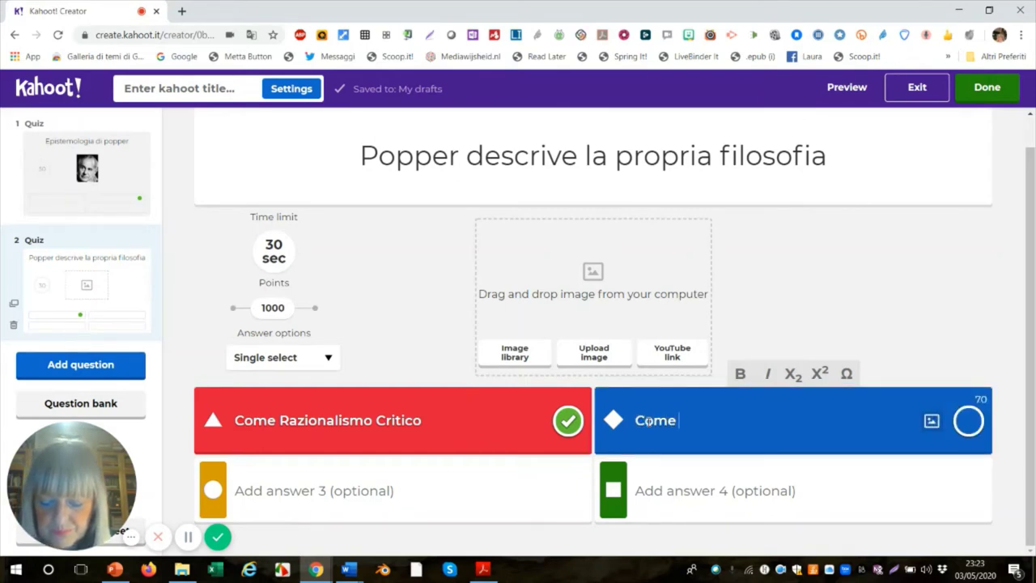
type("Em")
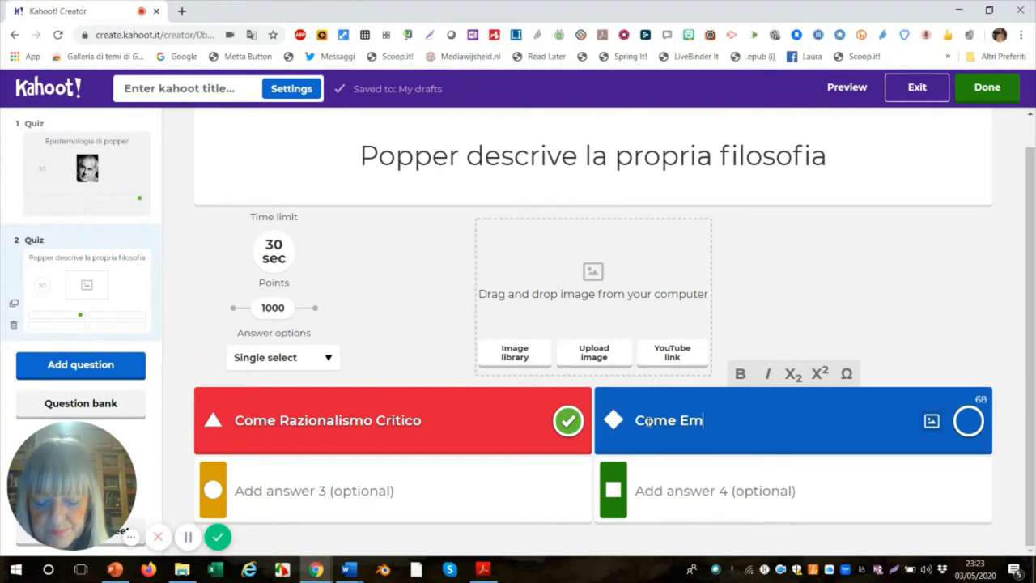
type("pirismo")
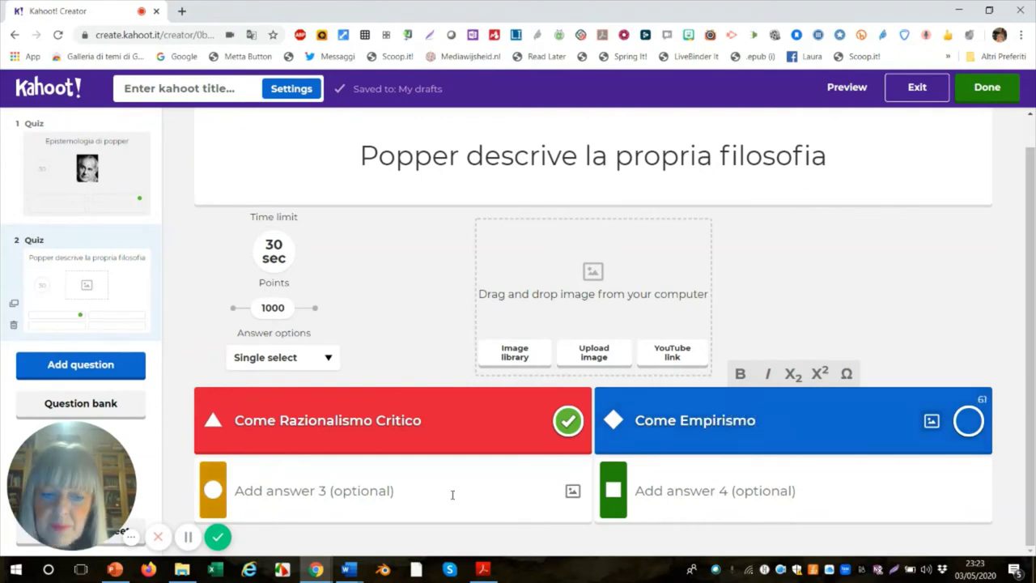
Enter "Come induttivismo" as the text of answer 3 of the second question.
left_click(406, 495)
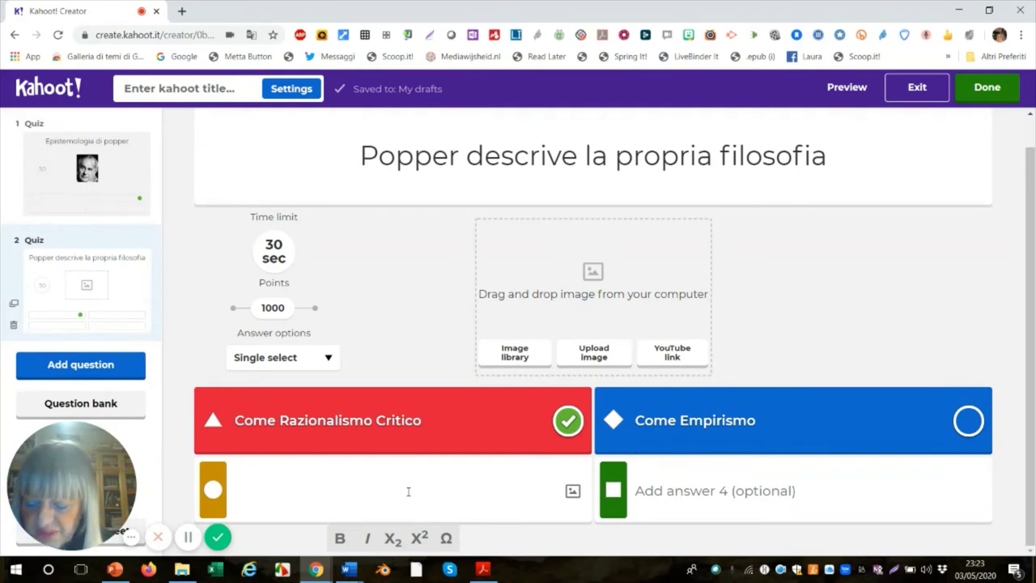
type("Com")
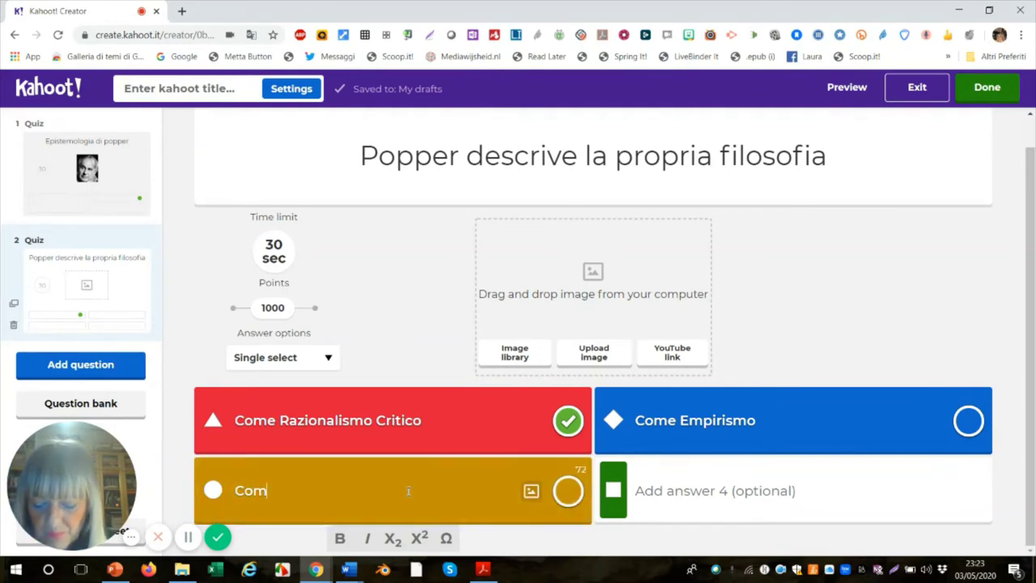
type("e indu")
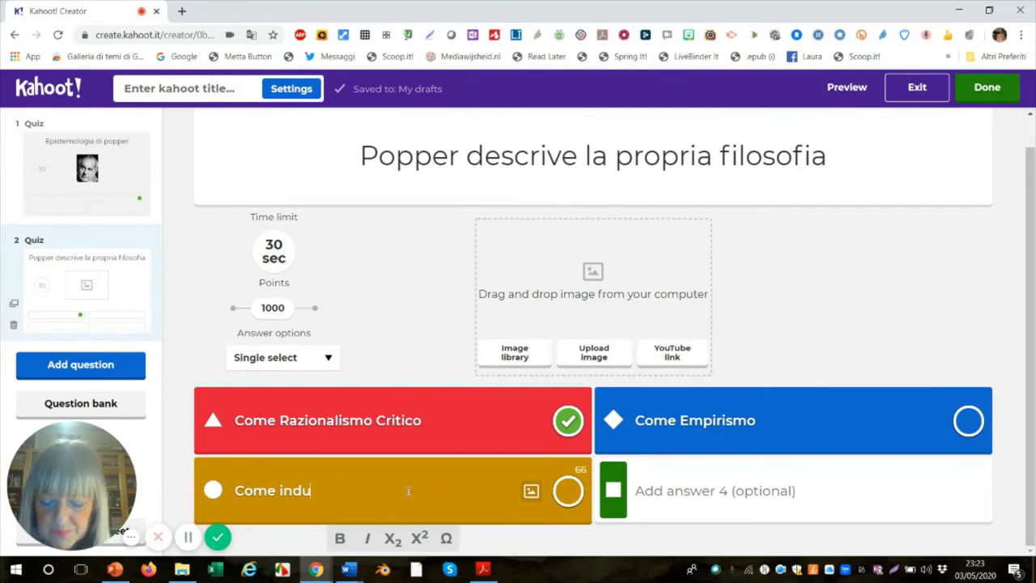
type("ttivi")
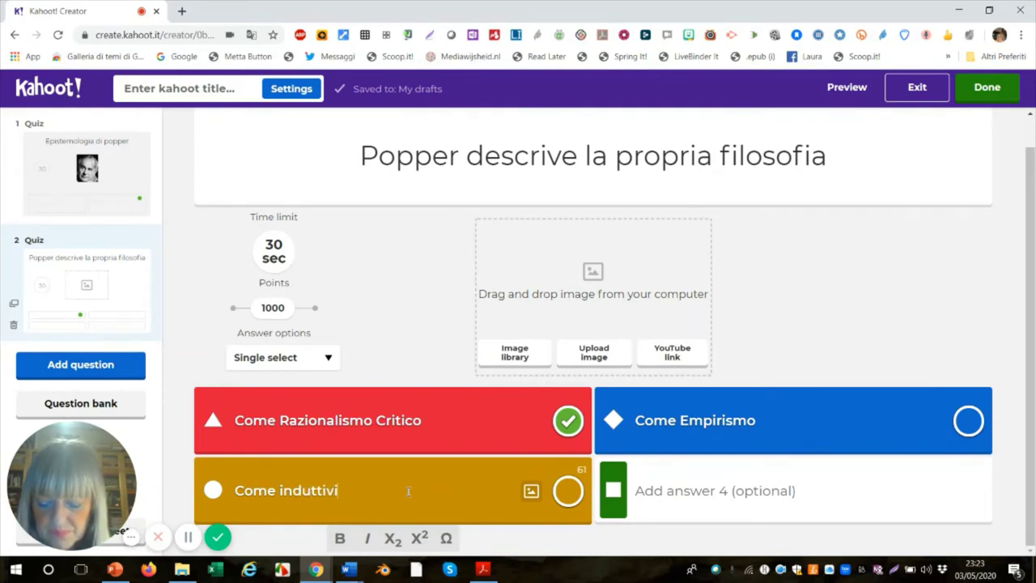
type("smo")
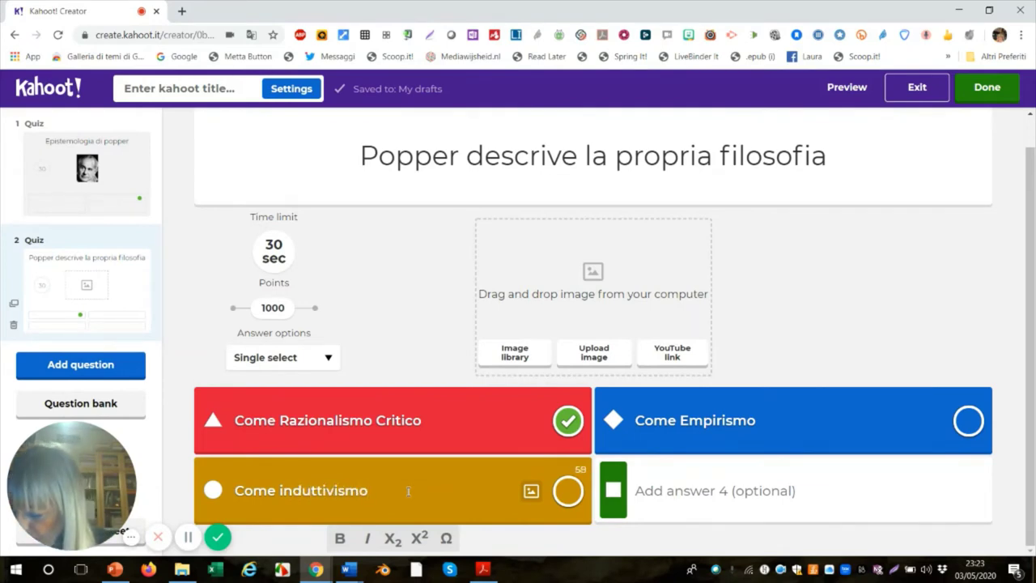
Enter "Come Verificazionismo" as the text of answer 4 of the second question.
left_click(701, 491)
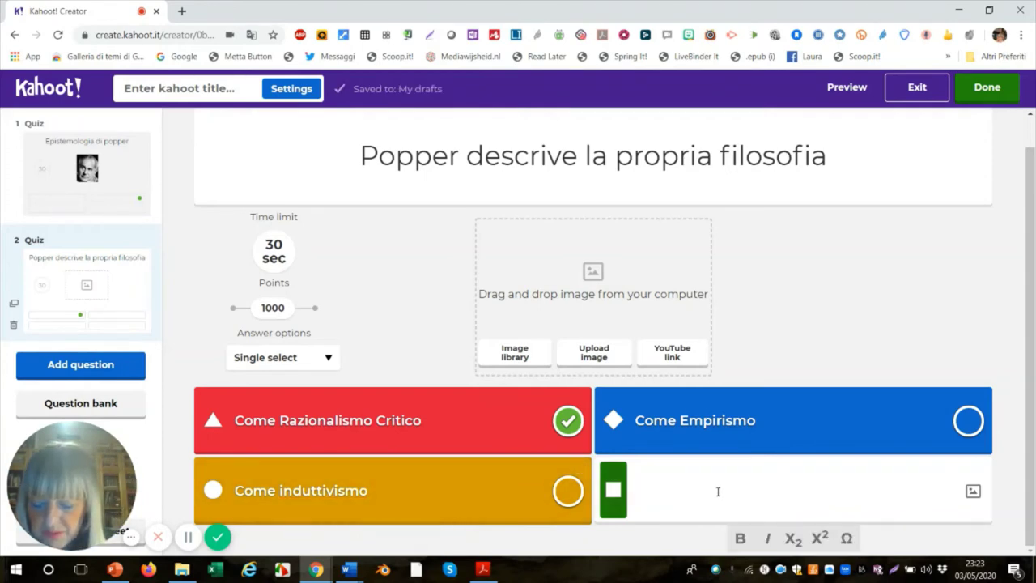
type("Come")
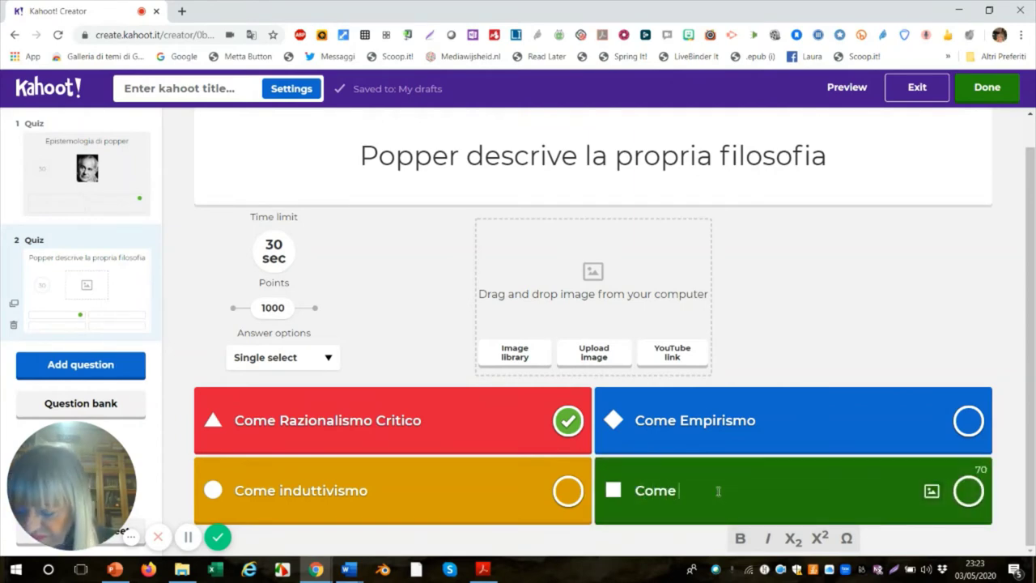
type("V")
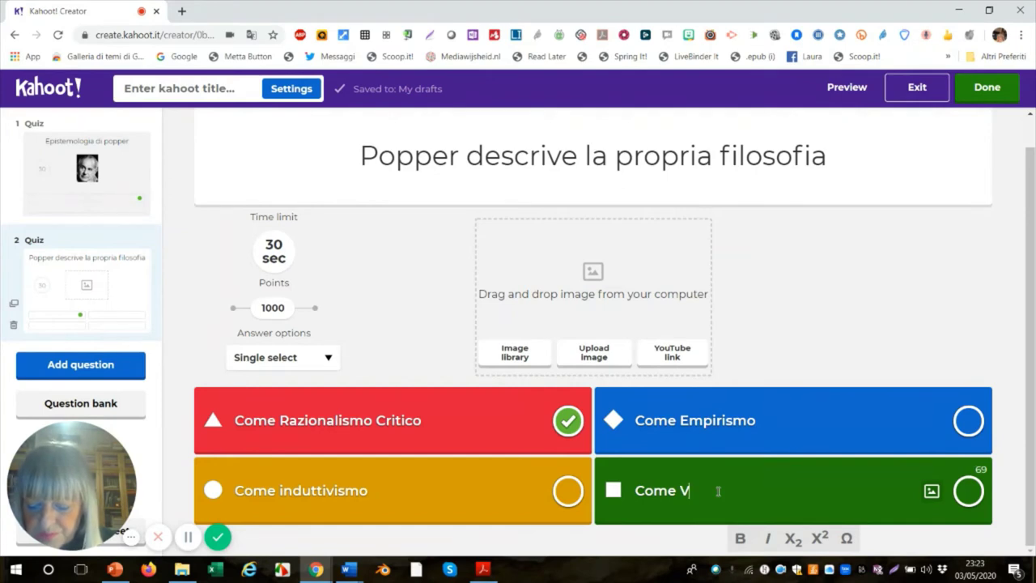
type("erific")
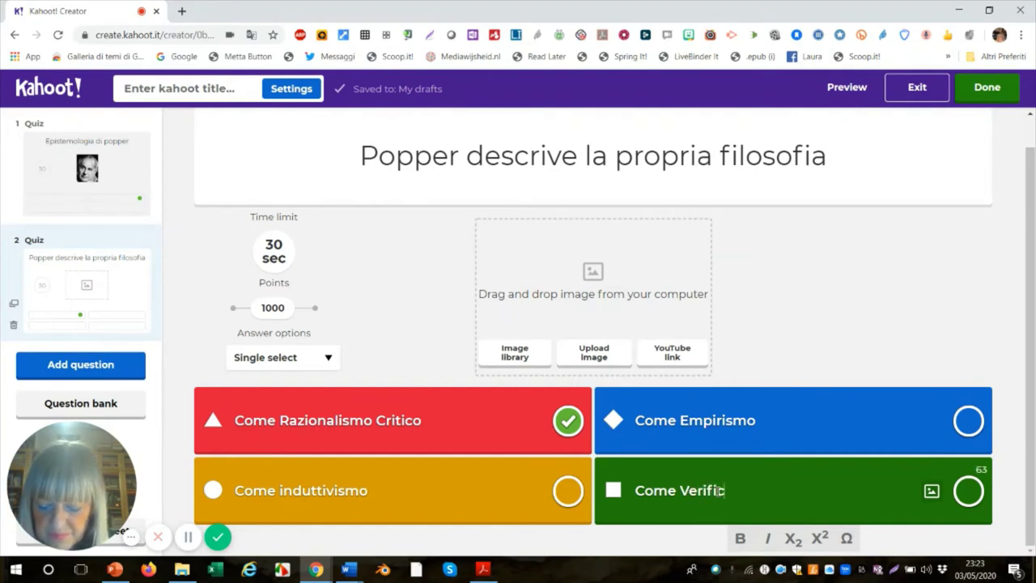
type("azioni")
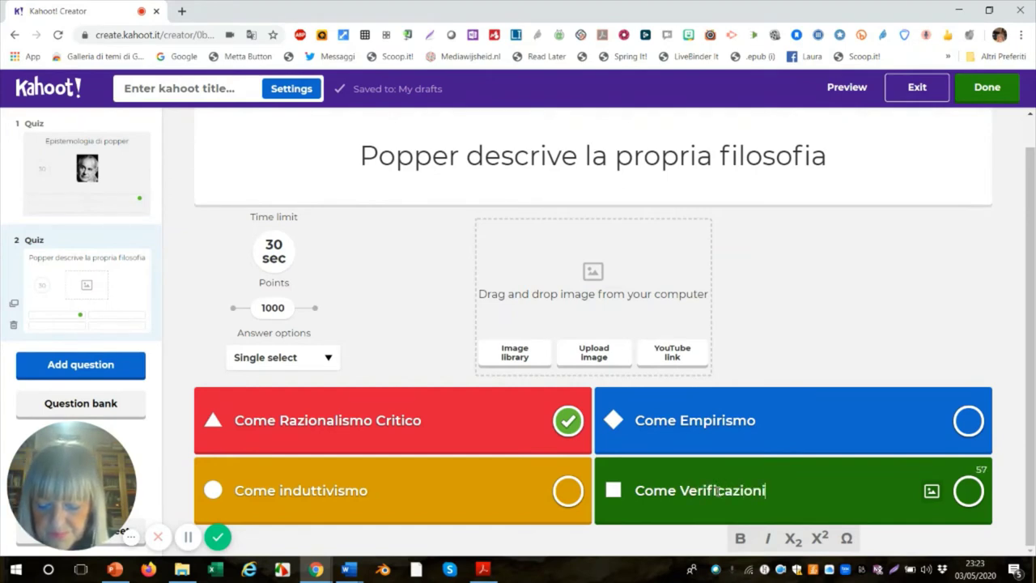
type("smo")
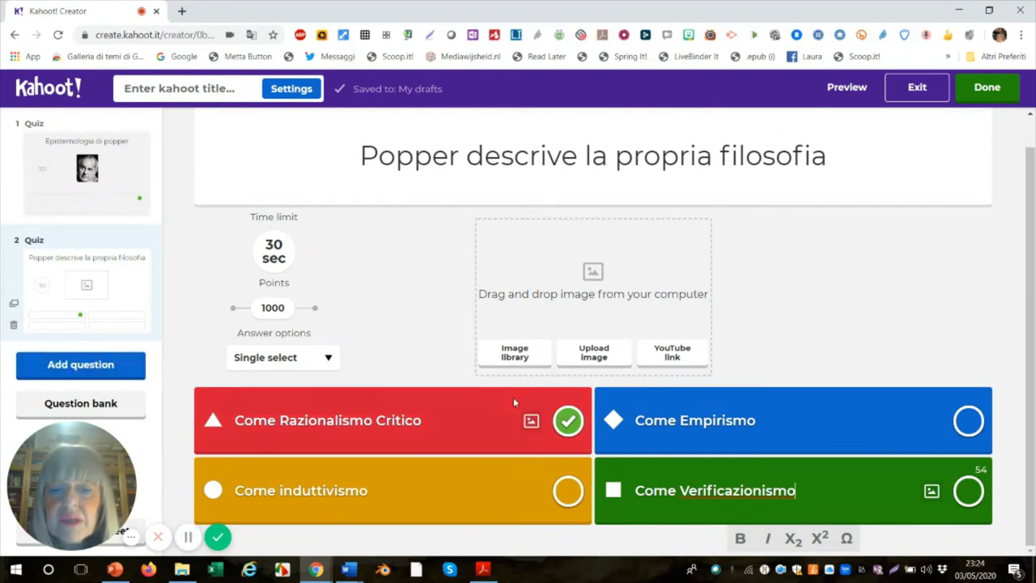
Upload the image "razionalismo critico.jpg" from the ese_popper_da fare folder to the second question.
left_click(590, 359)
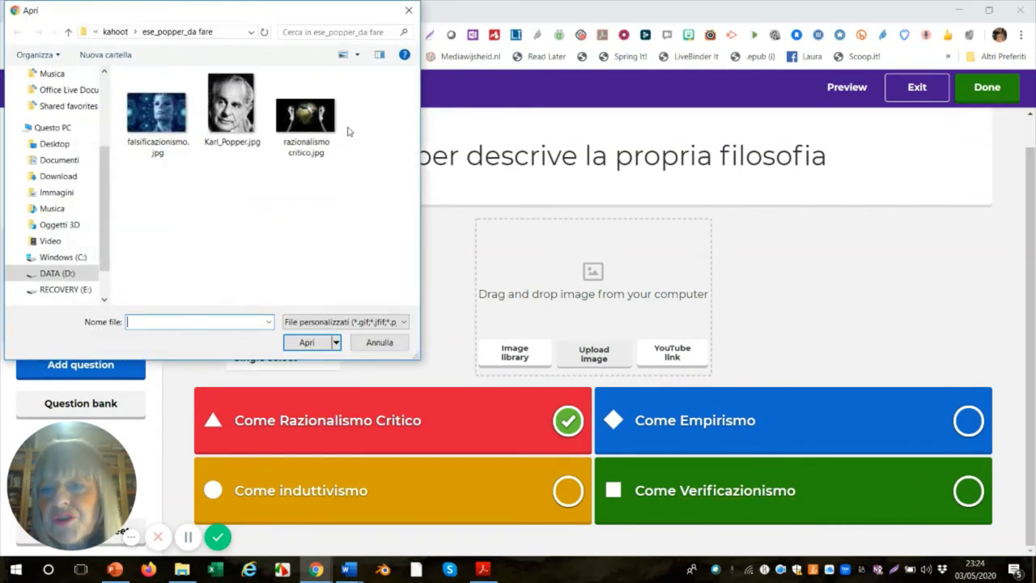
left_click(307, 122)
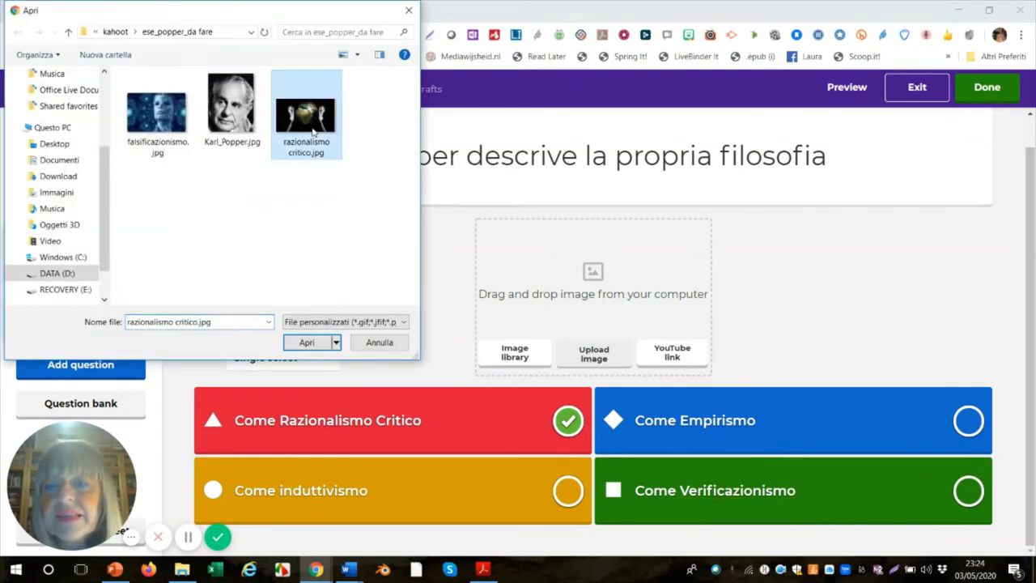
left_click(306, 343)
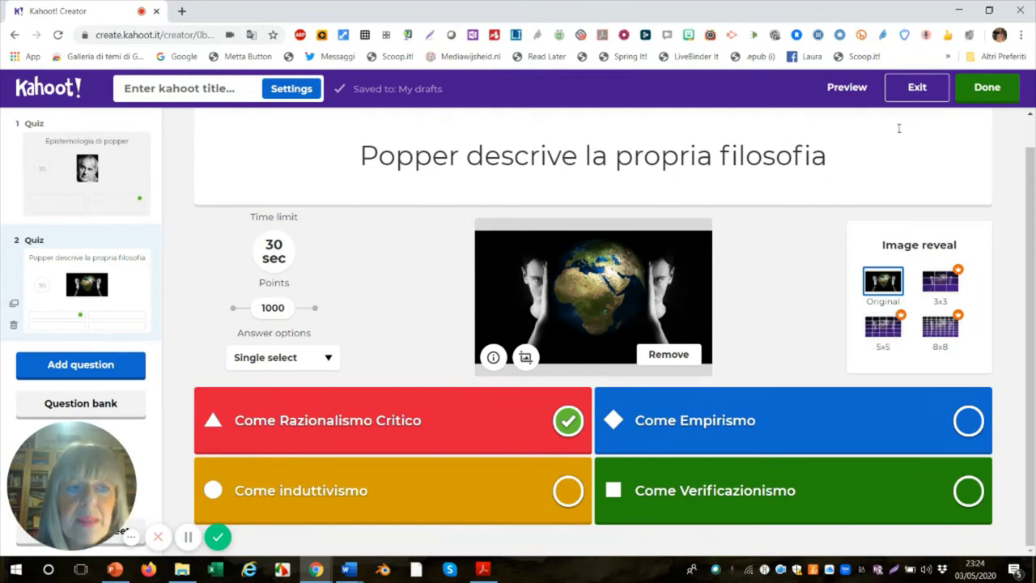
Finish the kahoot with the title "Popper" and the description "la filosofia della scienza".
left_click(984, 97)
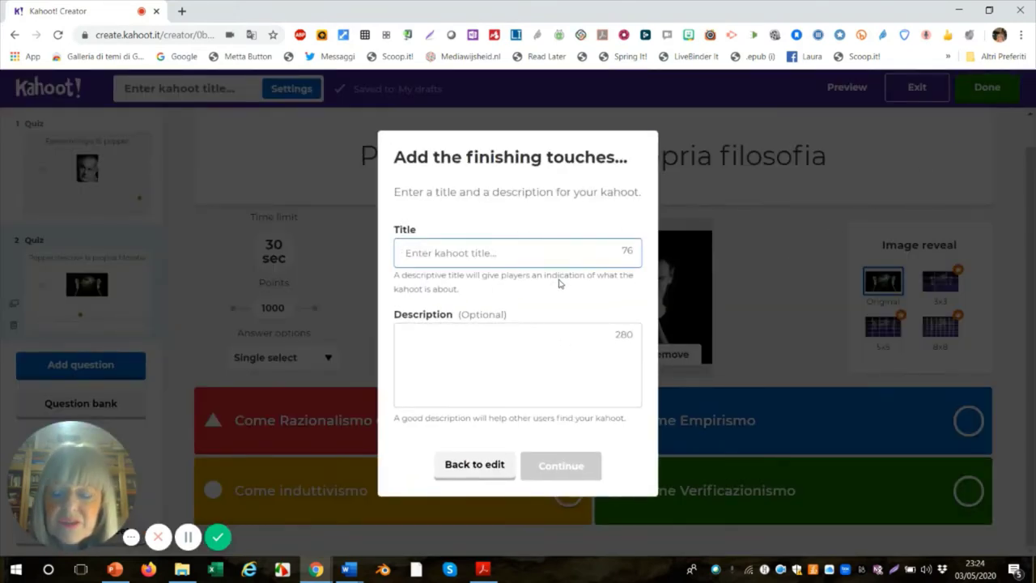
type("P")
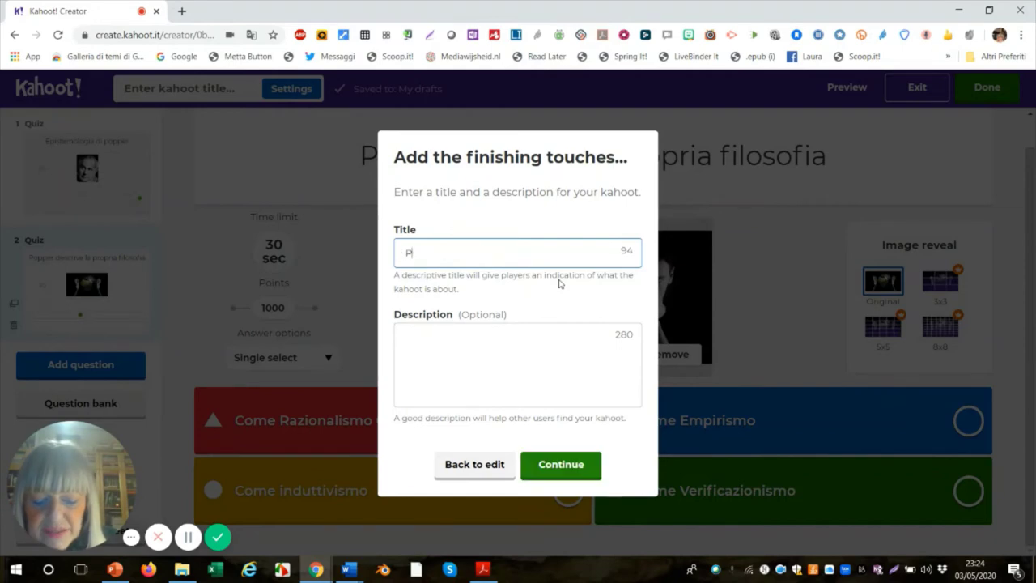
type("opper")
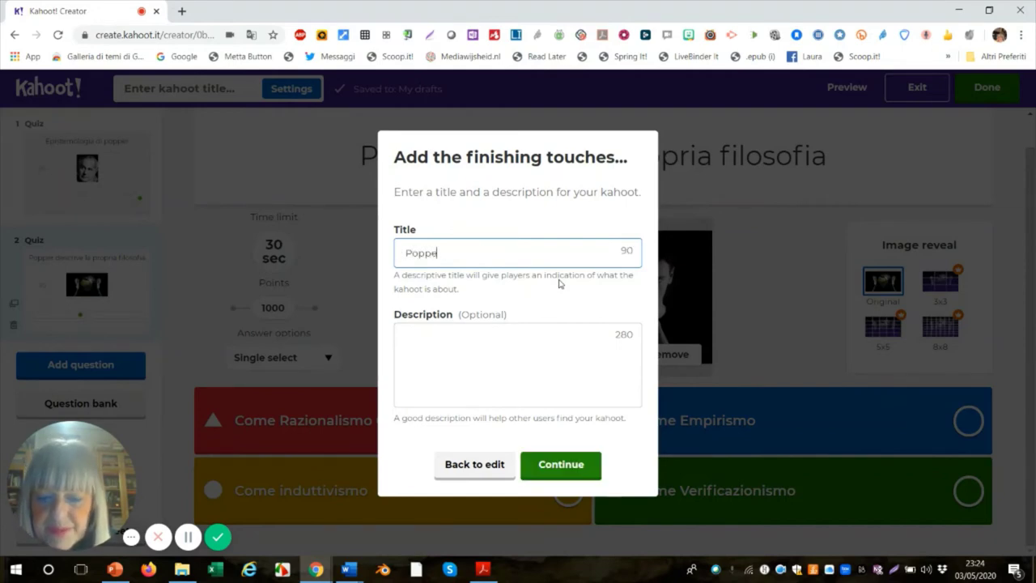
left_click(425, 347)
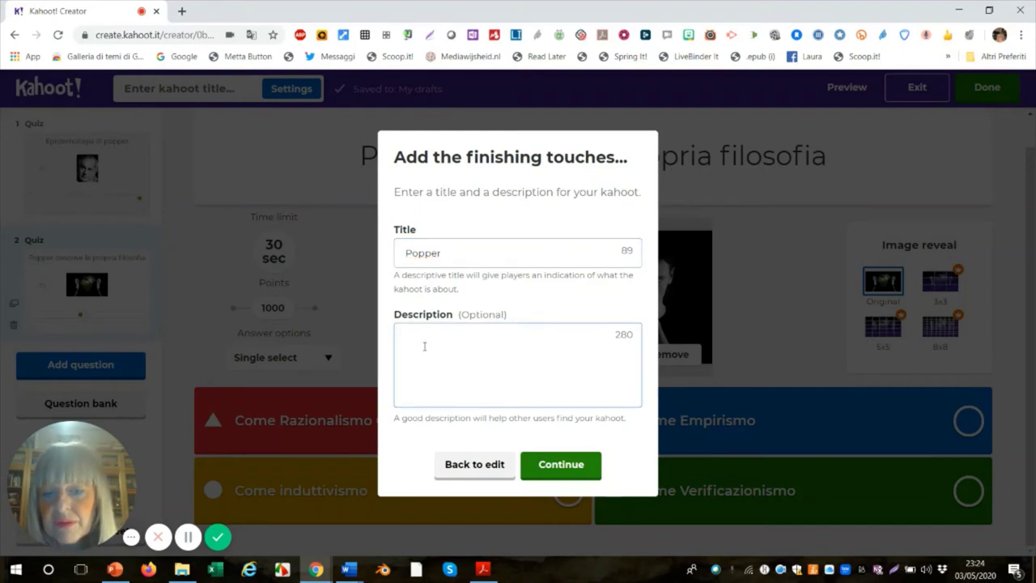
type("la ")
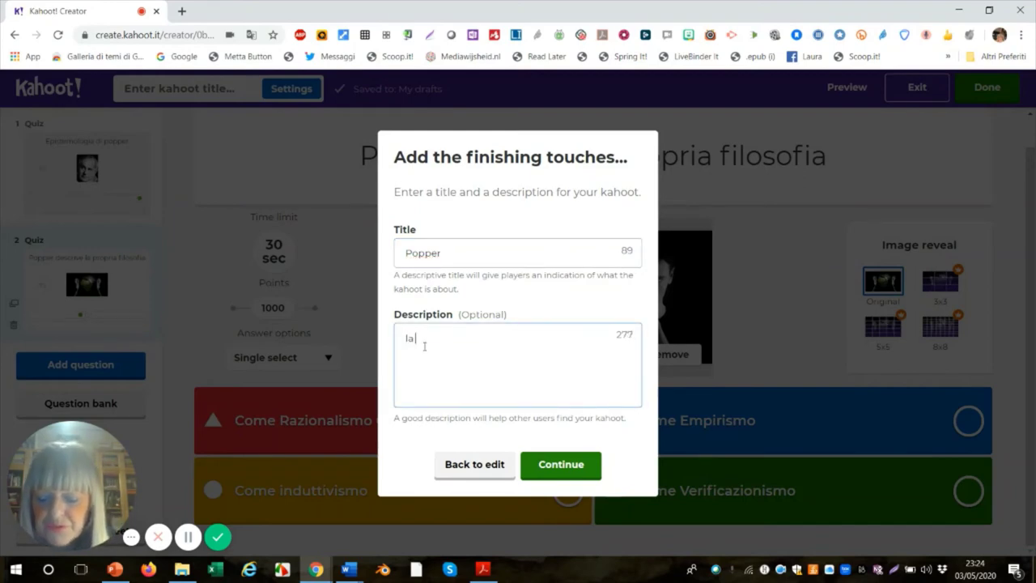
type("filoso")
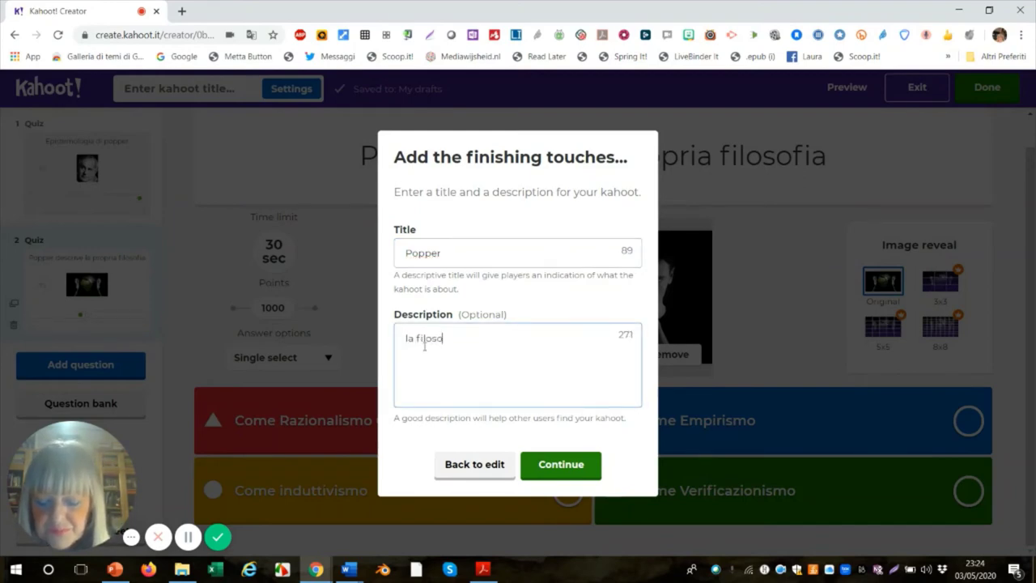
type("fia d")
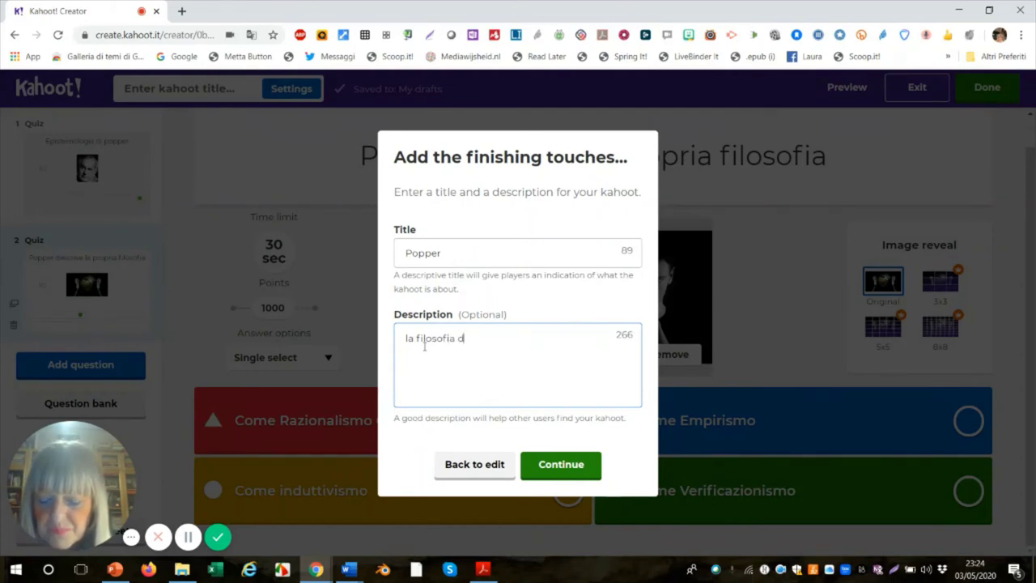
type("ella sc")
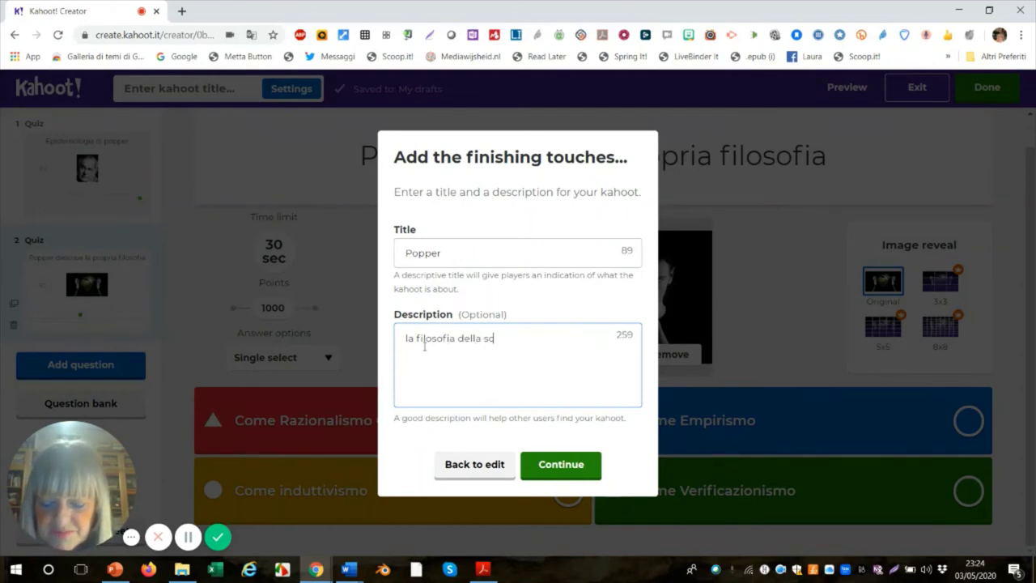
type("ienza")
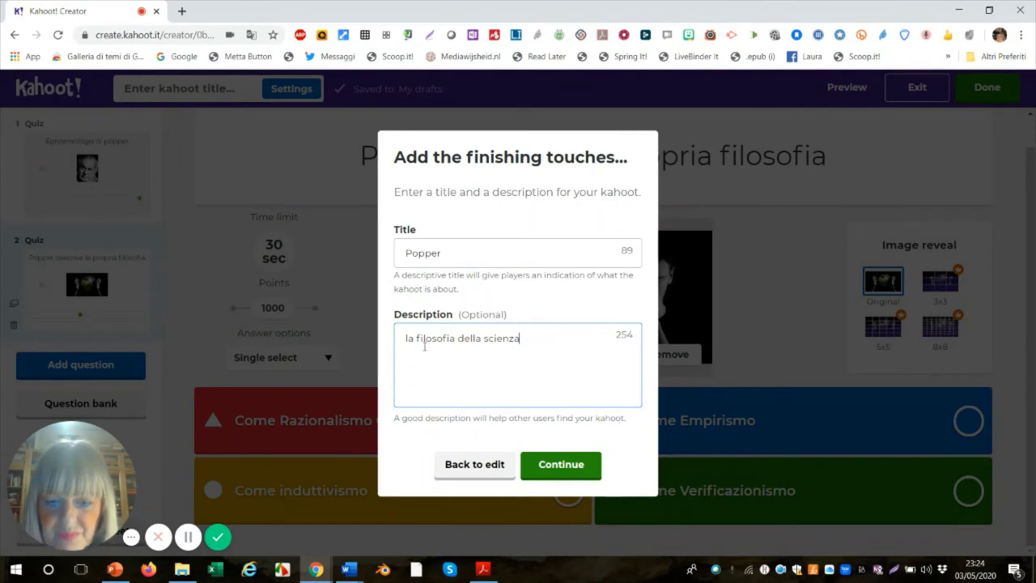
left_click(570, 475)
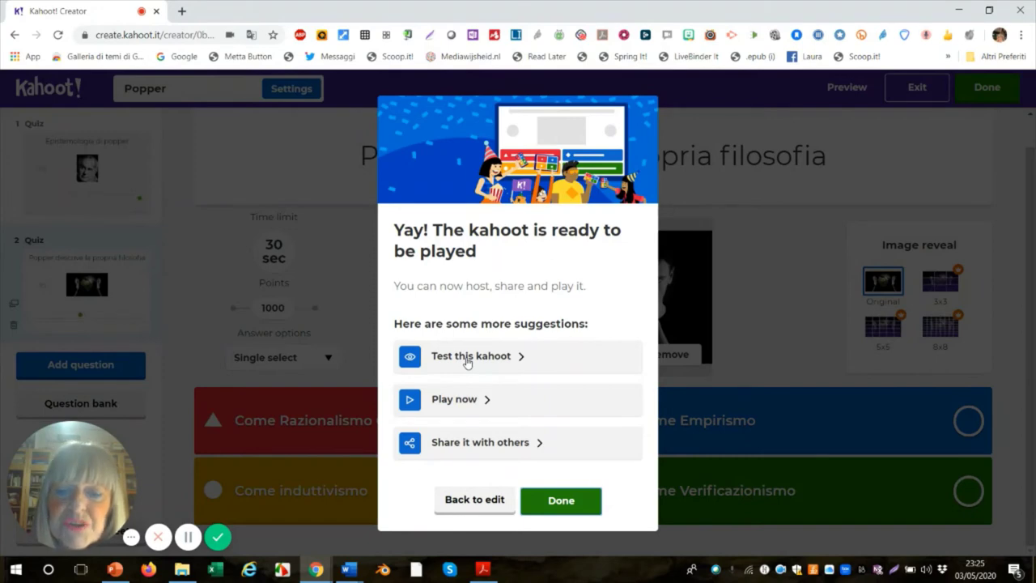
Launch a test of the kahoot in Classic mode and submit the displayed game PIN on the simulated phone.
left_click(468, 362)
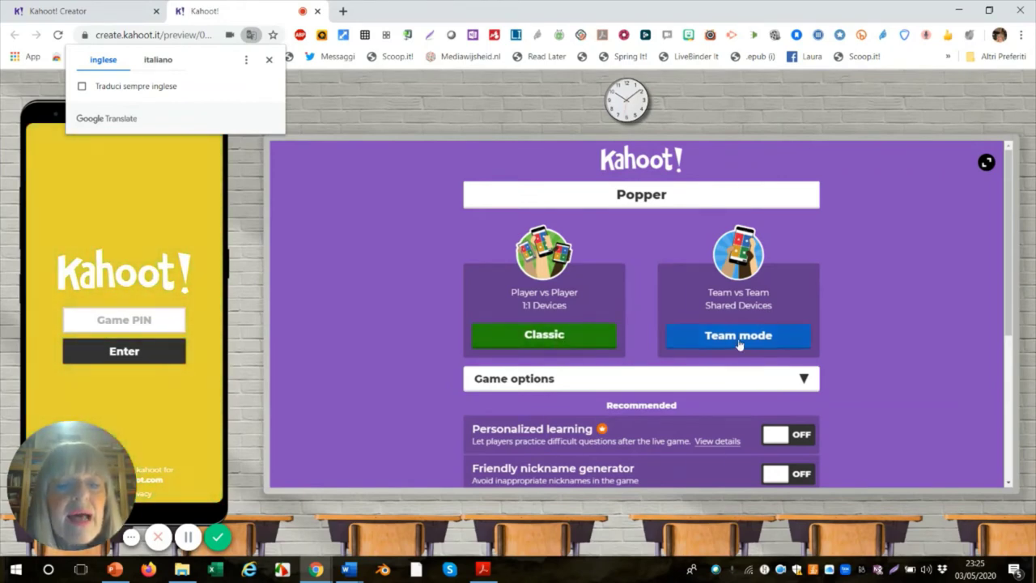
left_click(549, 342)
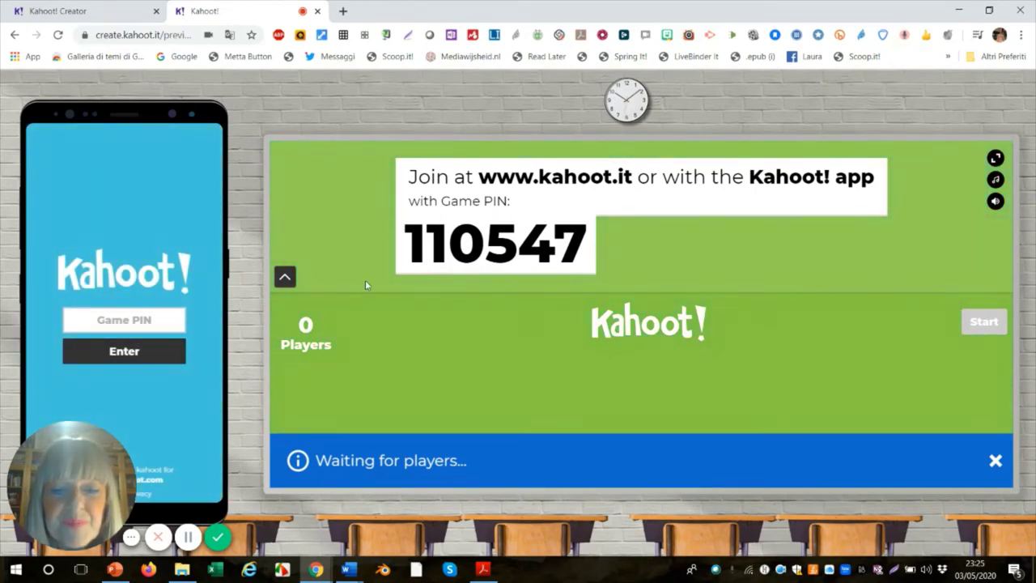
left_click(107, 321)
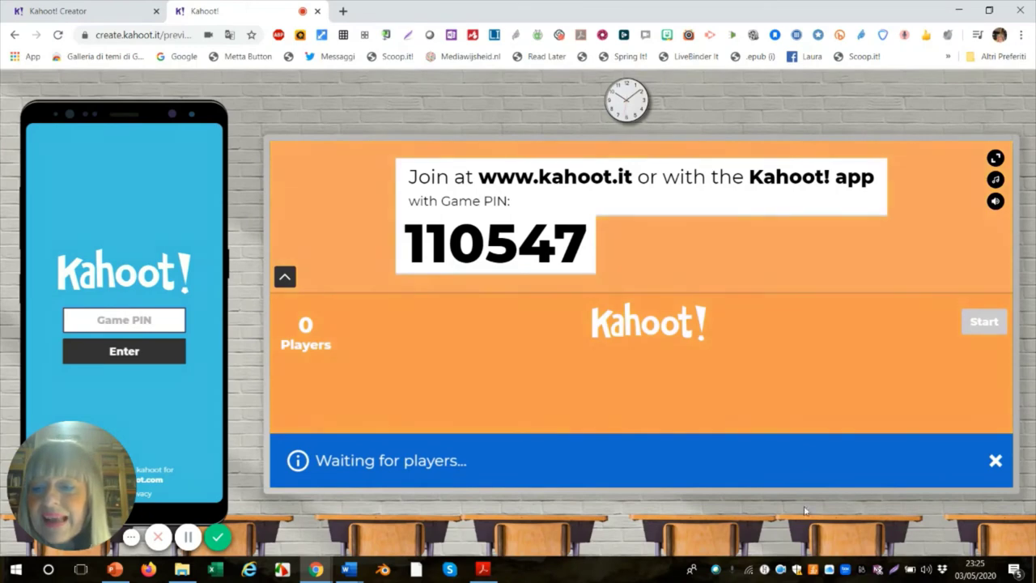
type("11")
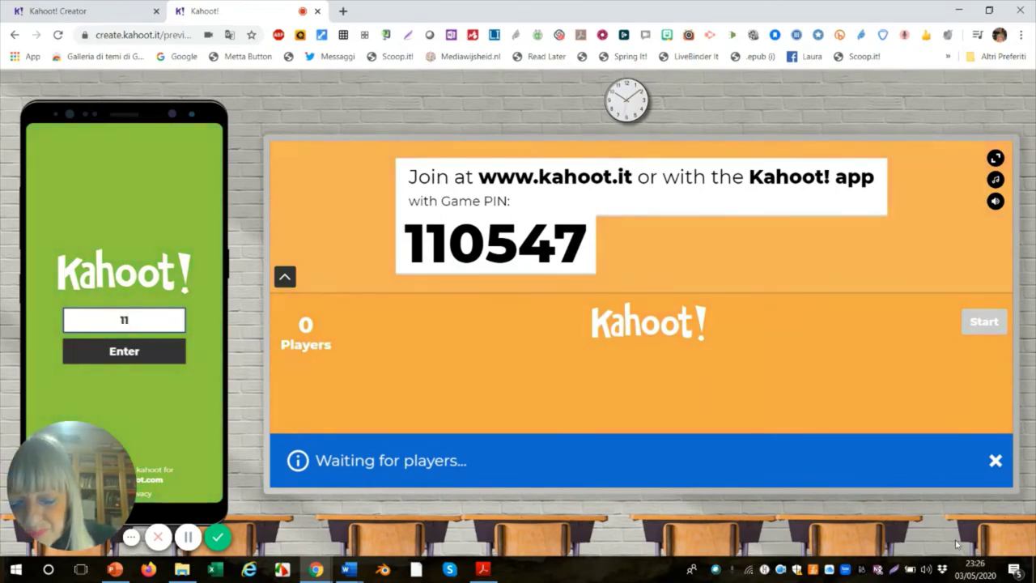
type("05")
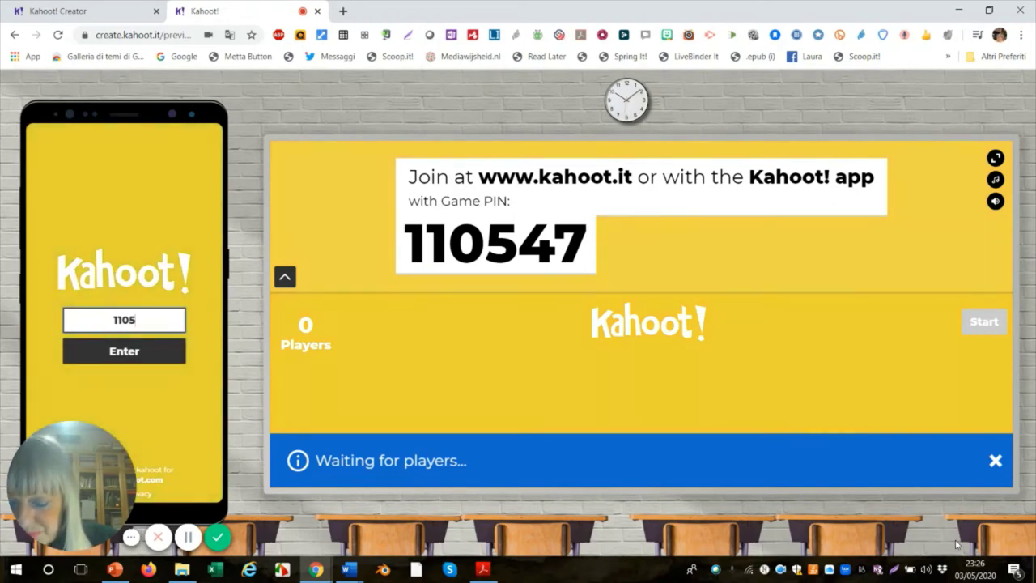
type("47")
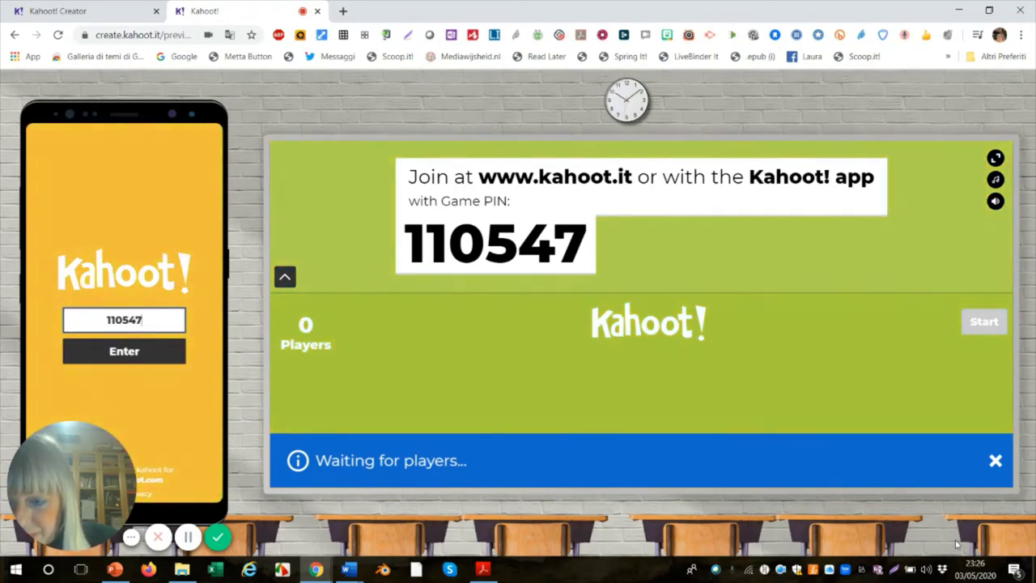
left_click(131, 353)
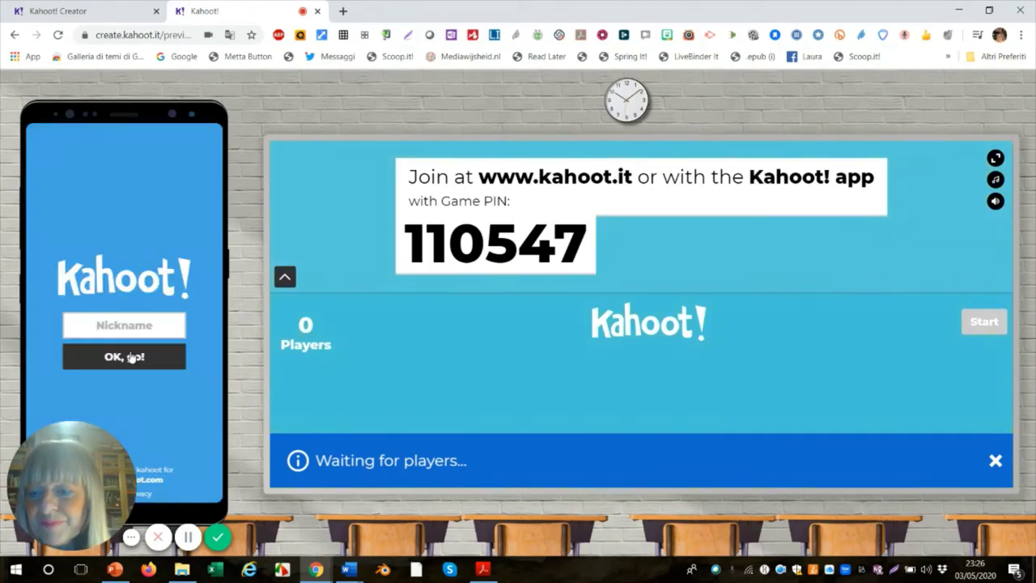
Enter the player's nickname on the simulated phone and join the game.
left_click(141, 322)
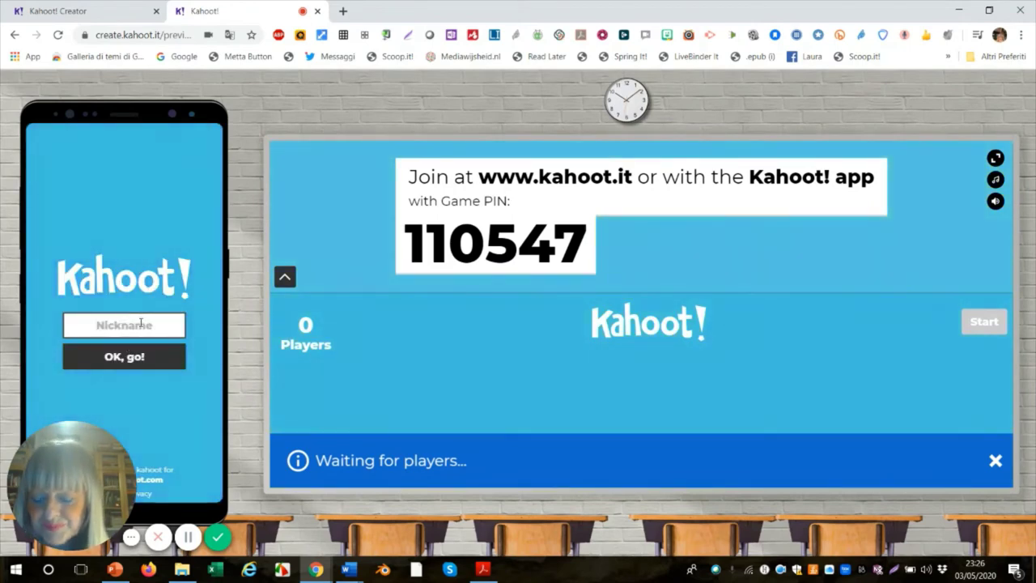
type("g")
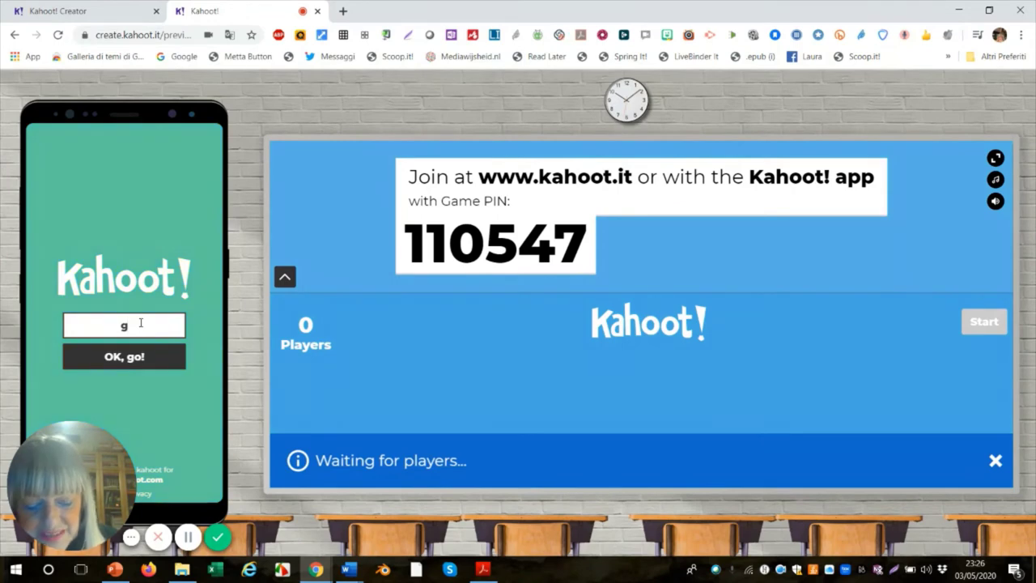
key("BackSpace")
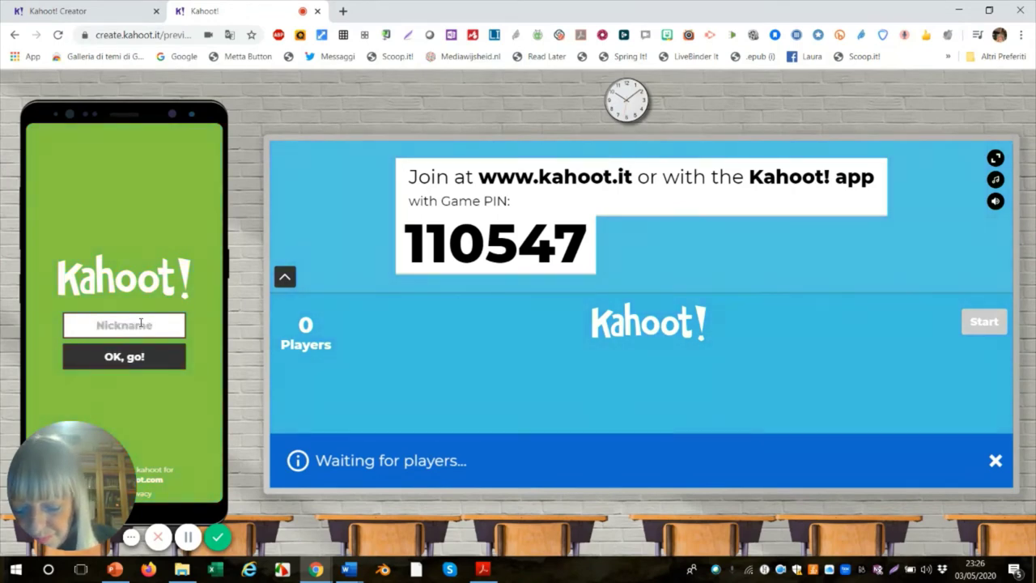
type("Li")
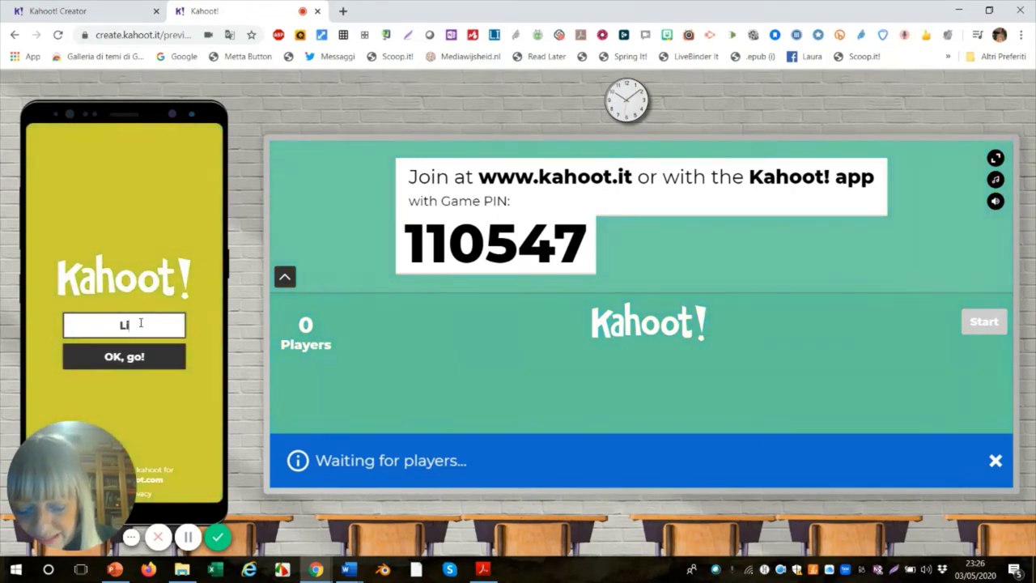
type("nda")
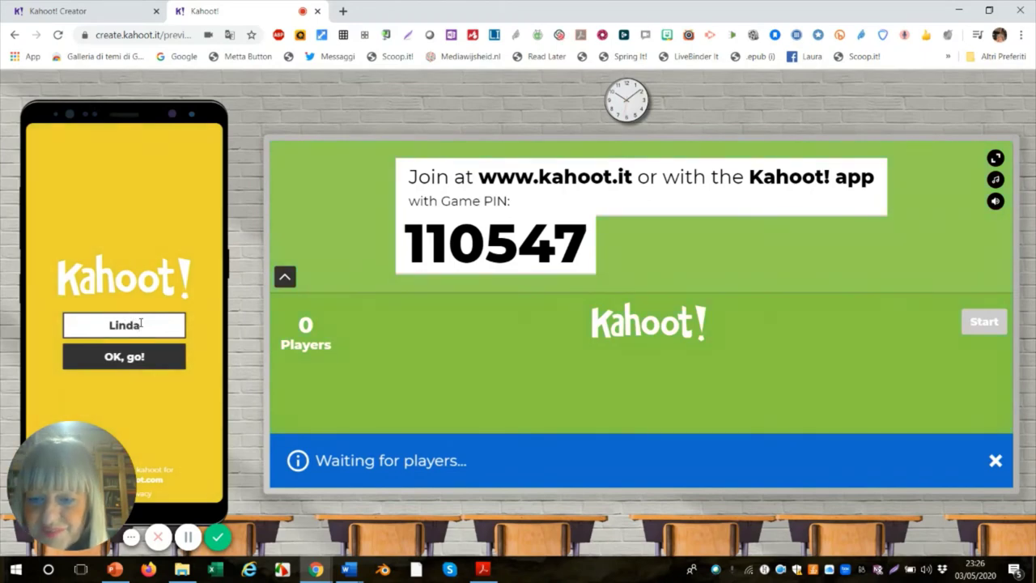
left_click(116, 358)
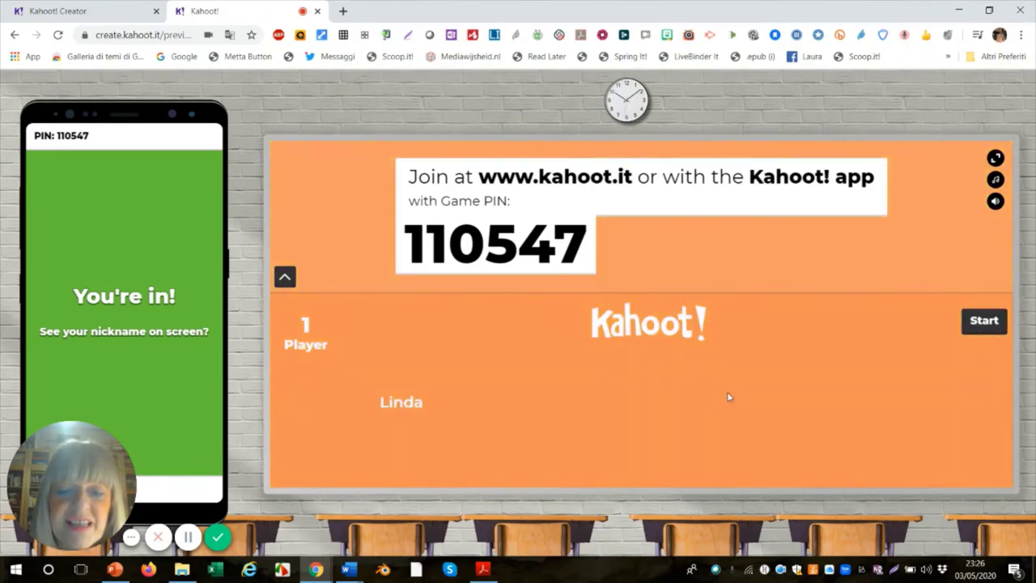
Start the test game, answer question 1 with the blue option "Elabora il Criterio di Demarcazione" and advance to the scoreboard.
left_click(985, 322)
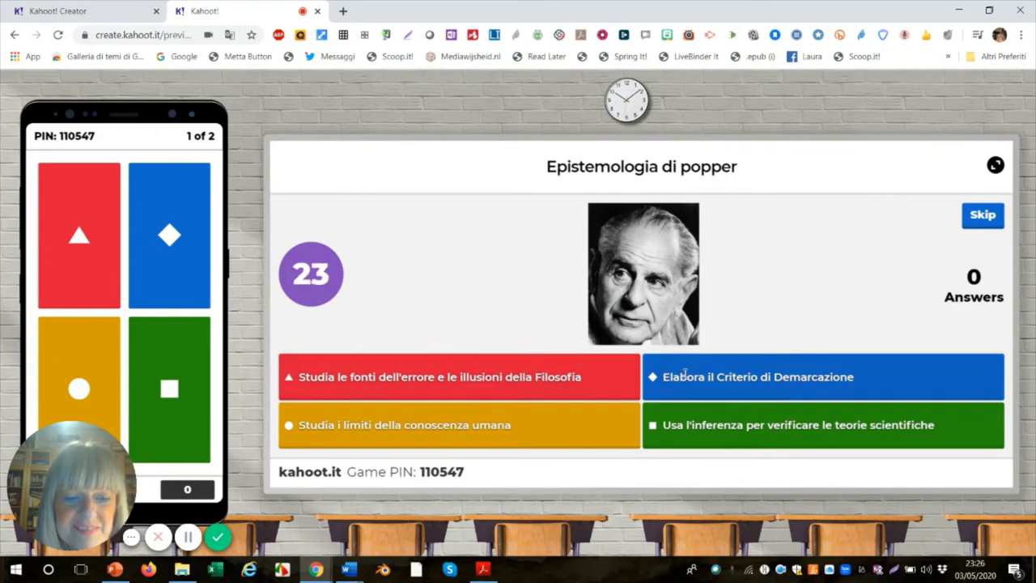
left_click(196, 286)
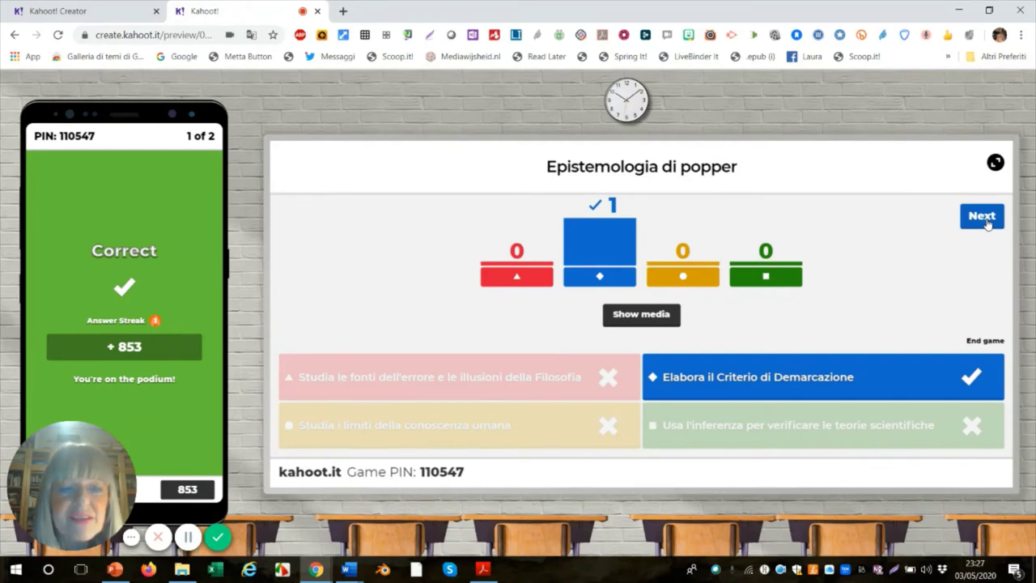
left_click(983, 217)
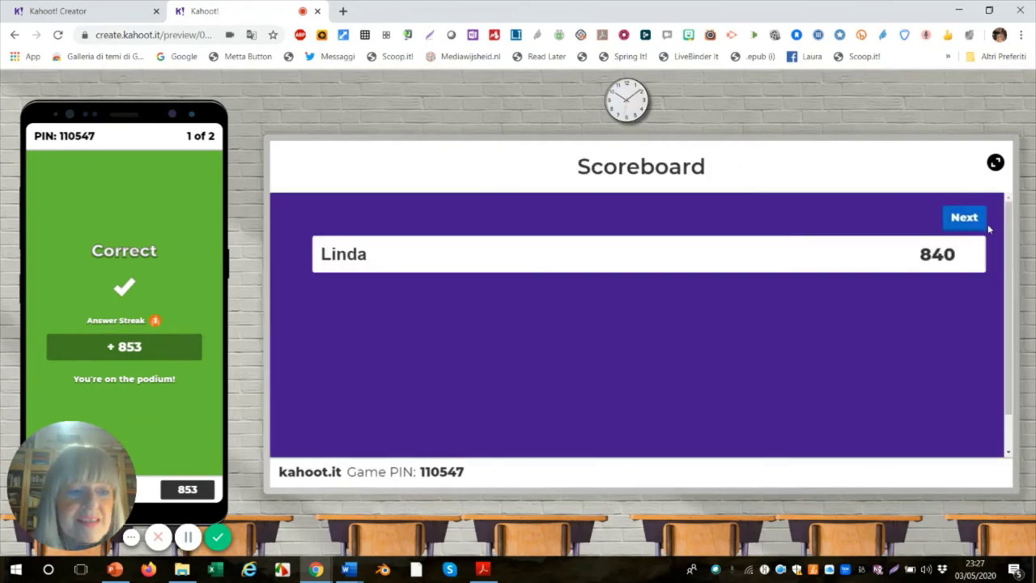
Move on to question 2, answer it with the red option "Come Razionalismo Critico" on the simulated phone and advance to the podium.
left_click(965, 220)
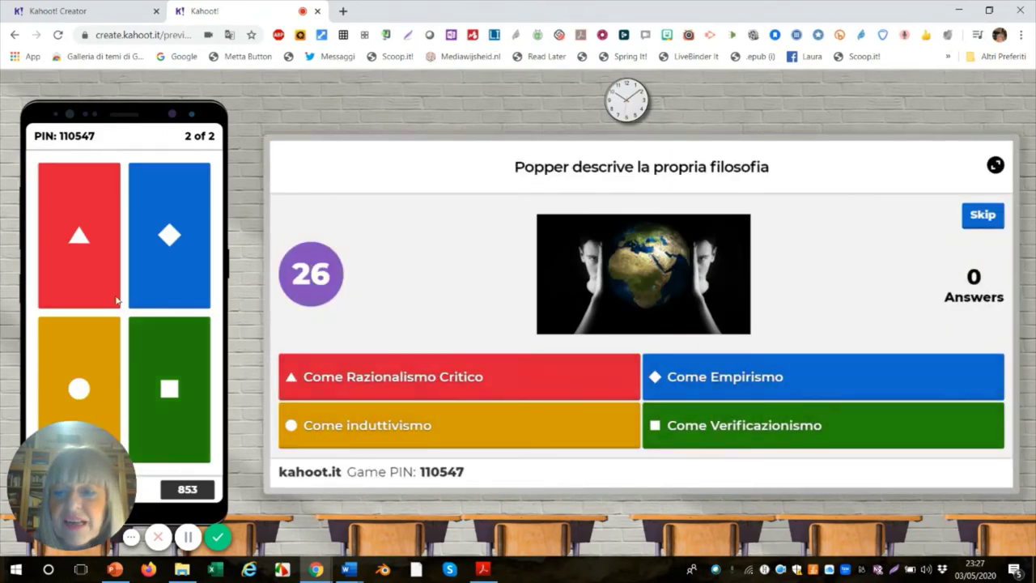
left_click(93, 276)
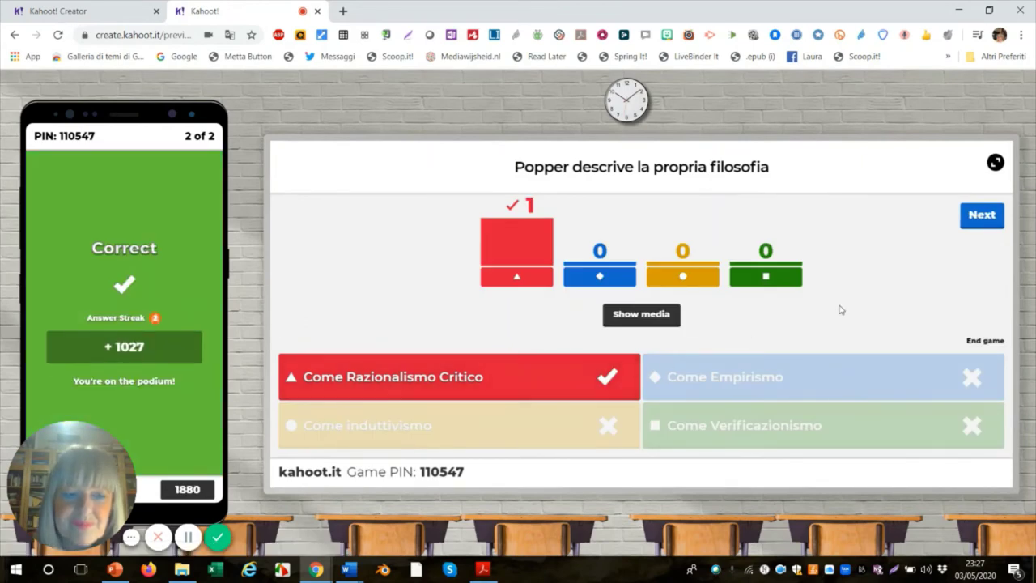
left_click(982, 217)
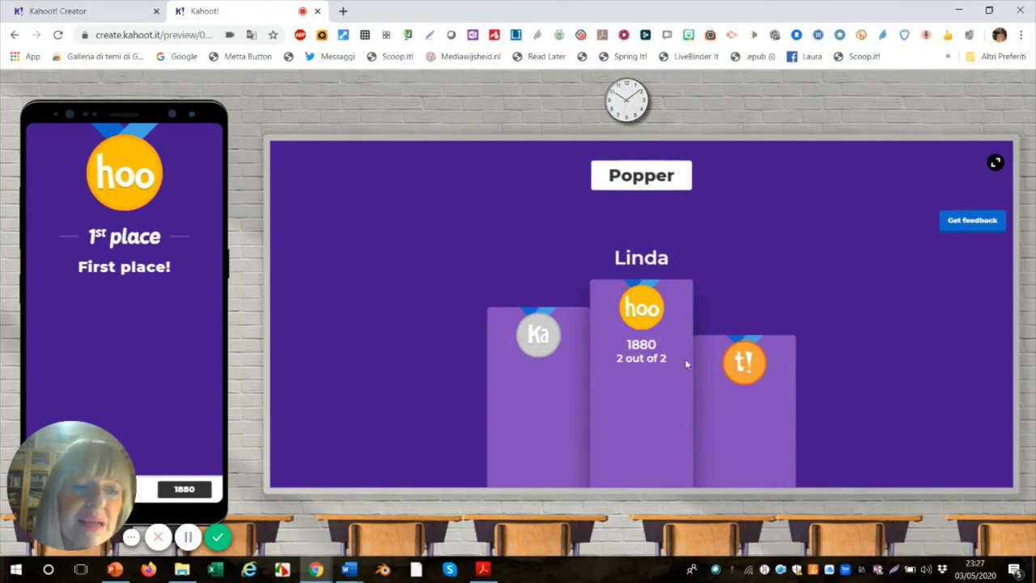
Proceed to the game-over screen, open the report of the test game and dismiss the translation offer.
left_click(959, 230)
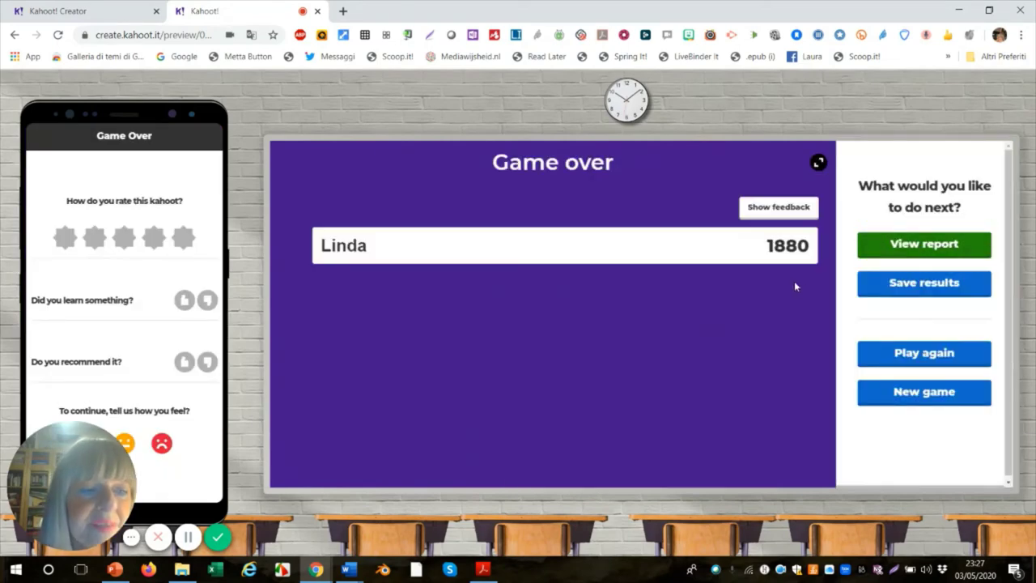
left_click(912, 251)
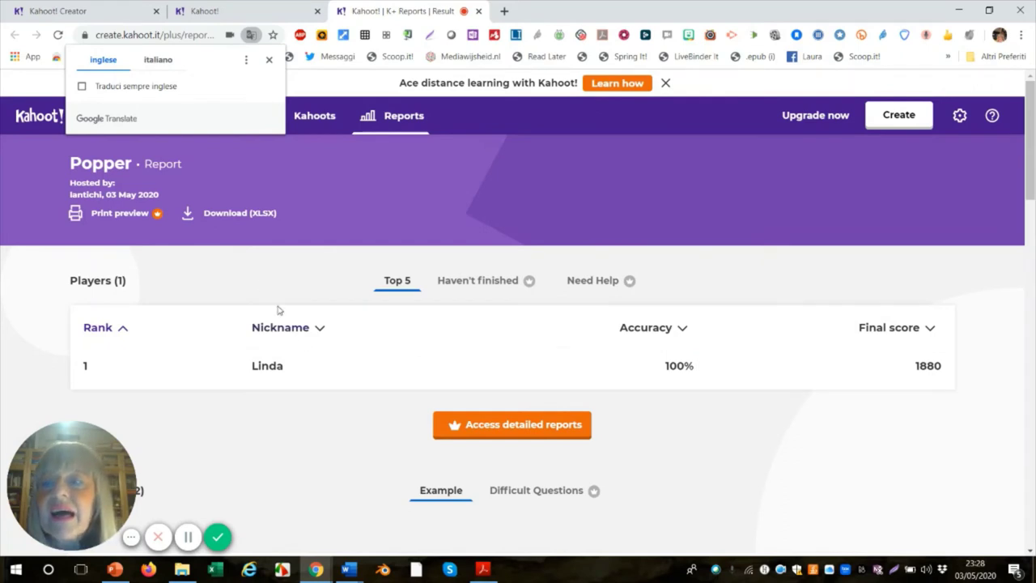
left_click(270, 61)
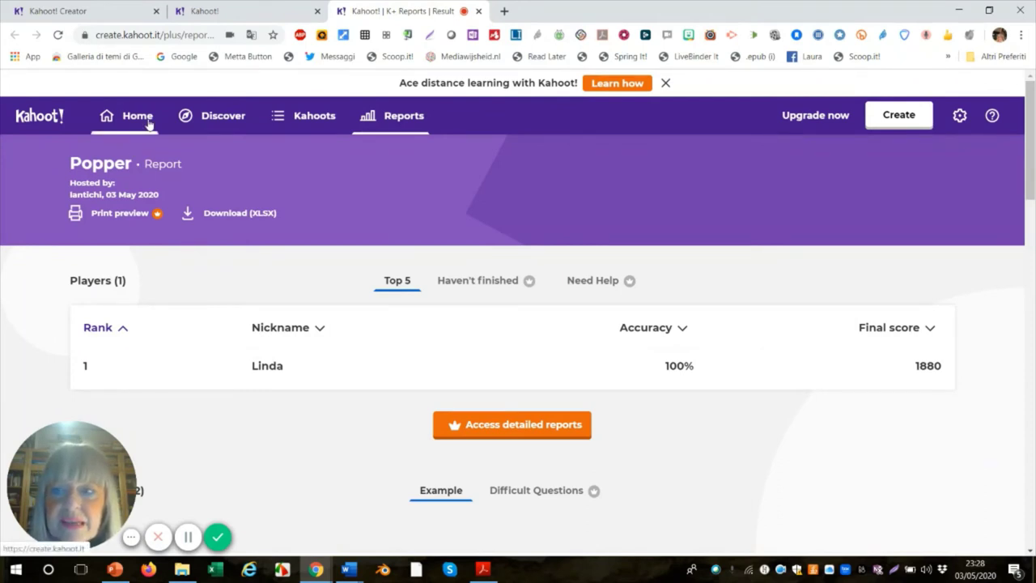
Open the details page of the "Popper" kahoot from the list of own kahoots.
left_click(306, 119)
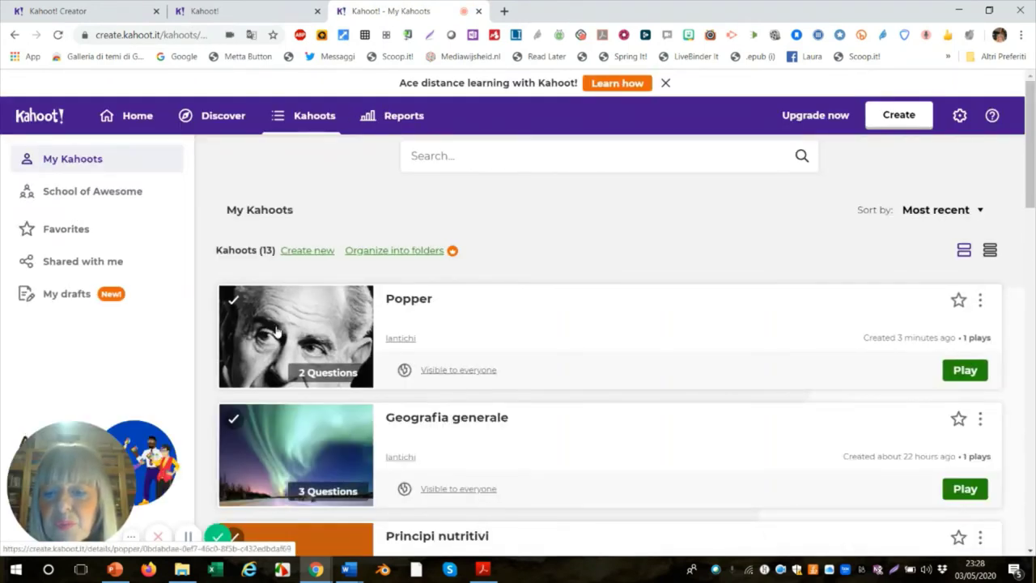
scroll(287, 445, "down", 2)
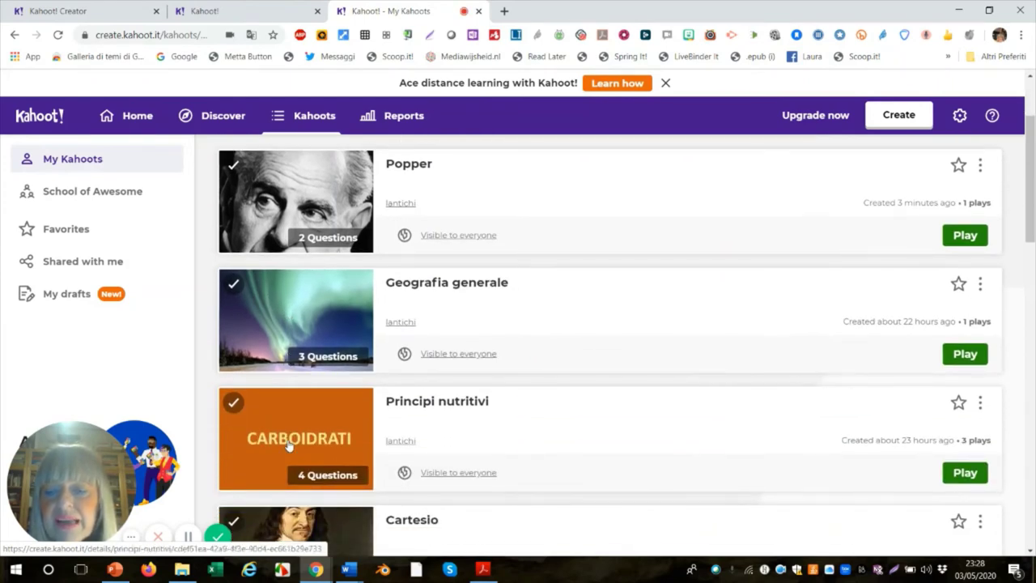
scroll(288, 445, "up", 2)
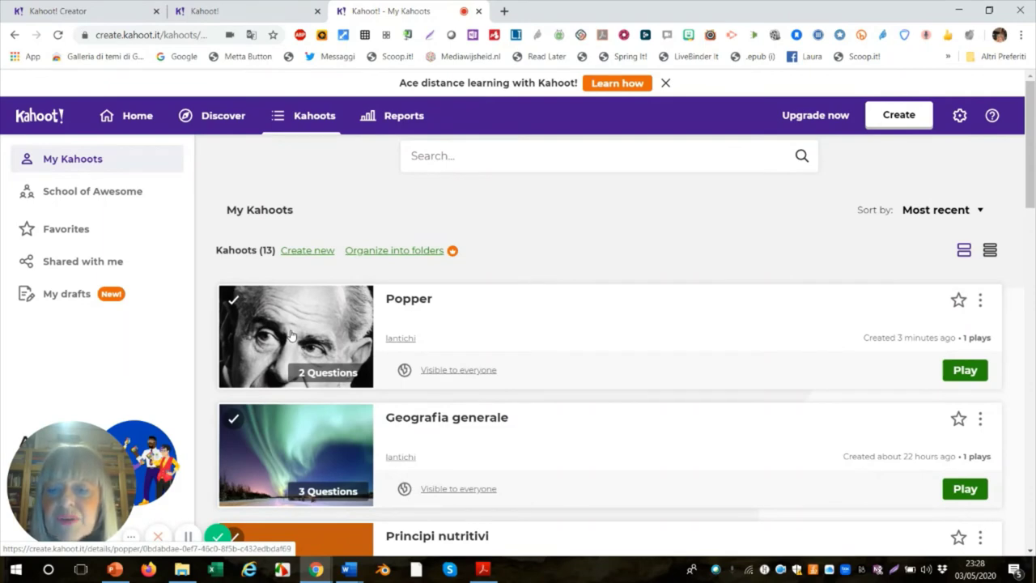
left_click(291, 335)
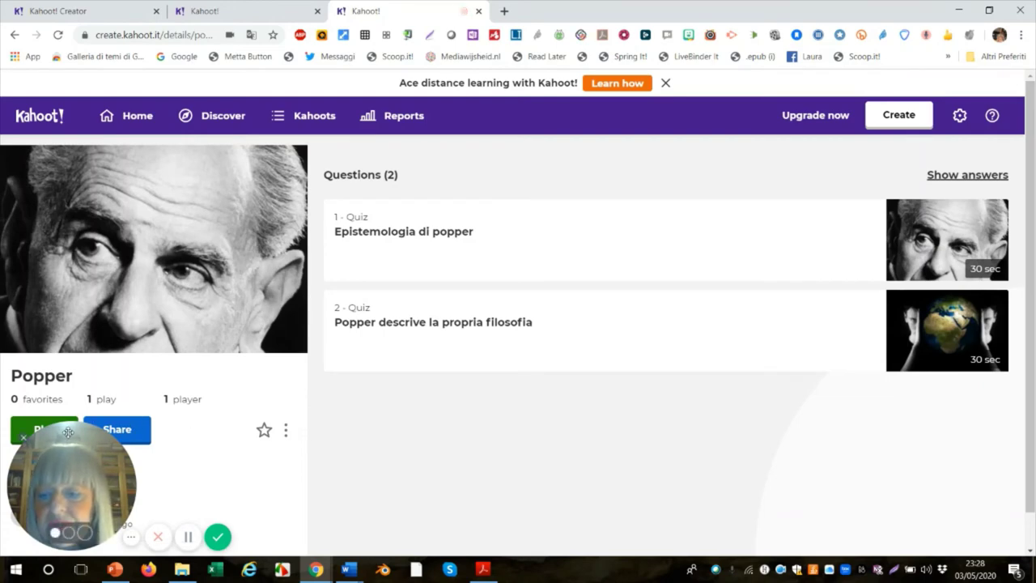
left_click_drag(70, 486, 212, 486)
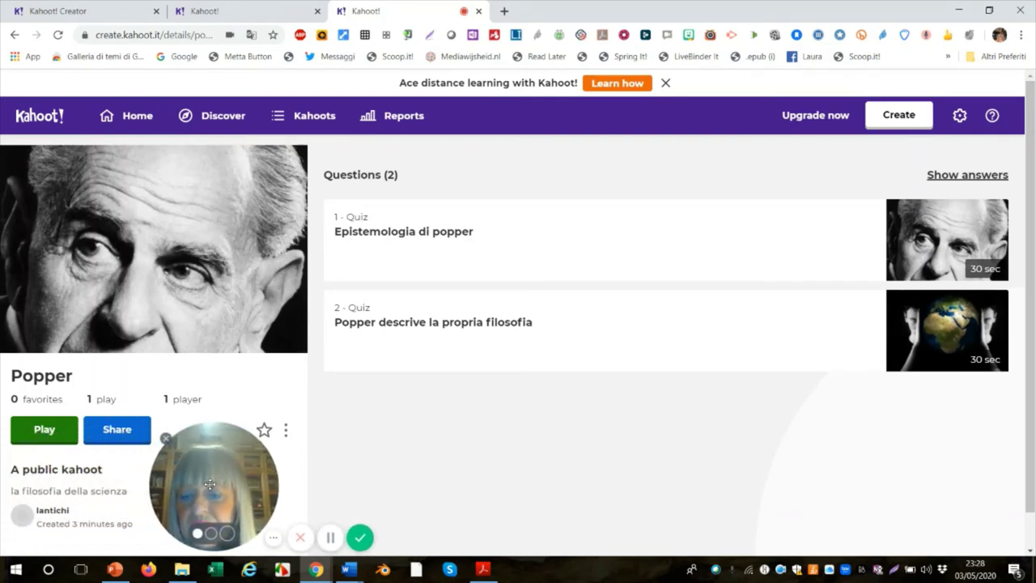
Start assigning the Popper kahoot as a self-paced challenge and set its deadline date to Sat 30 May.
left_click(45, 431)
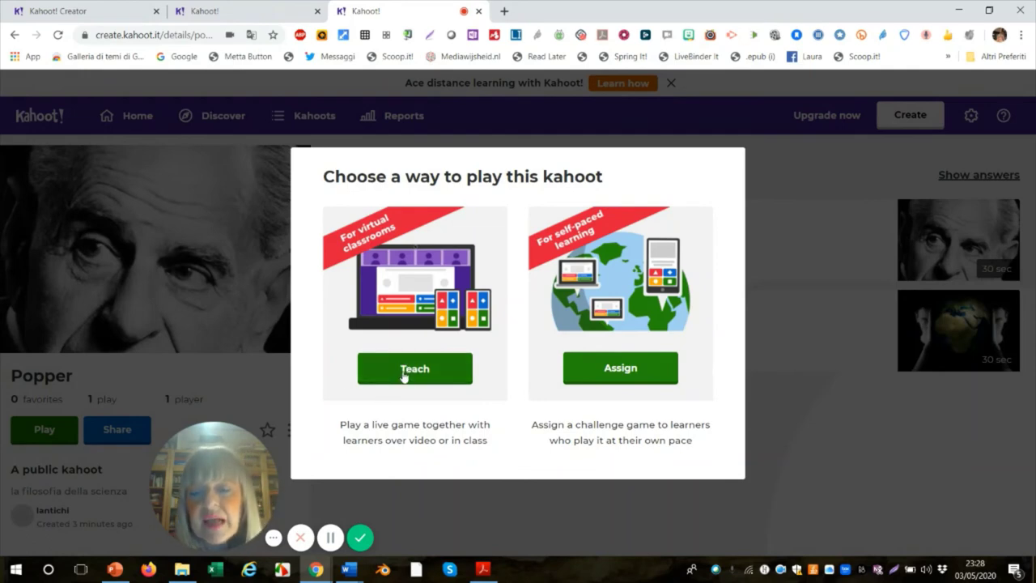
left_click(613, 374)
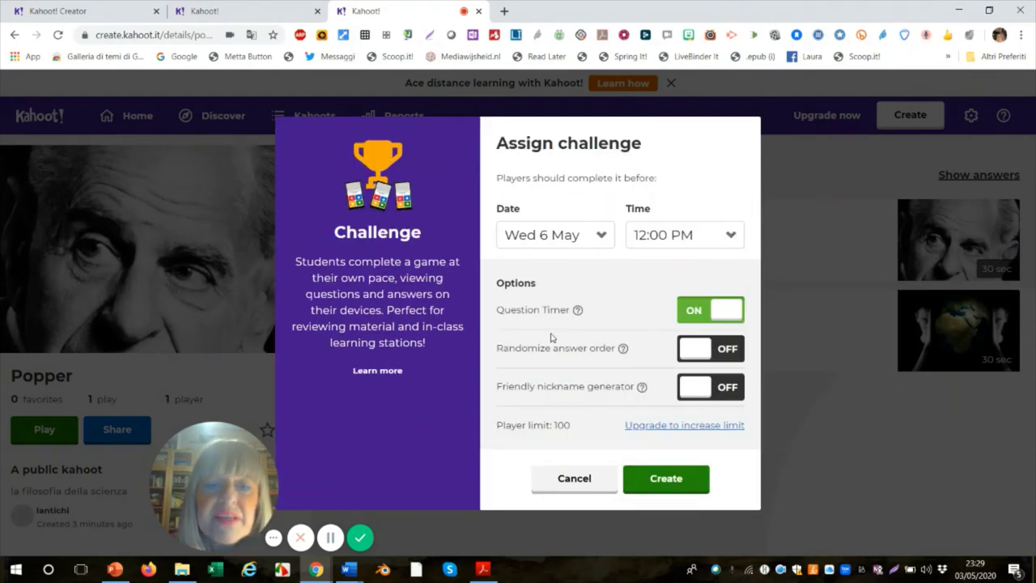
left_click(603, 237)
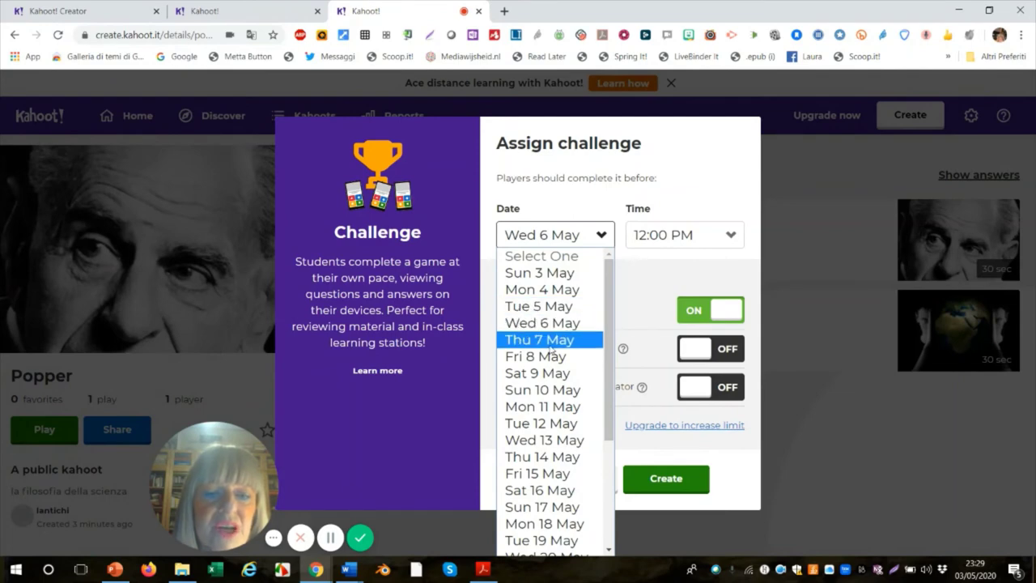
scroll(550, 341, "down", 3)
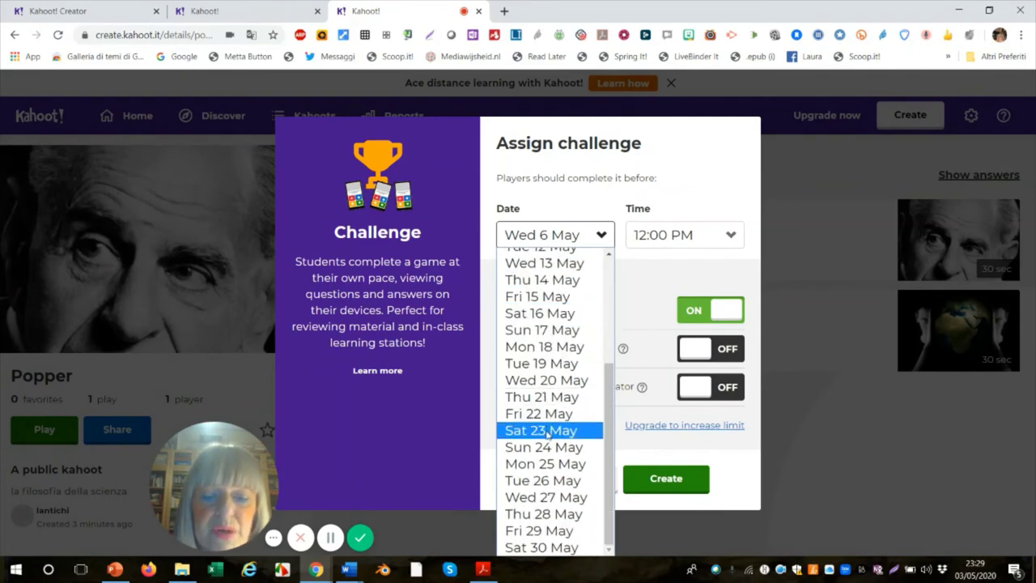
left_click(542, 548)
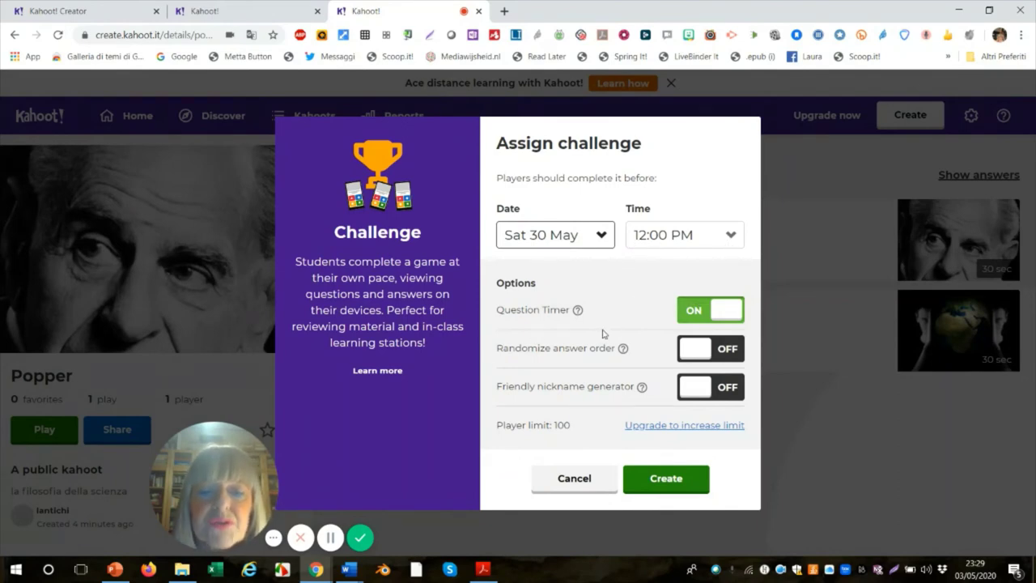
Switch off the challenge's question timer and create the challenge.
left_click(723, 314)
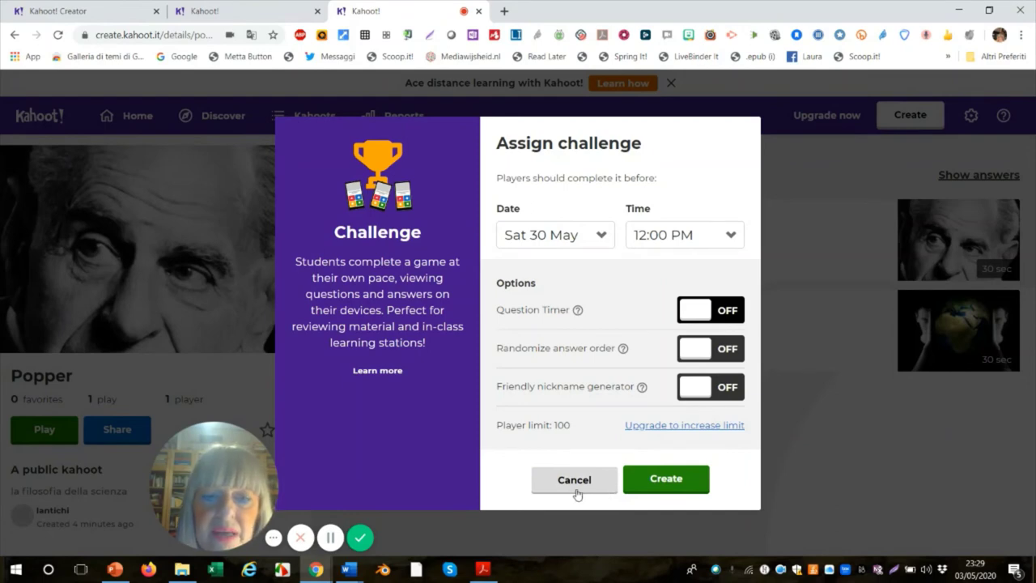
left_click(660, 484)
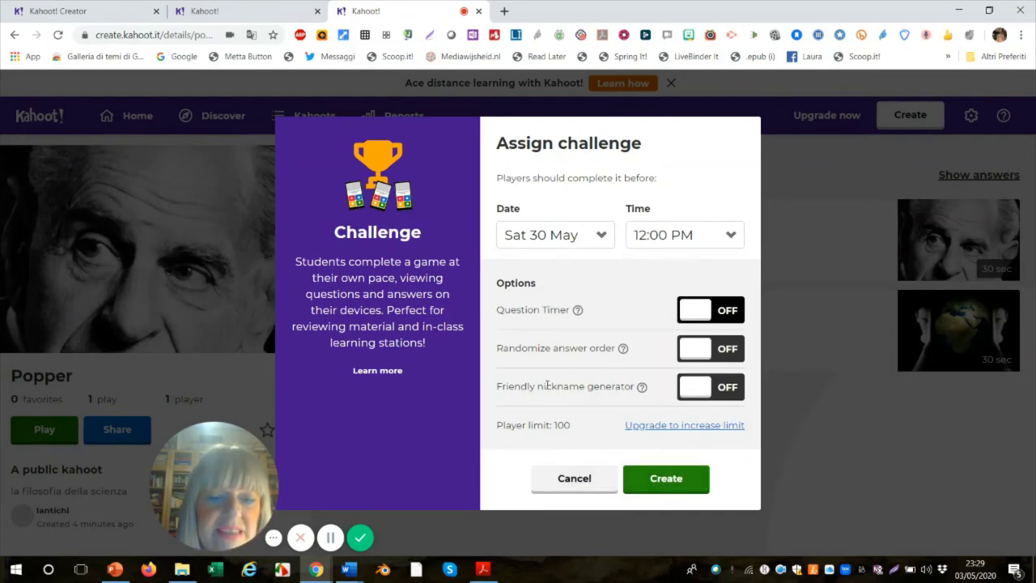
left_click(662, 480)
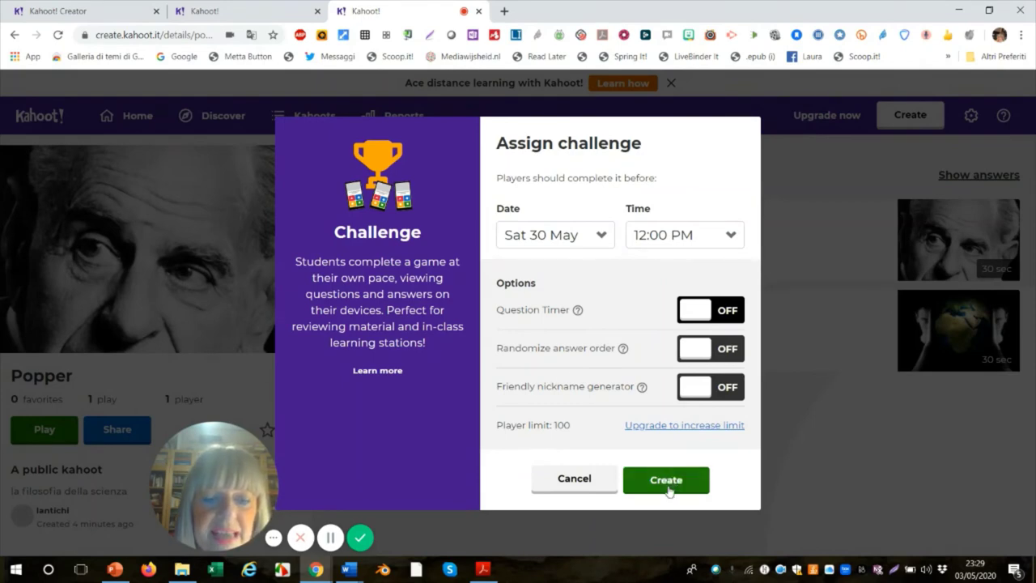
left_click(669, 489)
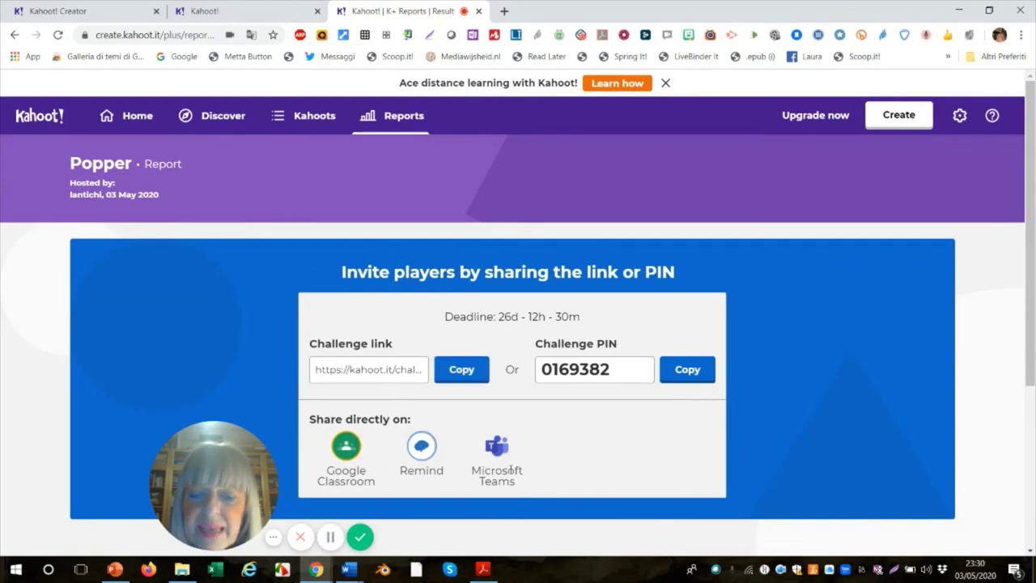
Share the challenge directly on Google Classroom and switch to the teacher's Google account on the organisation domain.
left_click(347, 447)
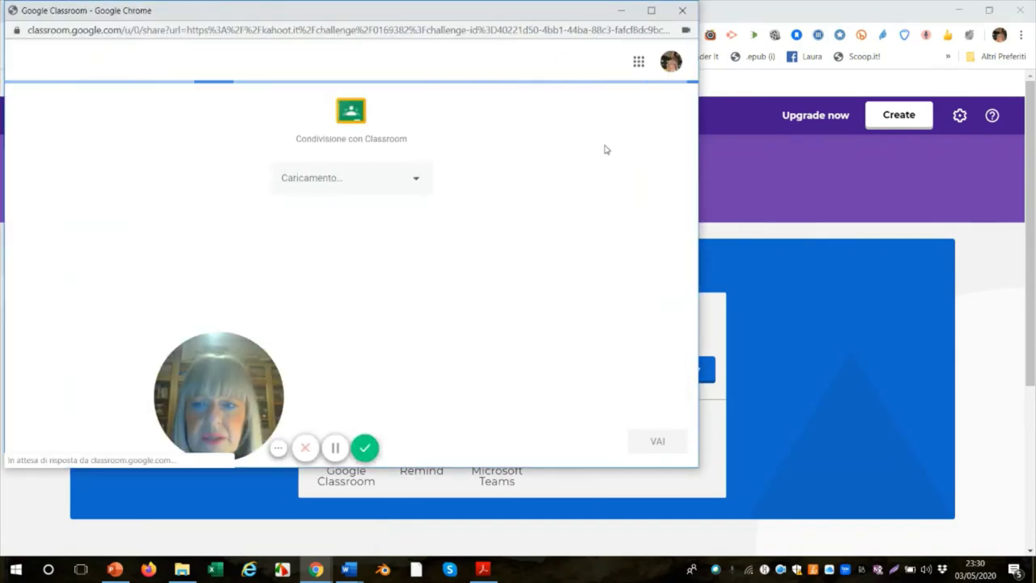
left_click(669, 63)
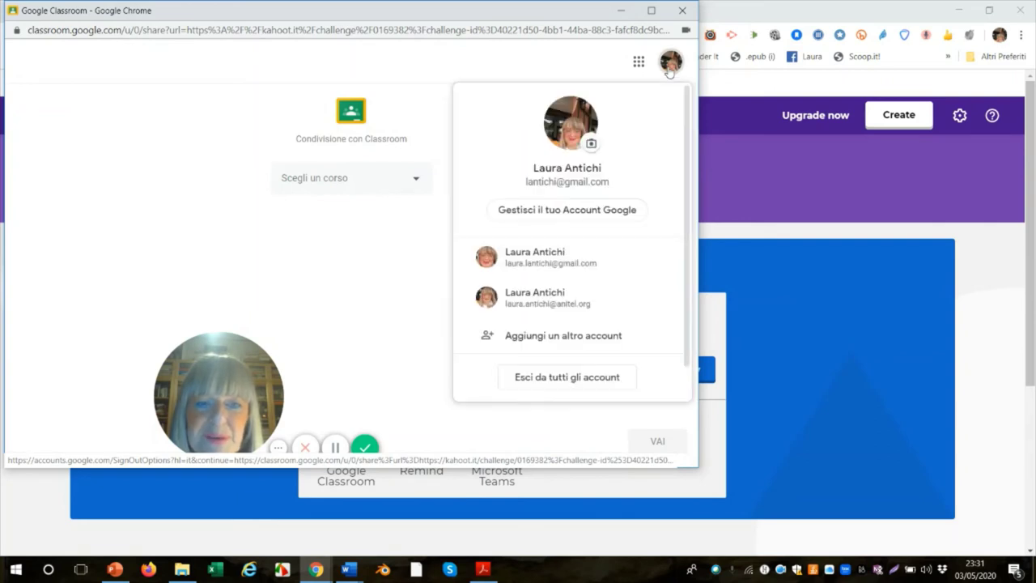
left_click(556, 302)
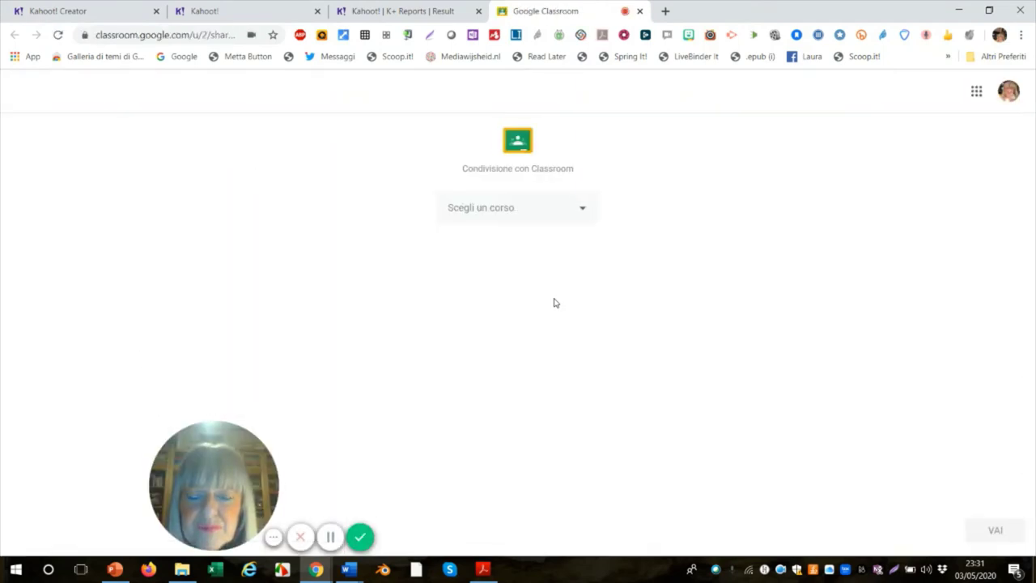
Choose the course "Classe 5" with the action "Crea compito" and continue to the assignment form.
left_click(583, 214)
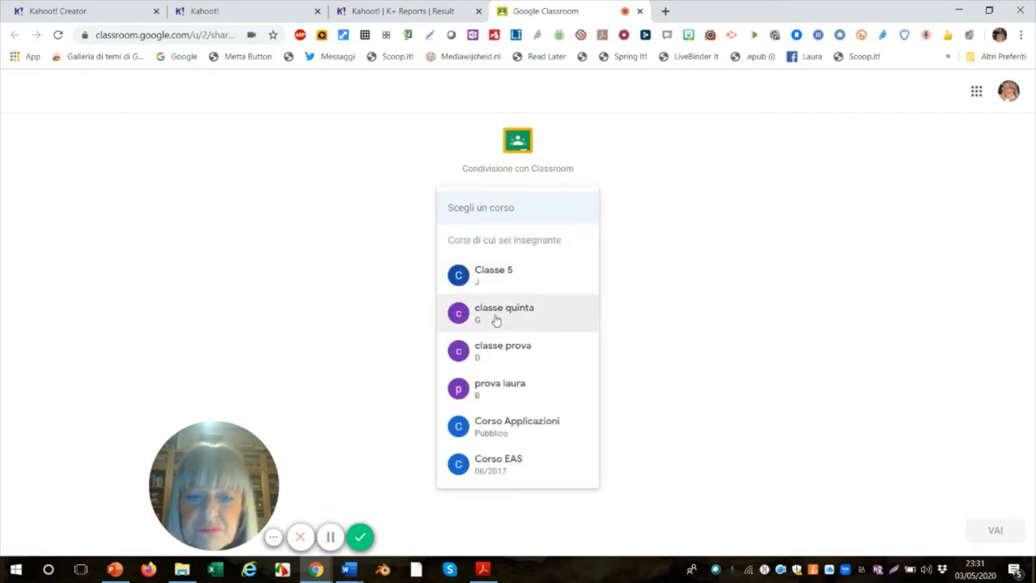
left_click(498, 280)
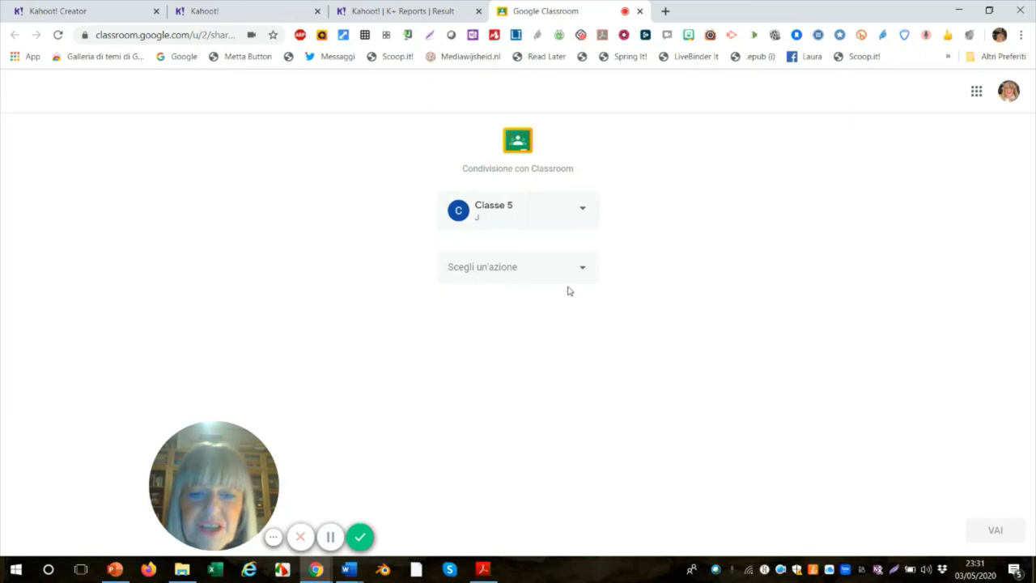
left_click(583, 269)
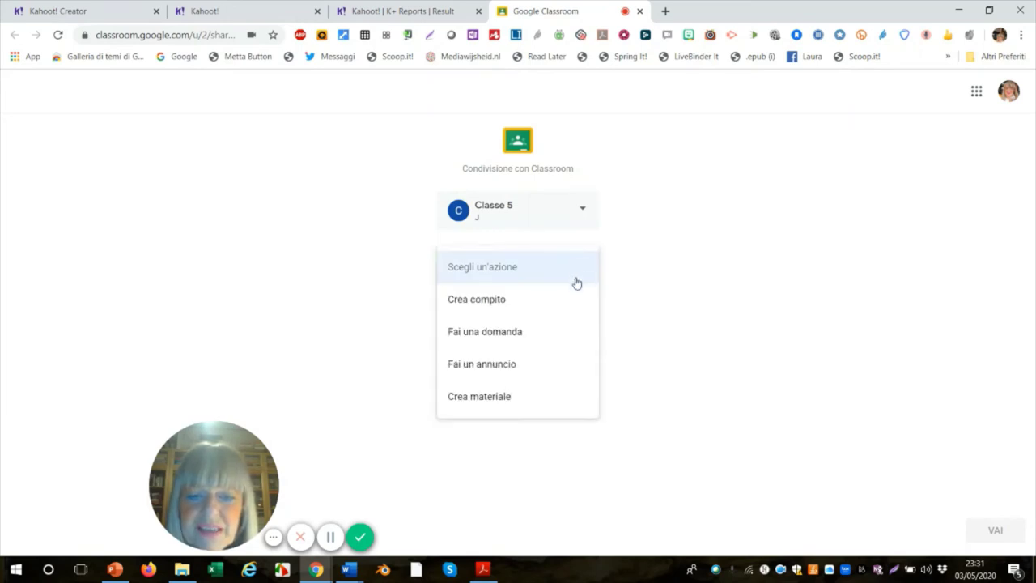
left_click(484, 301)
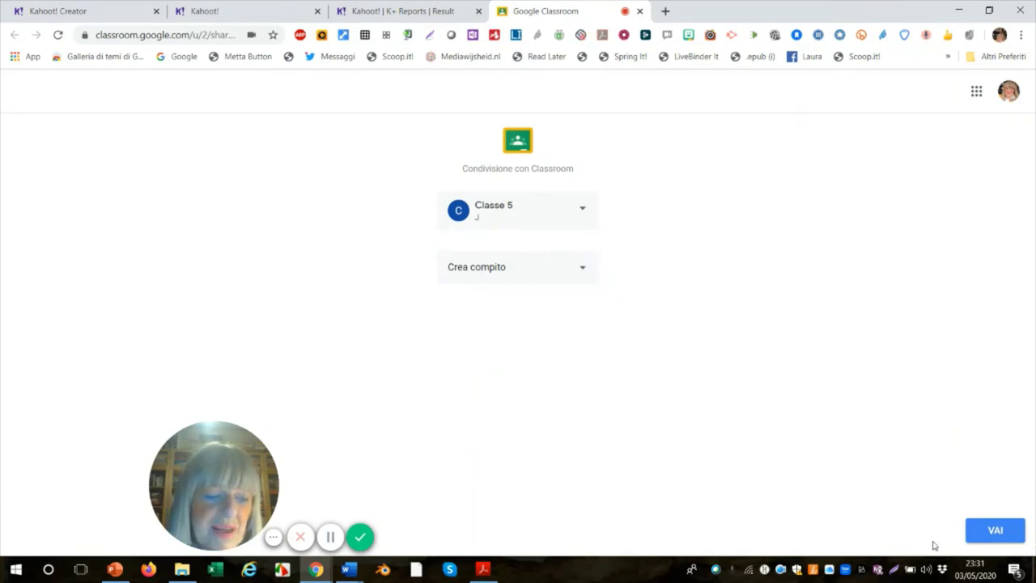
left_click(995, 531)
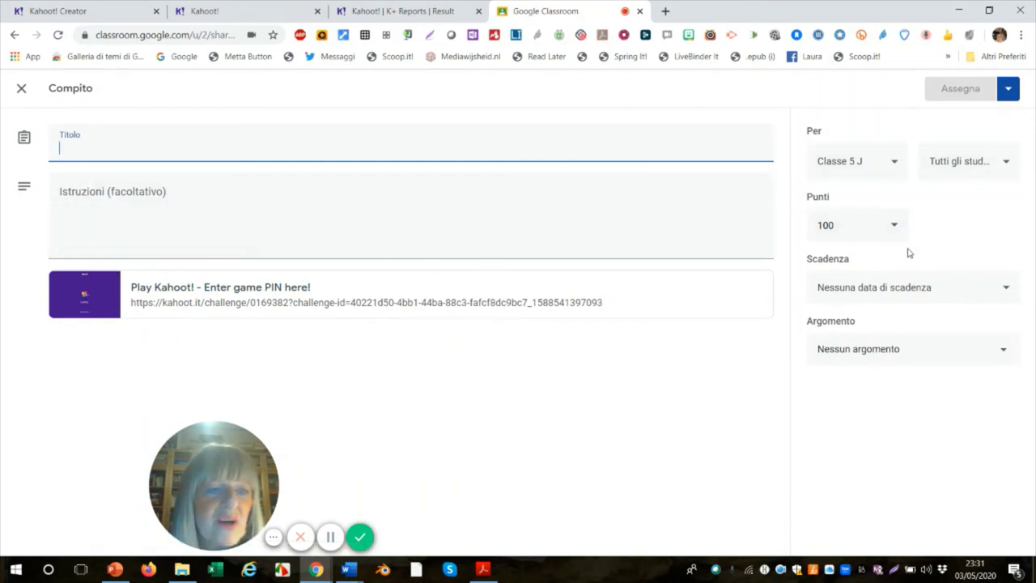
Examine the points and due date options of the new assignment without changing them.
left_click(893, 229)
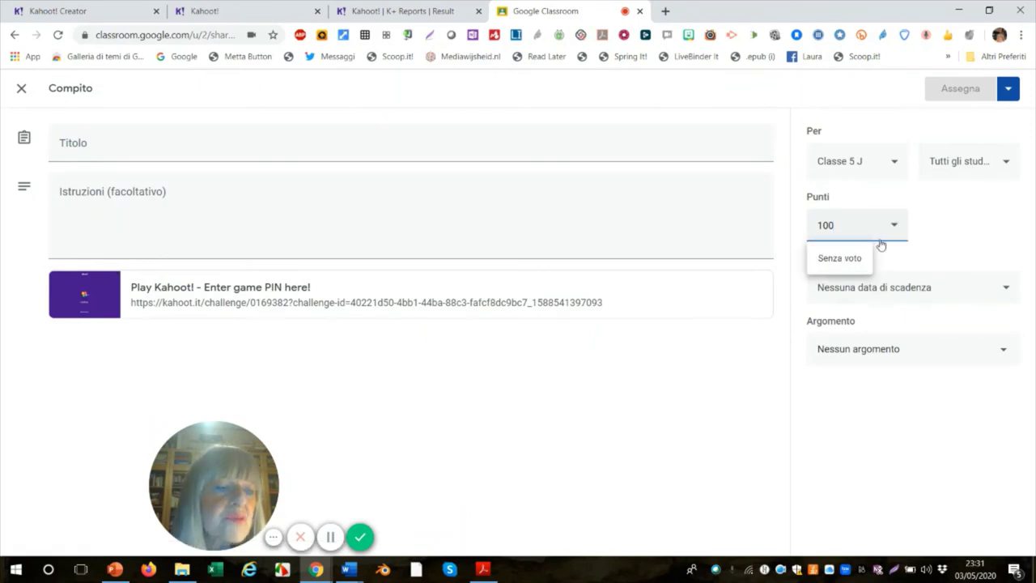
left_click(935, 234)
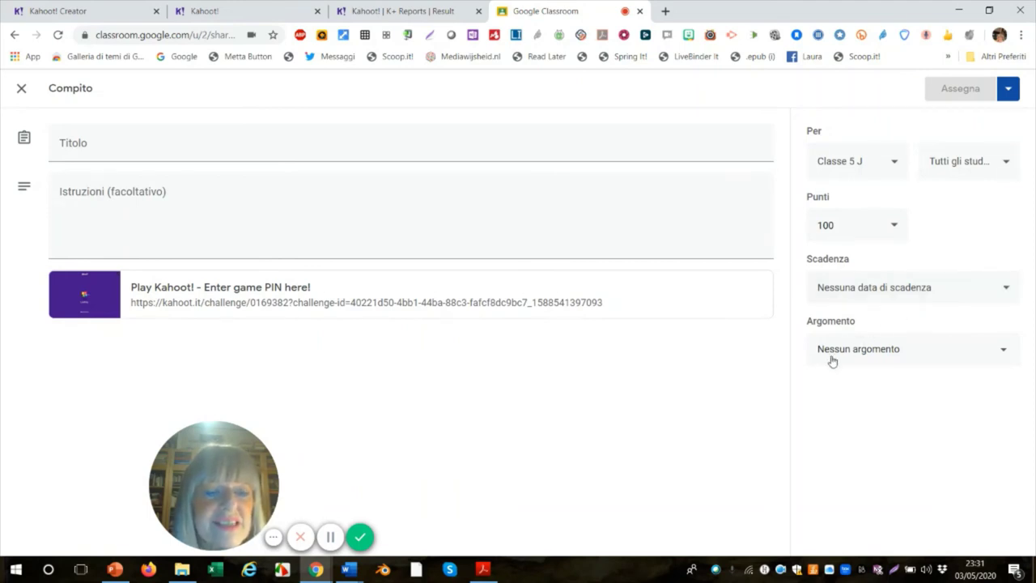
left_click(1005, 293)
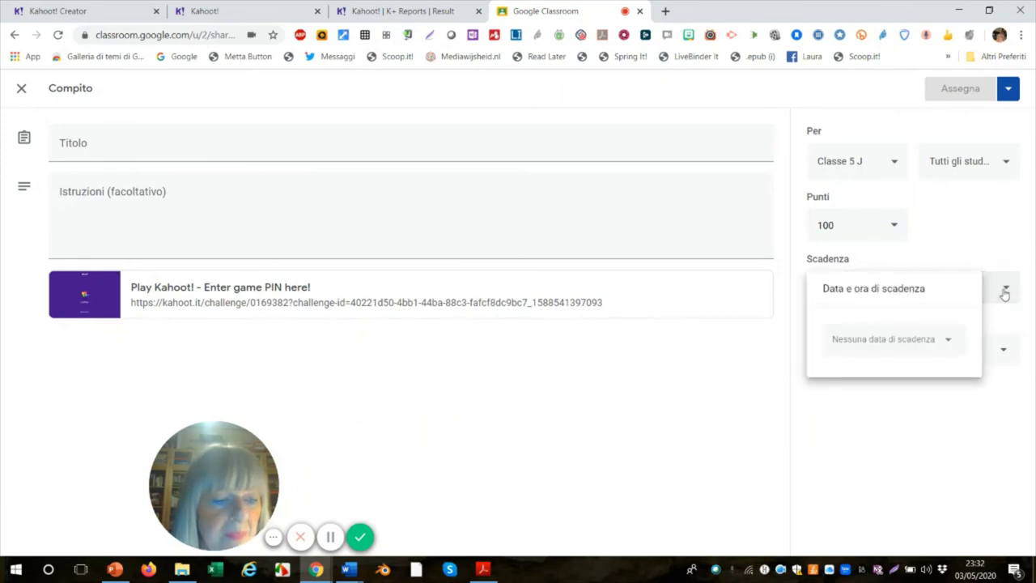
left_click(968, 235)
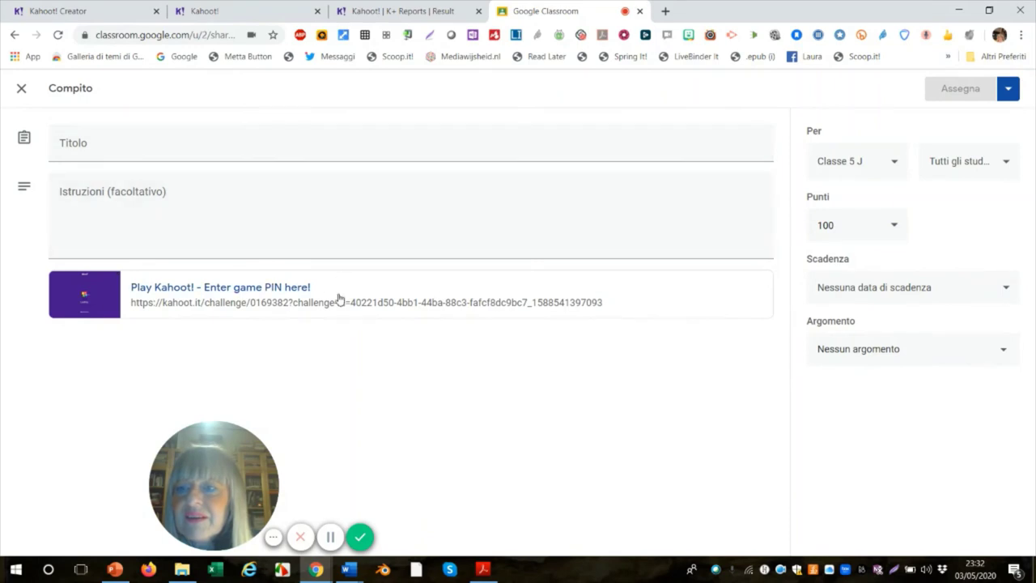
Enter "compito Kahoot" as the title of the assignment.
left_click(82, 148)
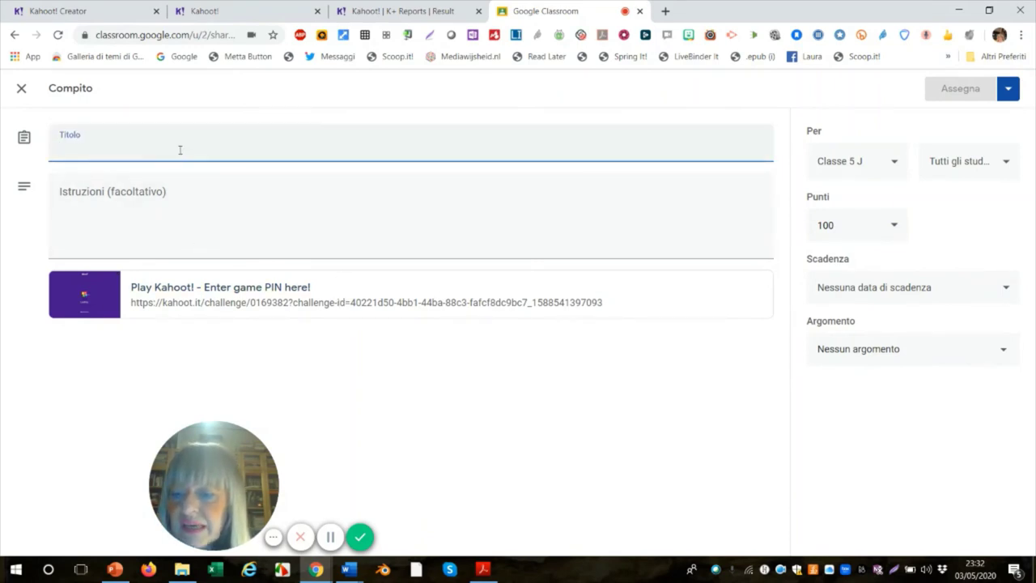
type("C")
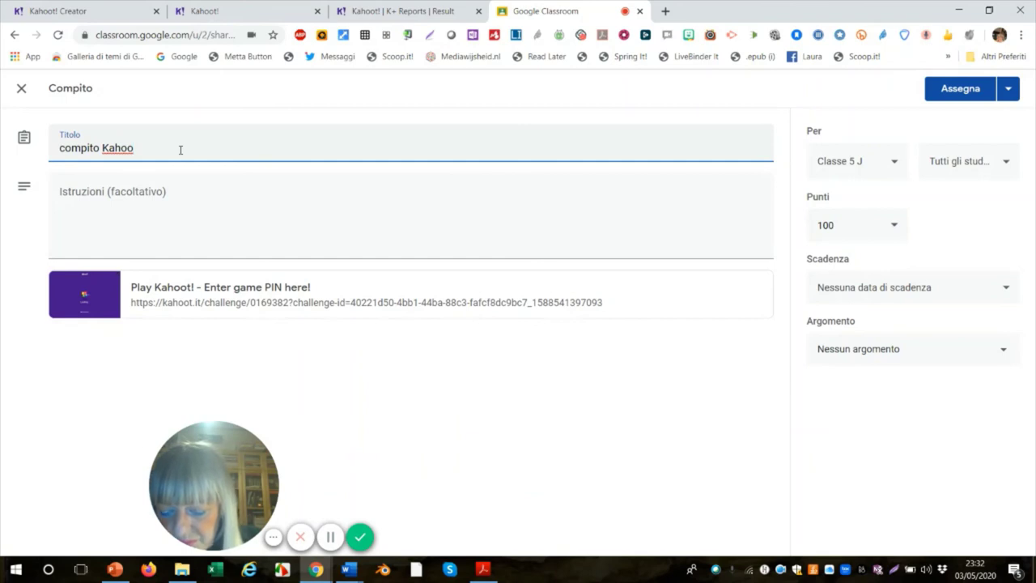
type("t")
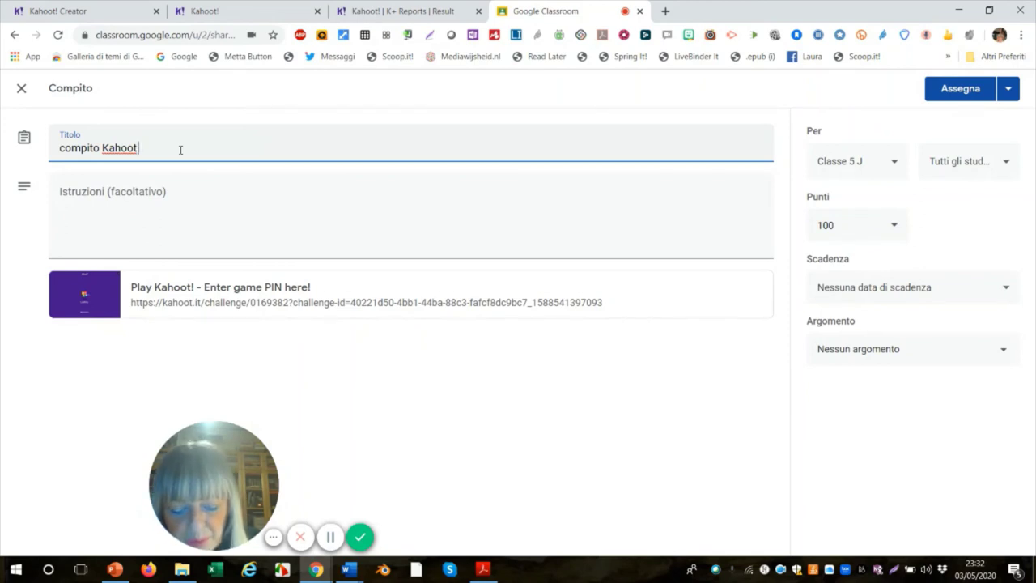
Complete the assignment title as "compito Kahoot Popper" and assign it to the class without instructions.
type("Popper")
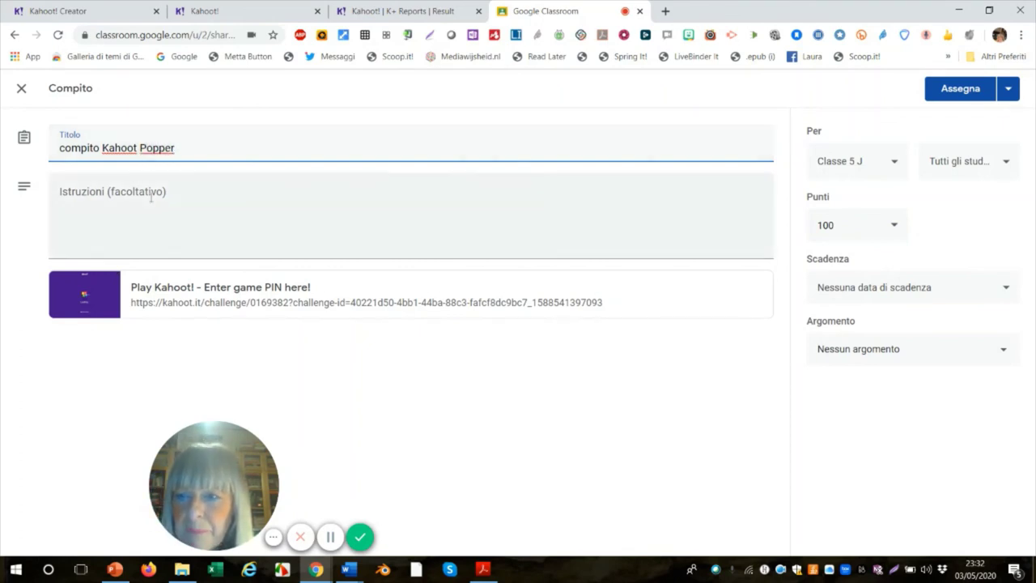
left_click(311, 247)
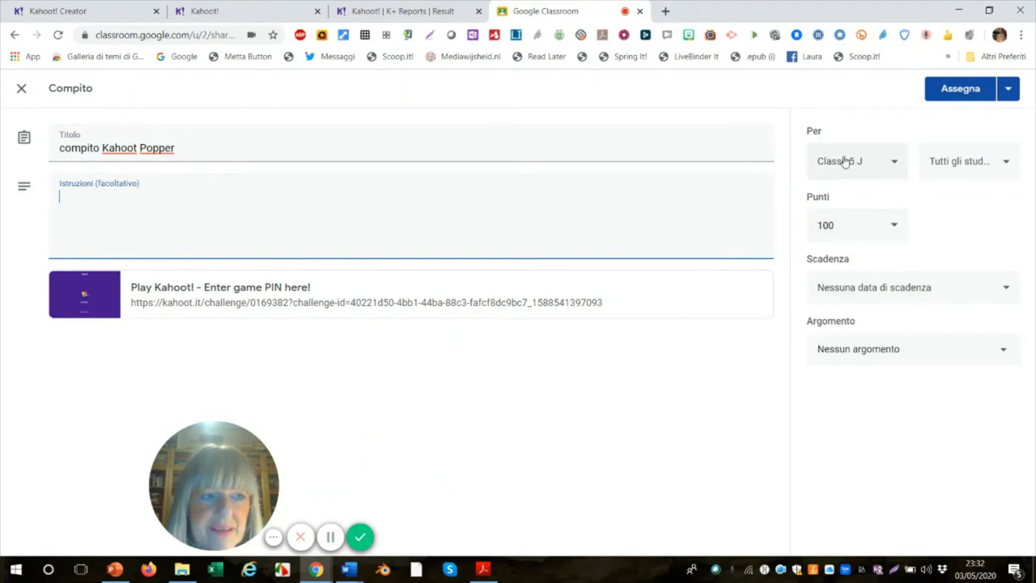
left_click(954, 91)
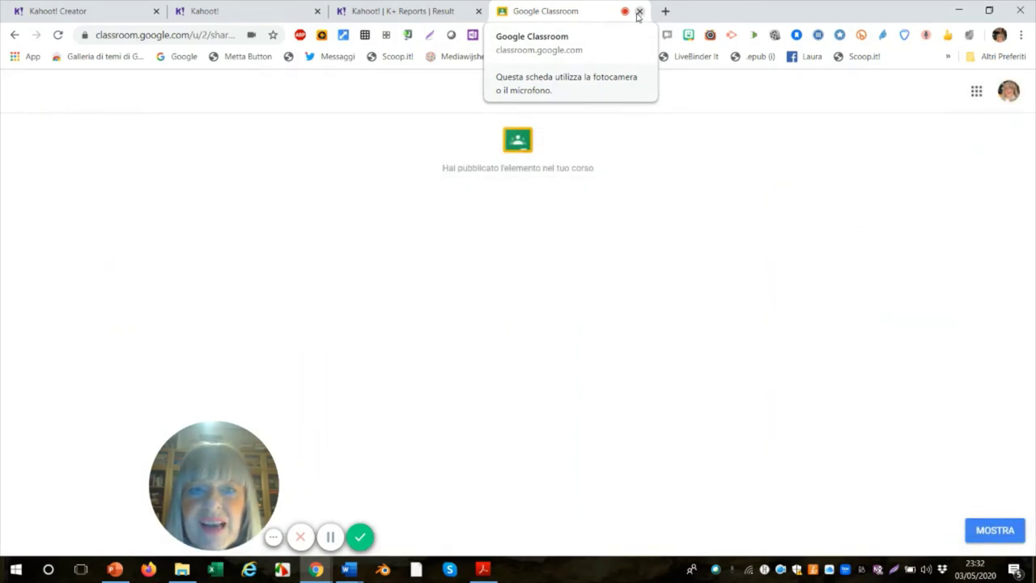
Return to Kahoot and open the details of the "Principi nutritivi" quiz from the personal kahoots.
left_click(389, 14)
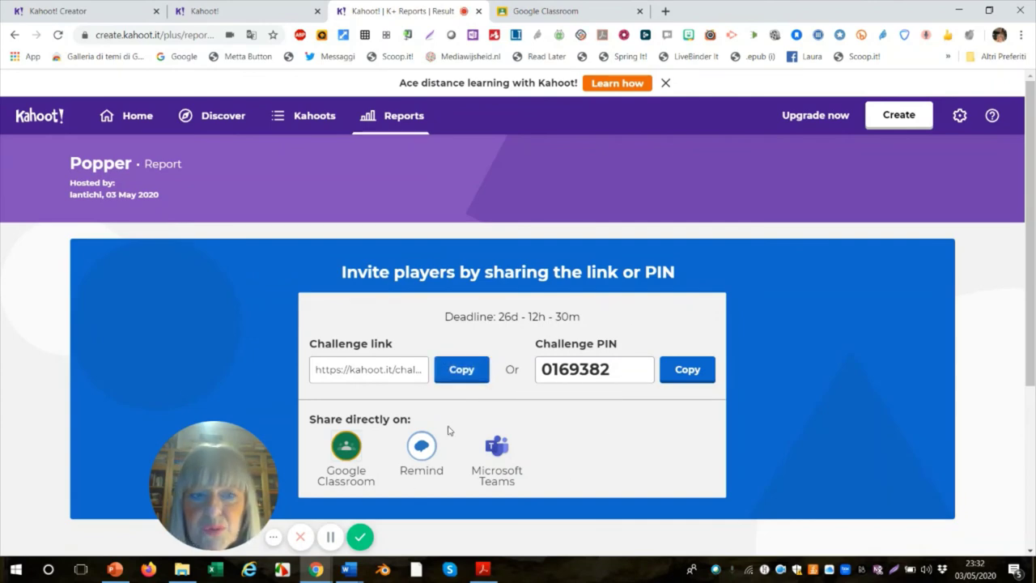
left_click(306, 119)
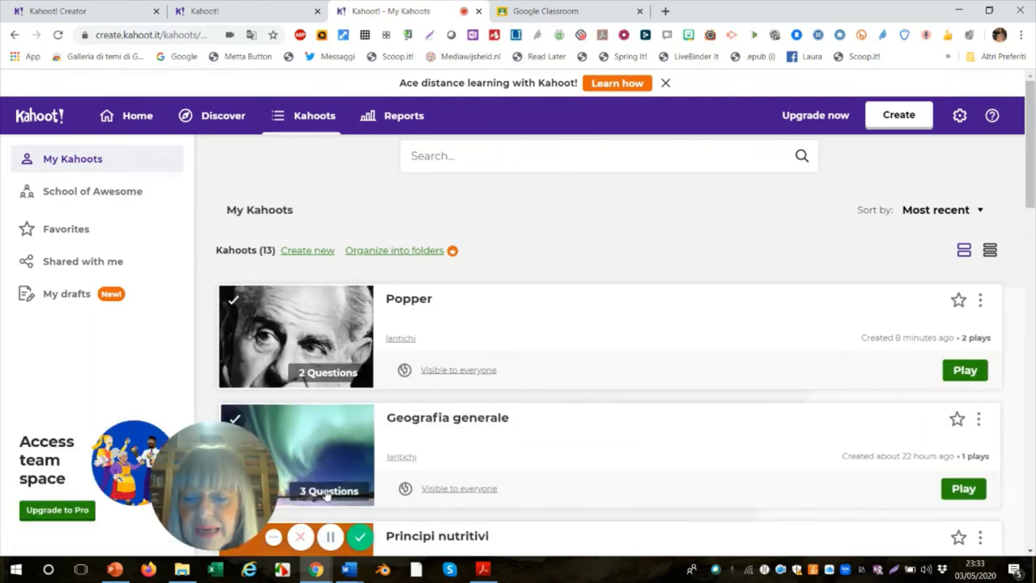
scroll(418, 447, "down", 3)
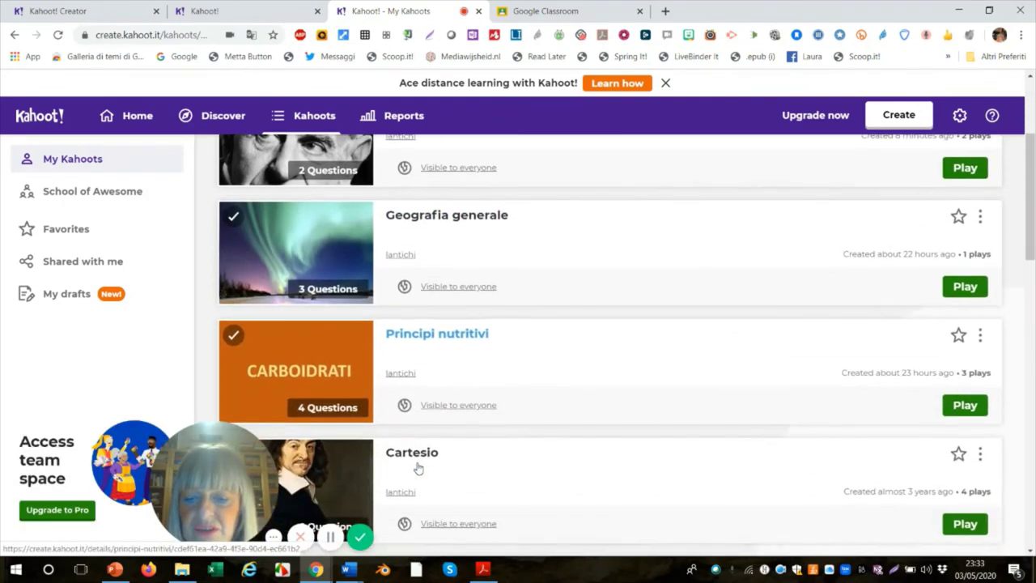
scroll(418, 464, "down", 1)
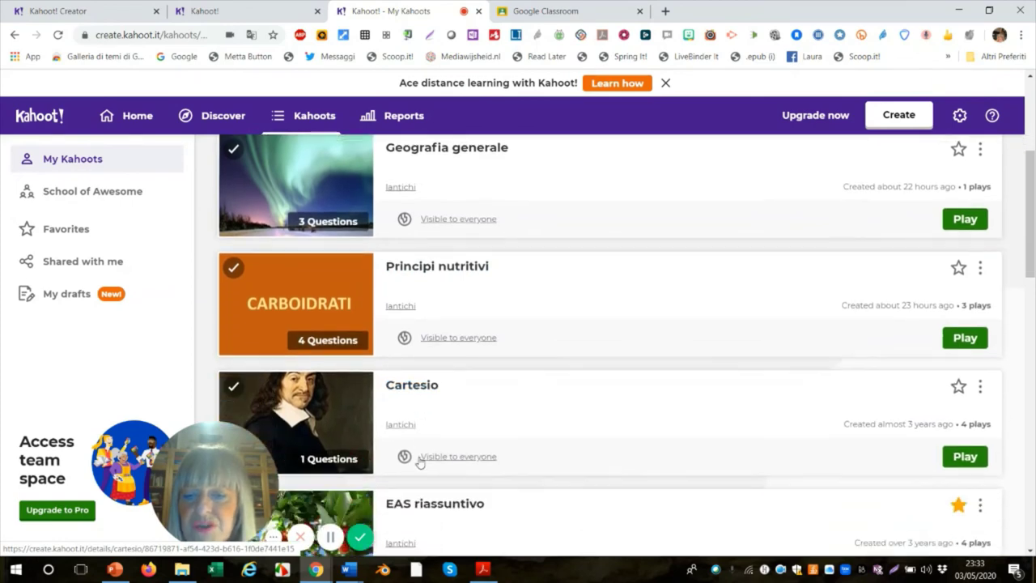
left_click(300, 294)
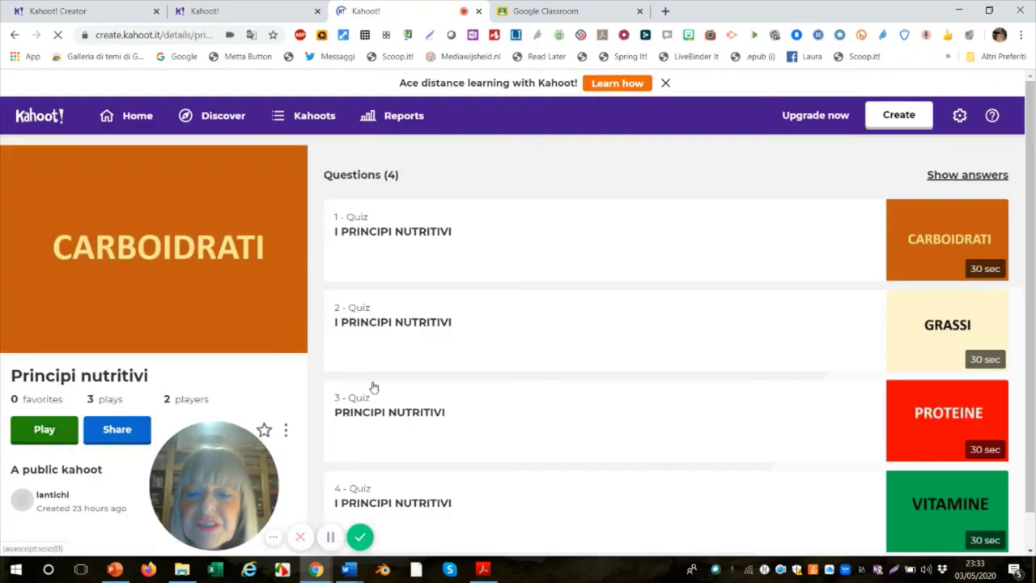
Examine the sharing options of the "Principi nutritivi" quiz and close them without sharing it.
left_click(110, 438)
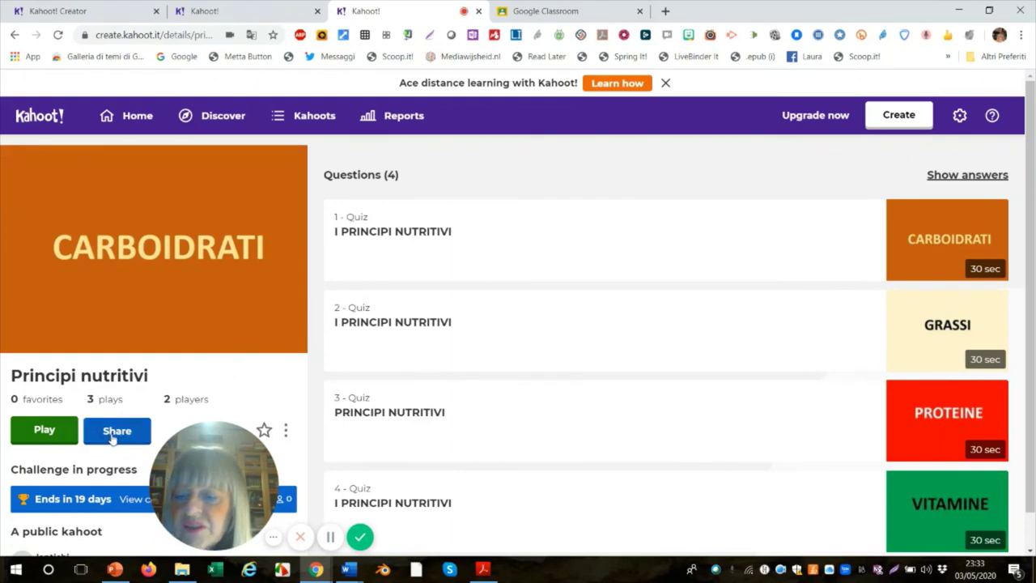
left_click(113, 437)
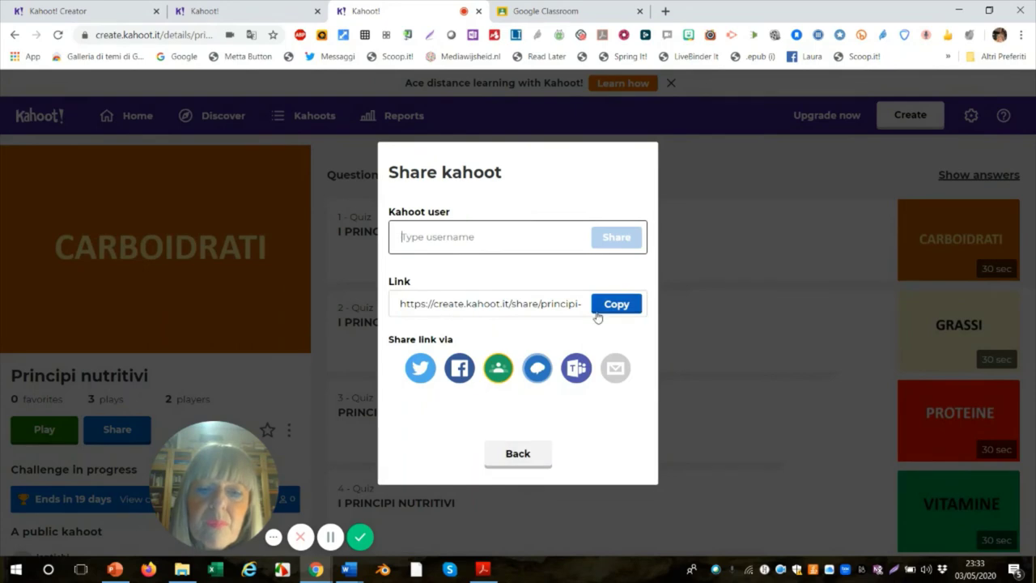
left_click(527, 458)
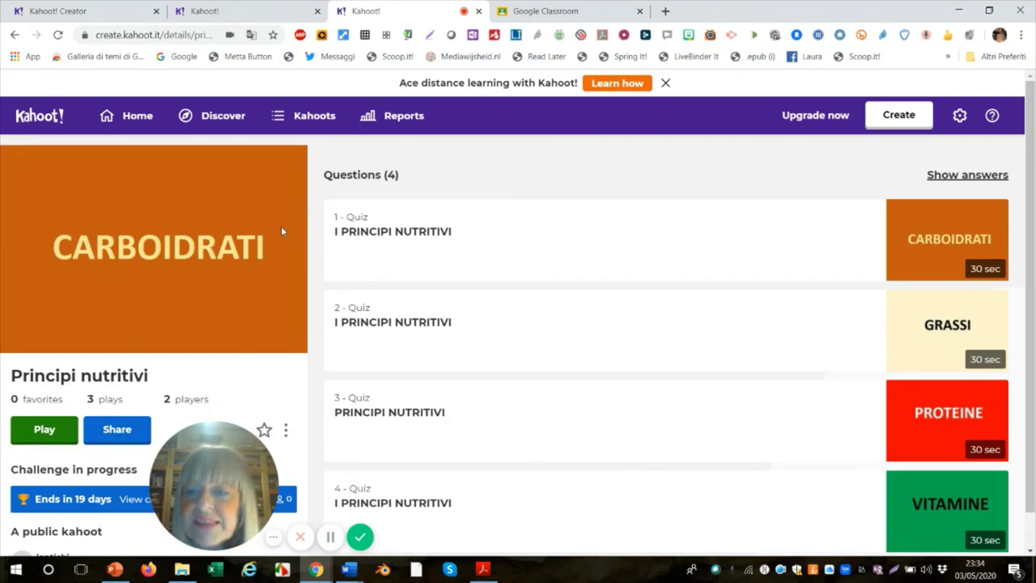
Go back to the personal kahoots and open the details of "Geografia generale" to view its questions.
left_click(323, 119)
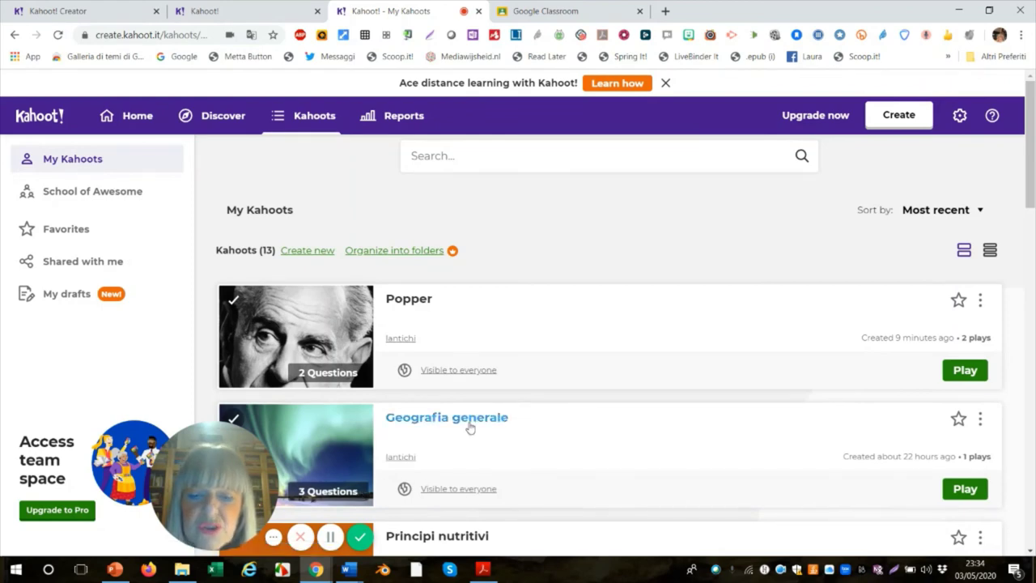
scroll(486, 397, "down", 2)
scroll(490, 391, "down", 1)
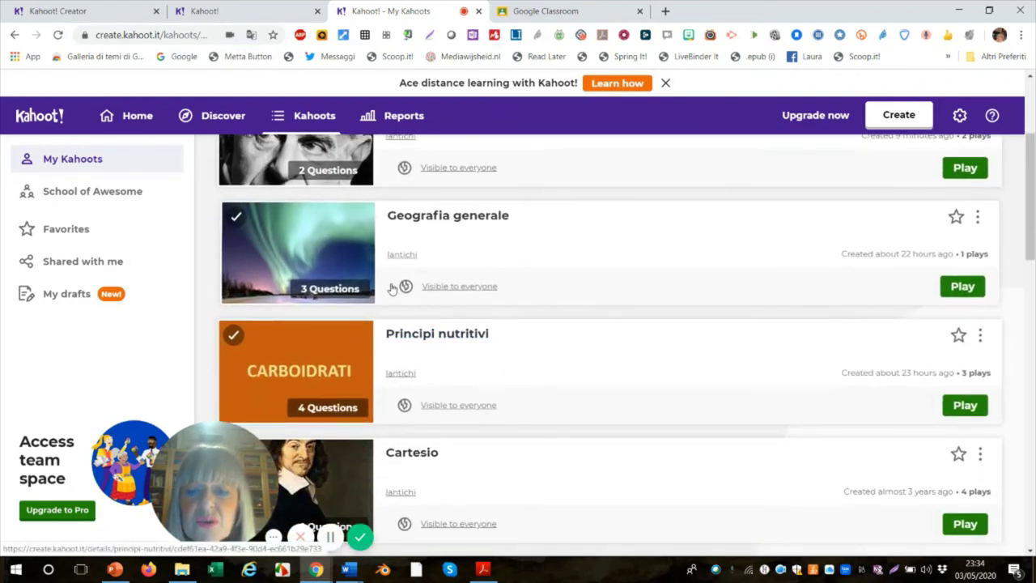
left_click(434, 220)
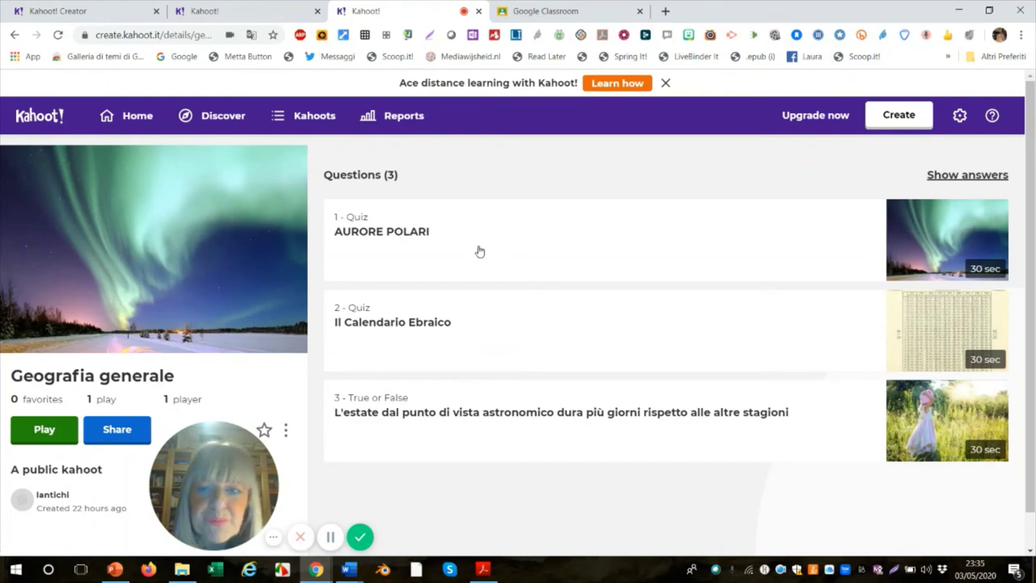
mouse_move(356, 571)
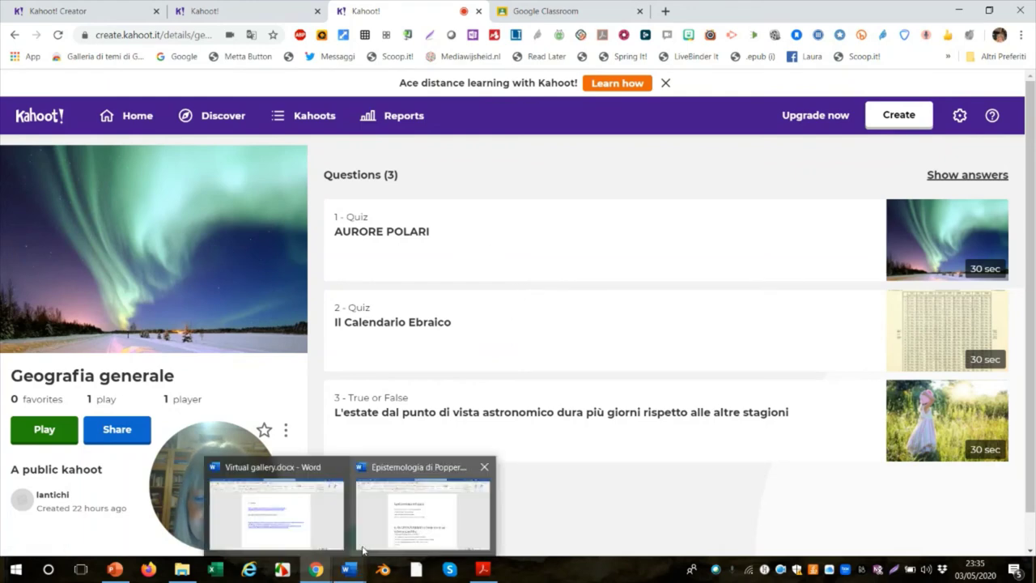